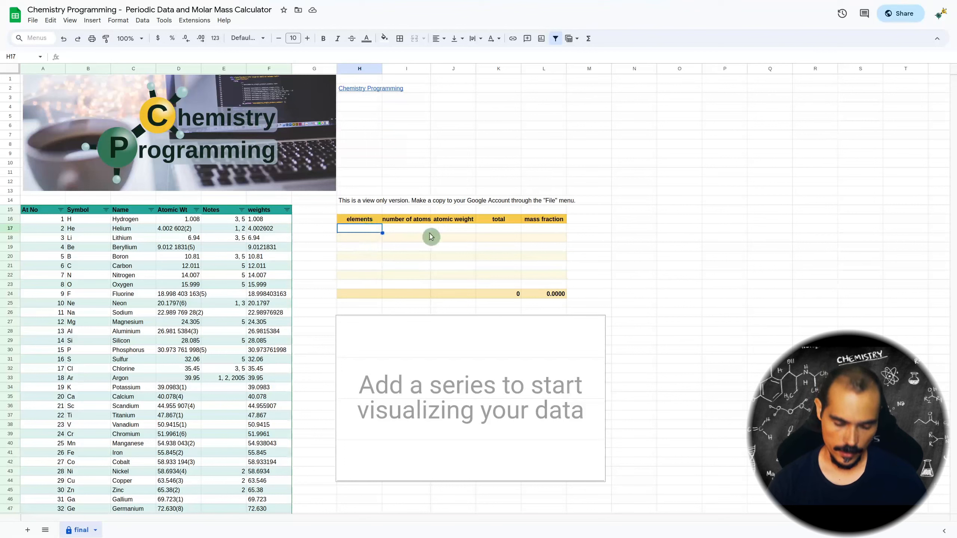
Step: Enter the element symbols H and O in the first two rows of the elements column
type("H")
key("Return")
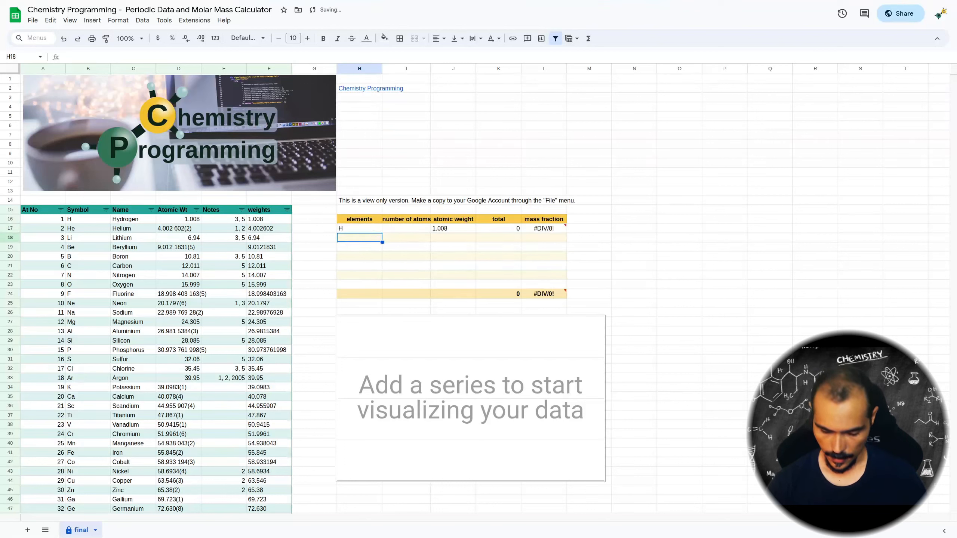
type("O")
key("Tab")
Step: Set the number of atoms to 2 for H and 1 for O in the calculator table
key("Up")
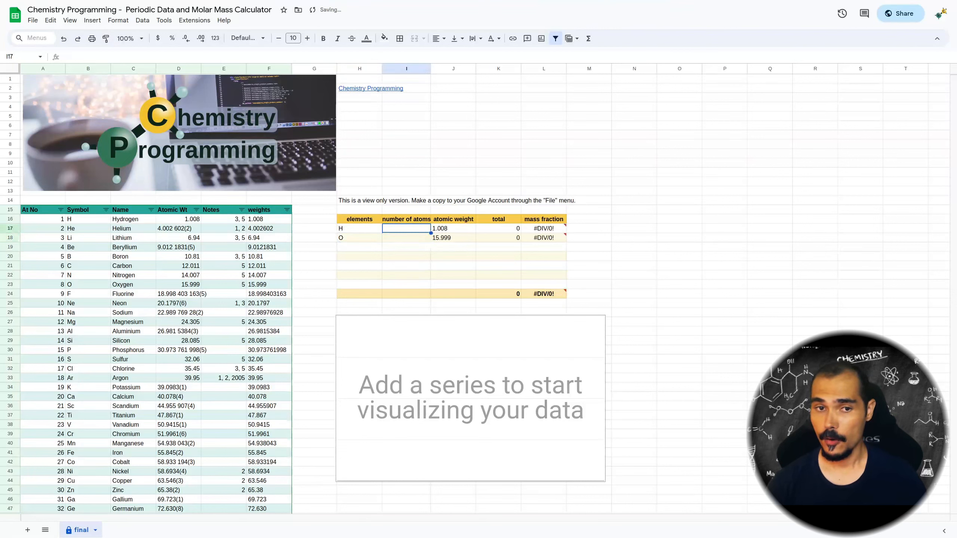
key("Return")
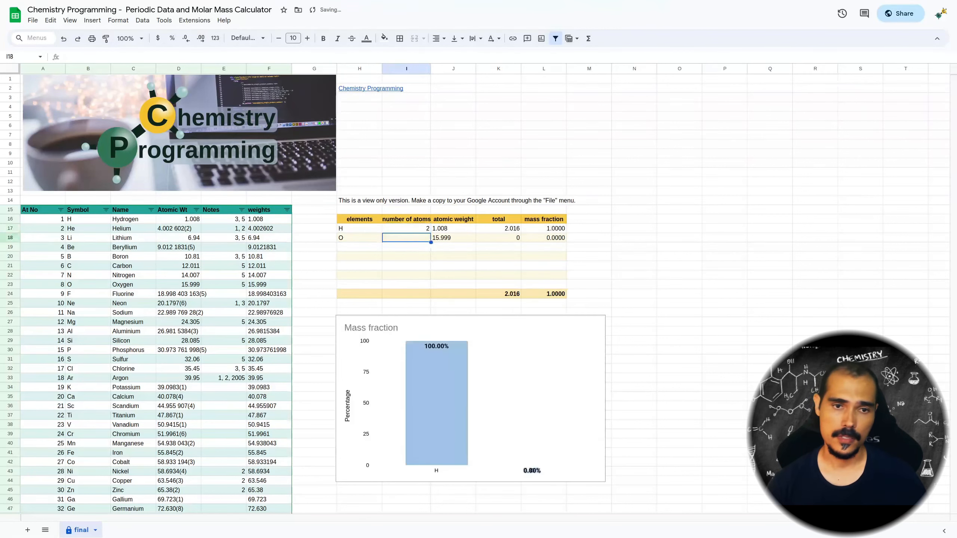
type("1")
key("Return")
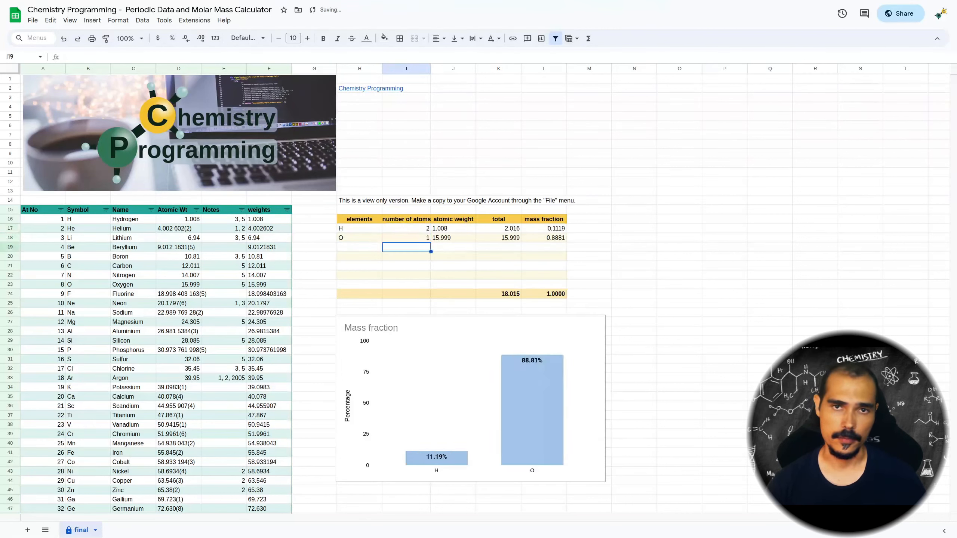
left_click(507, 297)
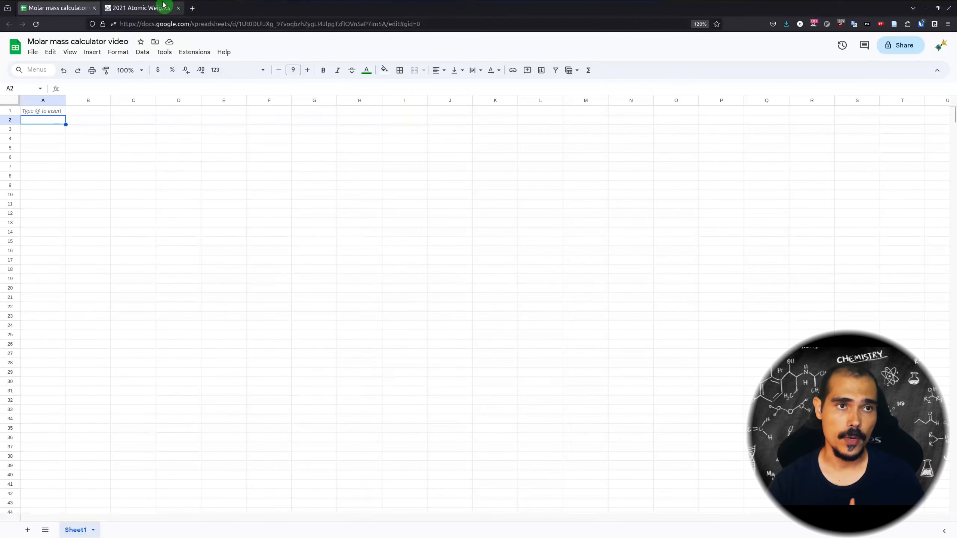
Step: Switch to the 2021 Atomic Weights page and examine its element tables, especially Table 2 in atomic number order and its notes
left_click(162, 7)
scroll(277, 208, "up", 5)
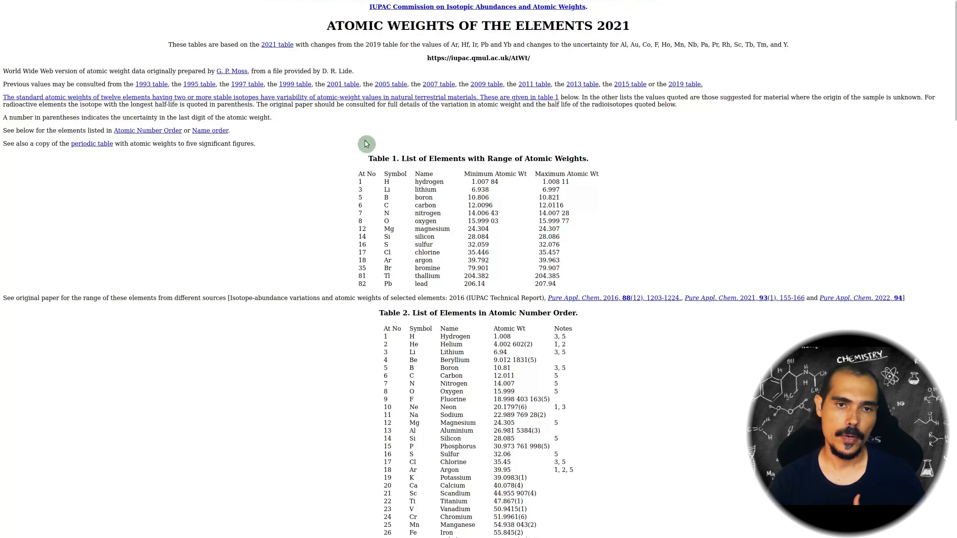
scroll(640, 189, "down", 5)
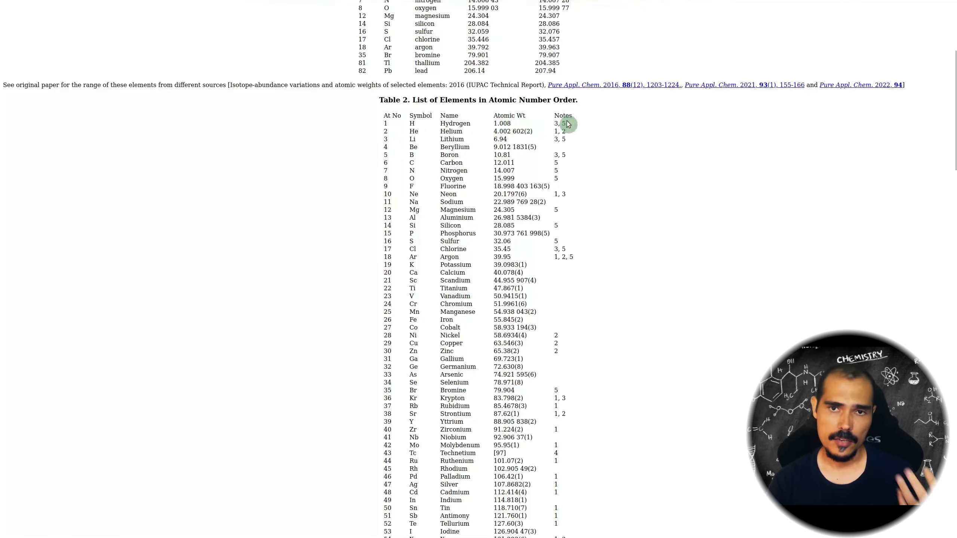
scroll(583, 186, "down", 5)
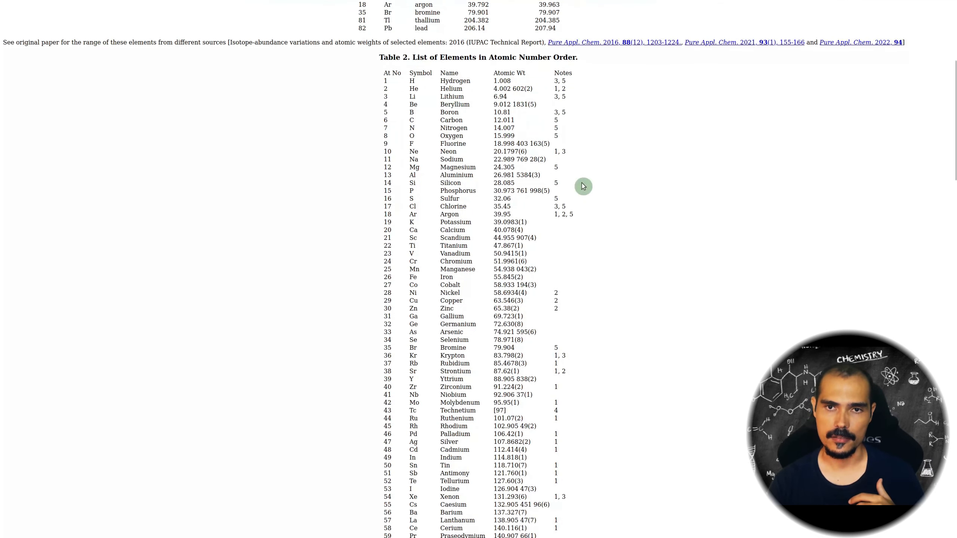
scroll(583, 187, "down", 15)
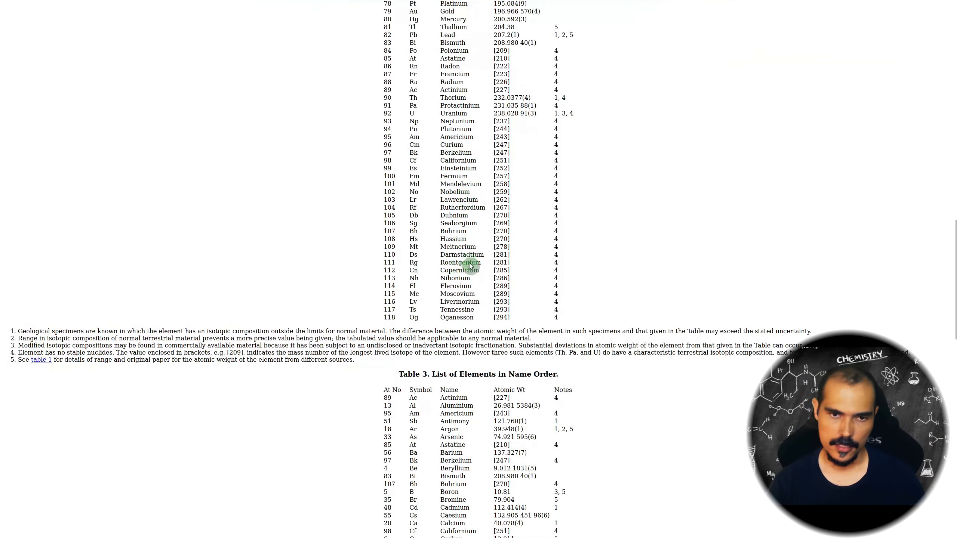
scroll(475, 264, "up", 19)
scroll(482, 257, "up", 1)
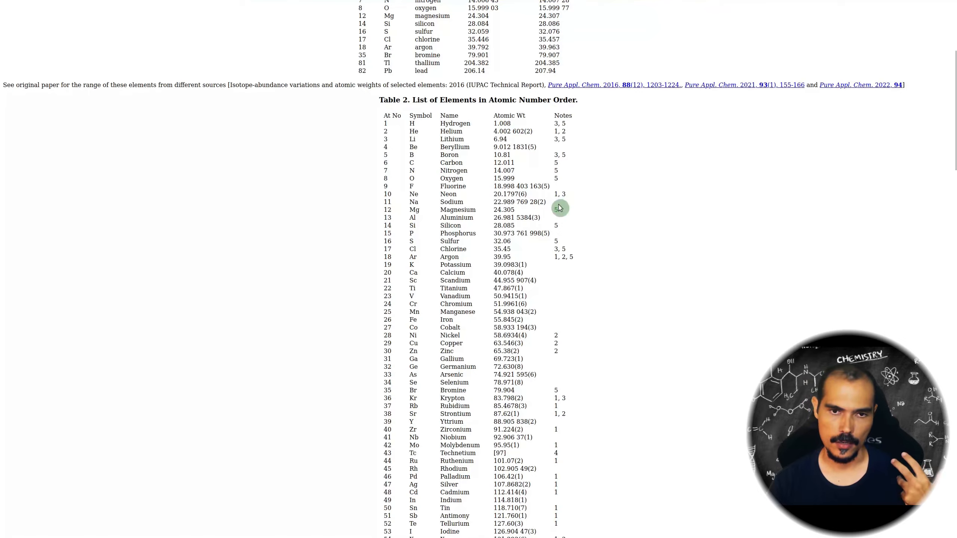
scroll(354, 220, "down", 18)
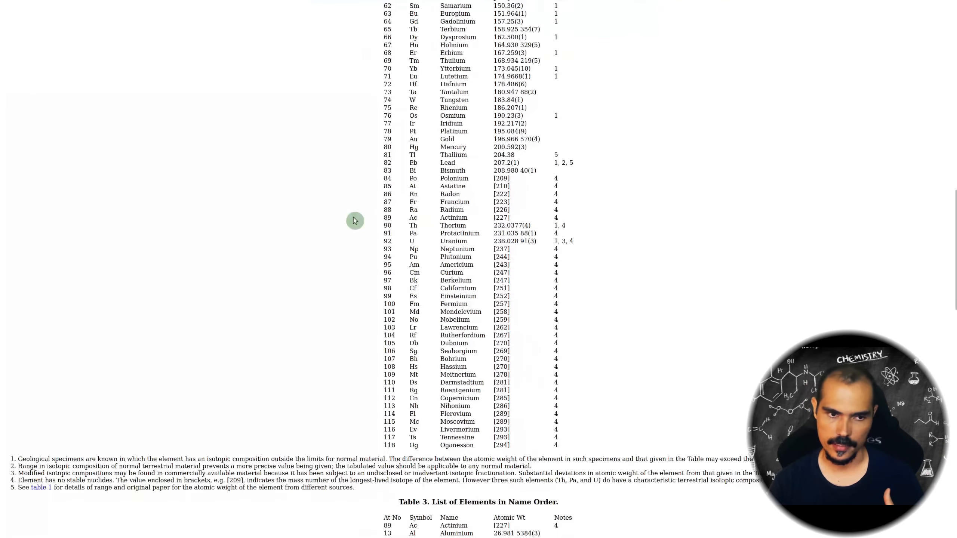
scroll(562, 235, "up", 10)
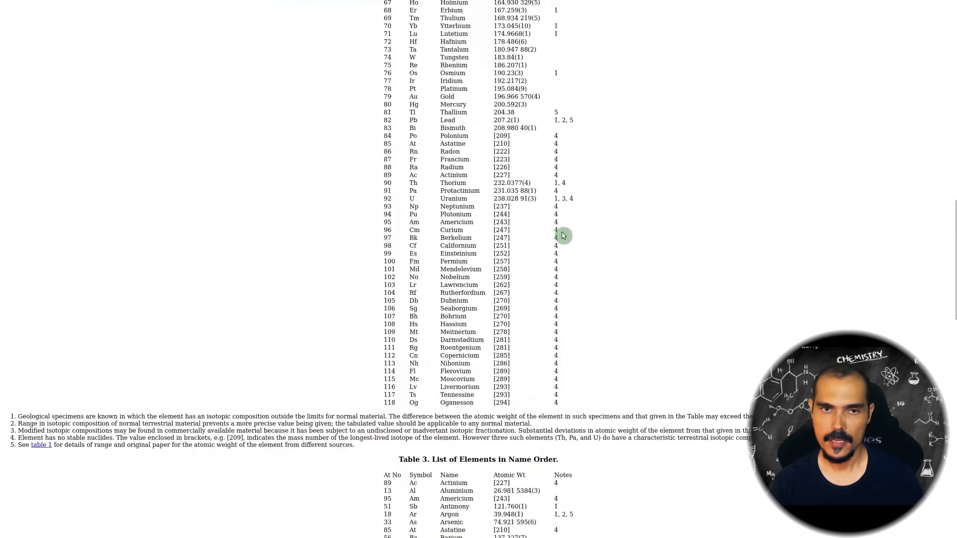
scroll(562, 235, "up", 8)
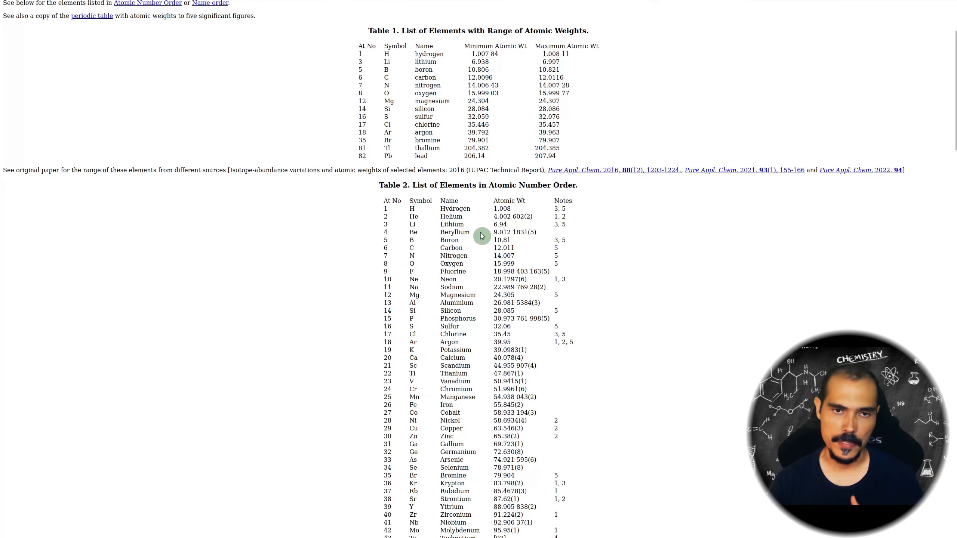
Step: Copy the atomic weights page's web address and return to the Molar mass calculator video spreadsheet
mouse_move(232, 4)
left_click(223, 24)
key("ctrl+c")
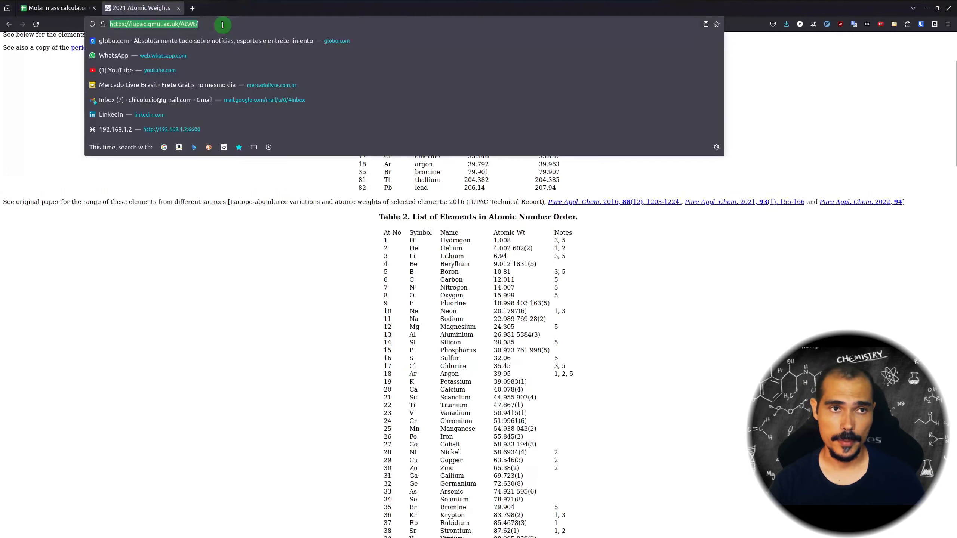
left_click(60, 8)
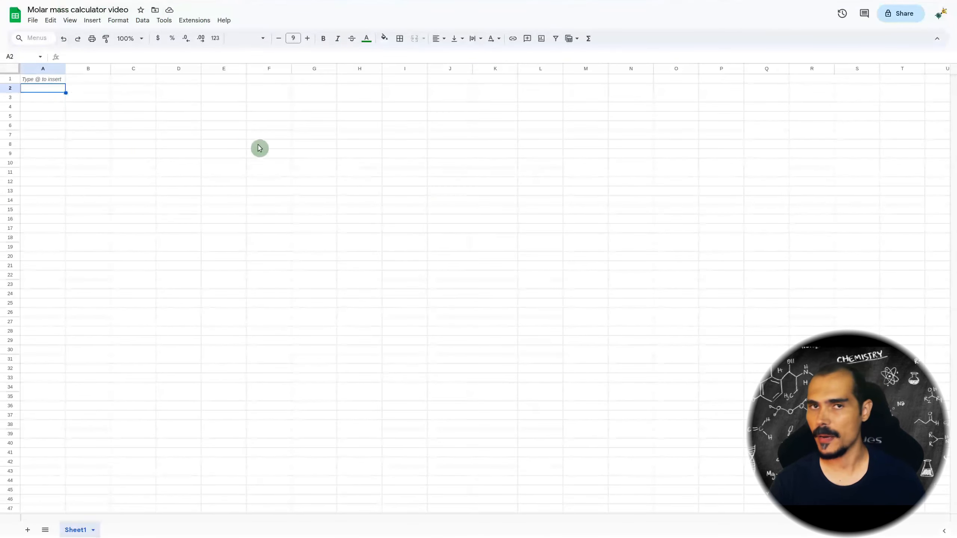
type("=")
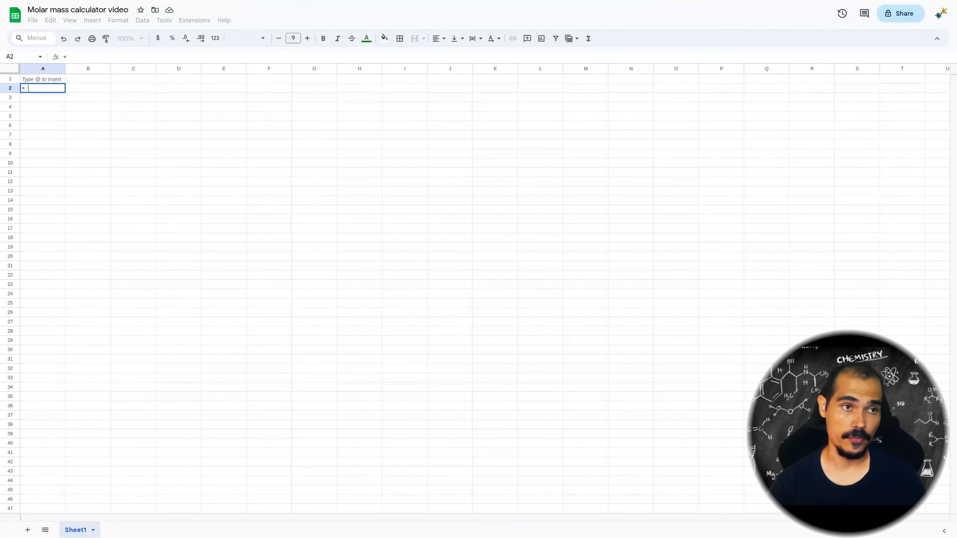
type("importh")
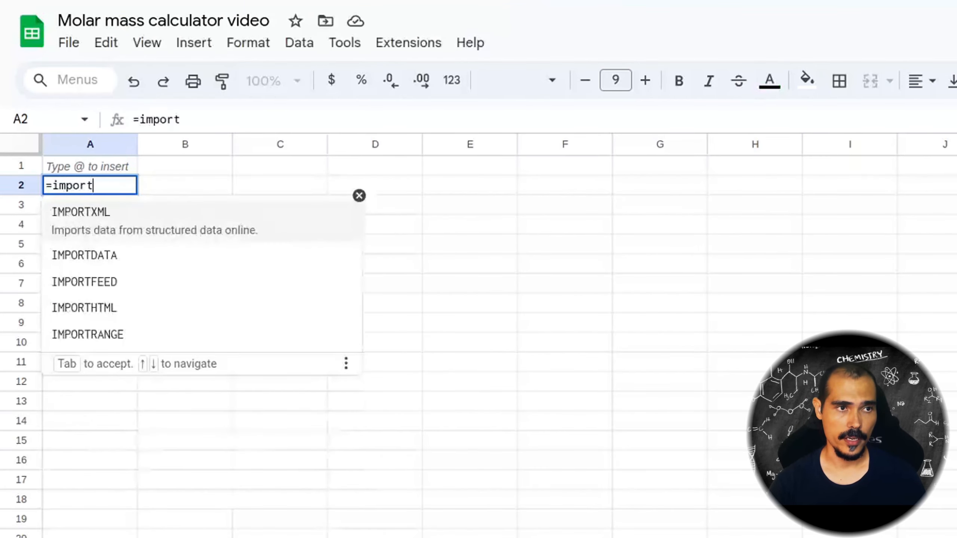
key("Tab")
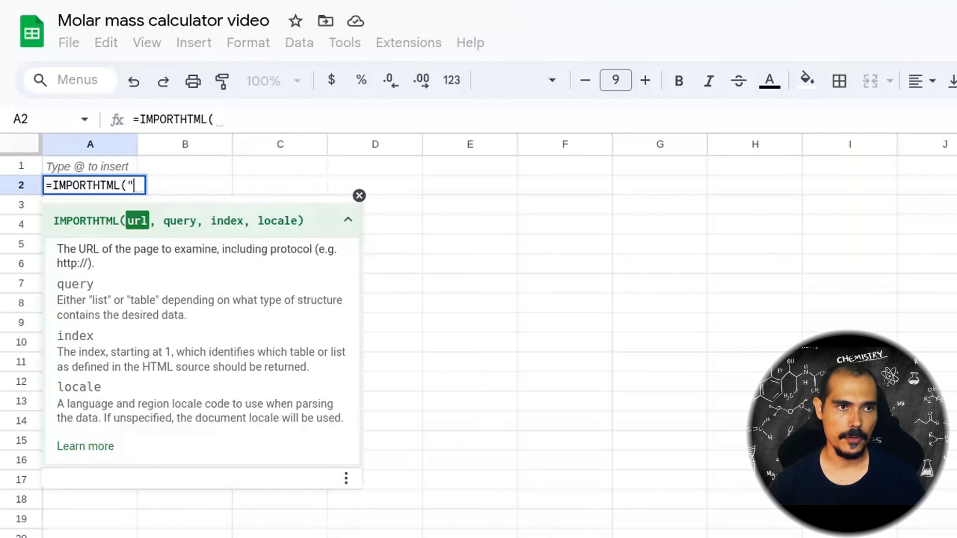
key("ctrl+v")
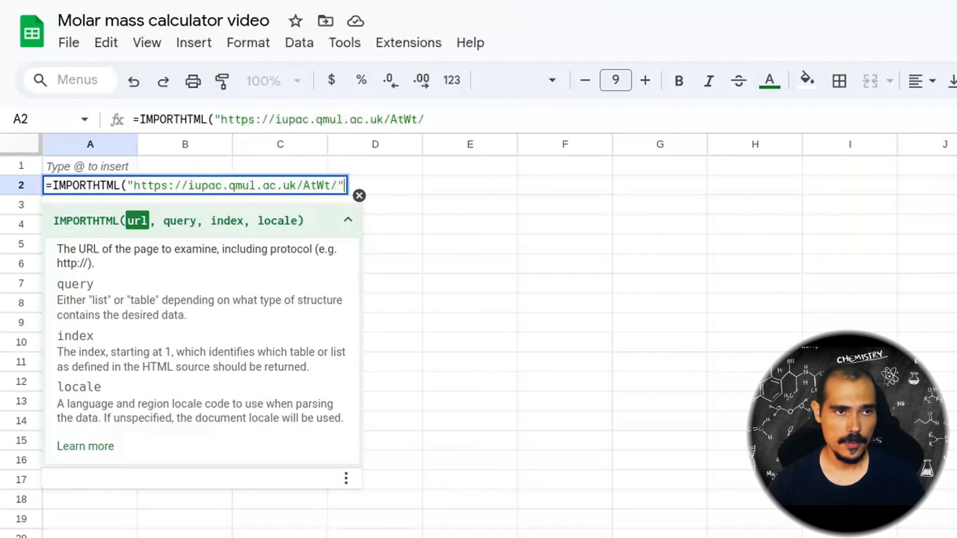
type("\",")
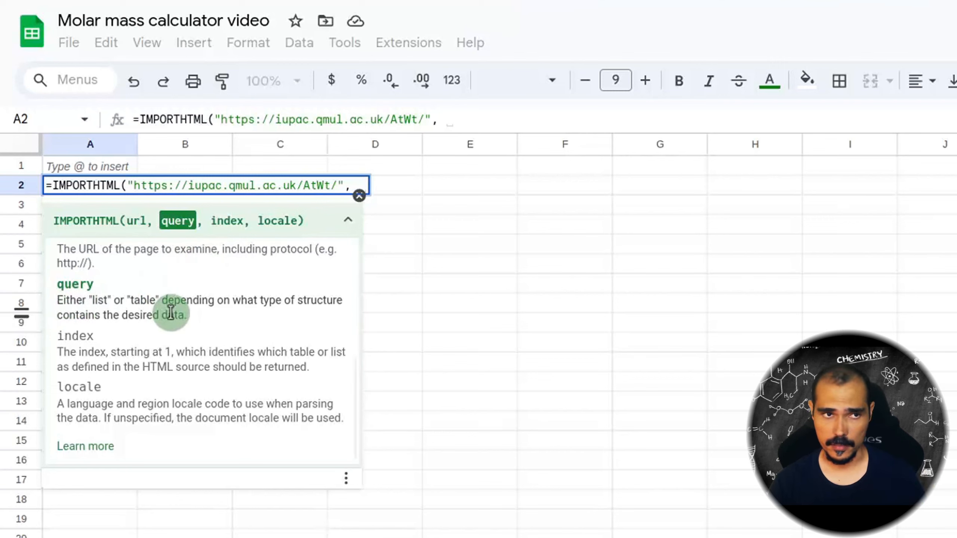
type("\"table\"")
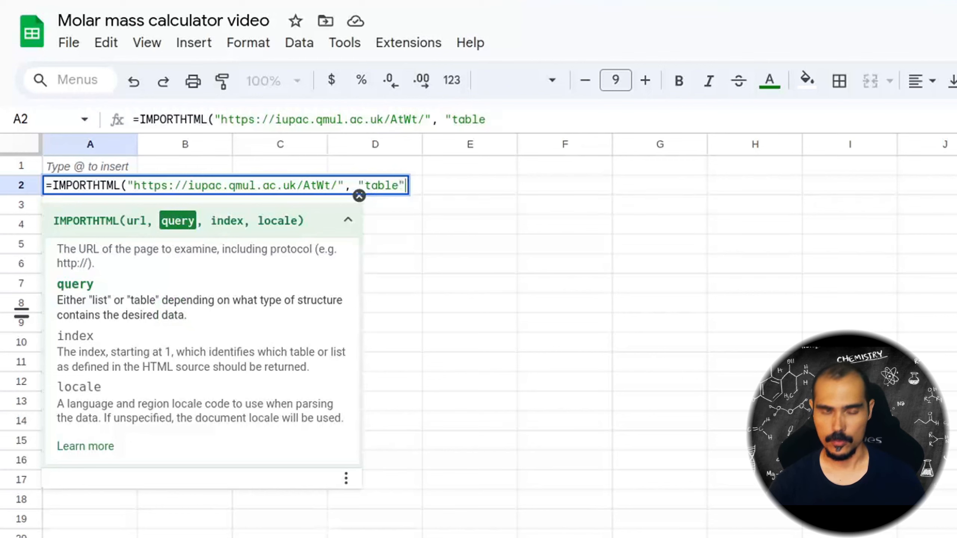
type(",")
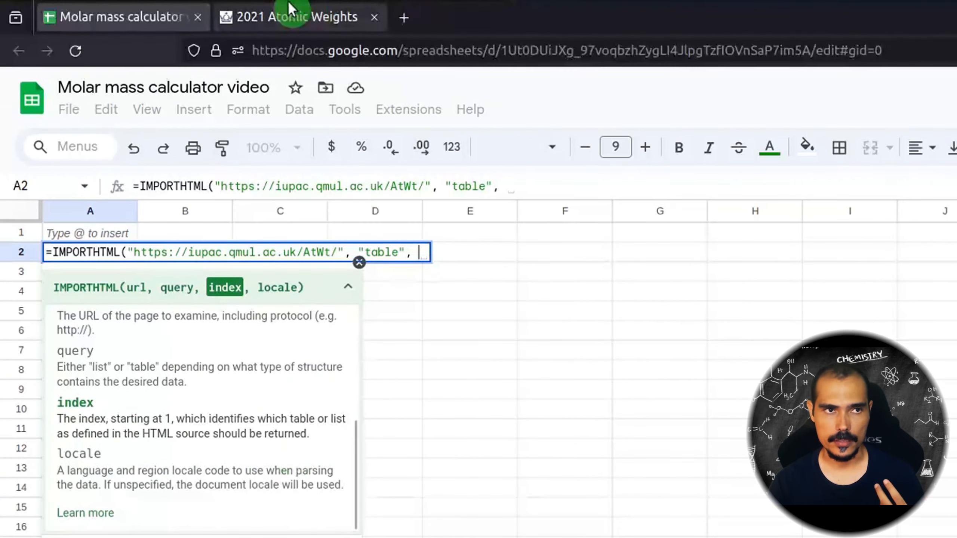
Step: Check the table order on the source page and complete the A2 IMPORTHTML formula with index 2 and locale "en_US"
left_click(290, 7)
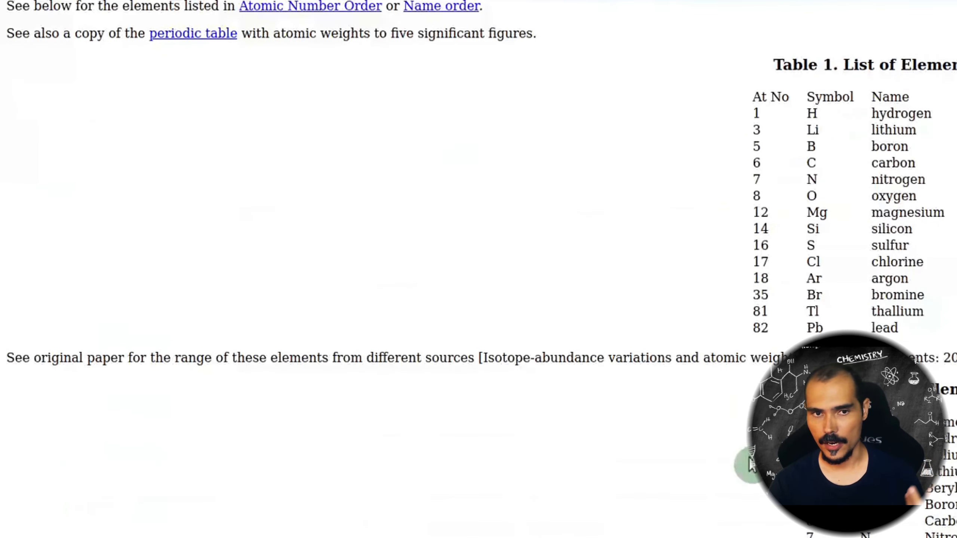
scroll(836, 322, "down", 4)
mouse_move(517, 2)
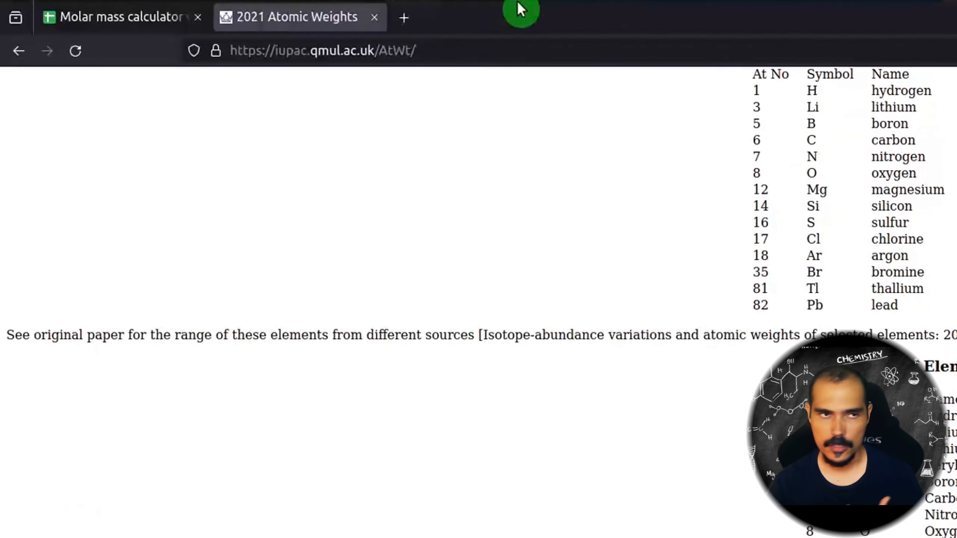
left_click(177, 15)
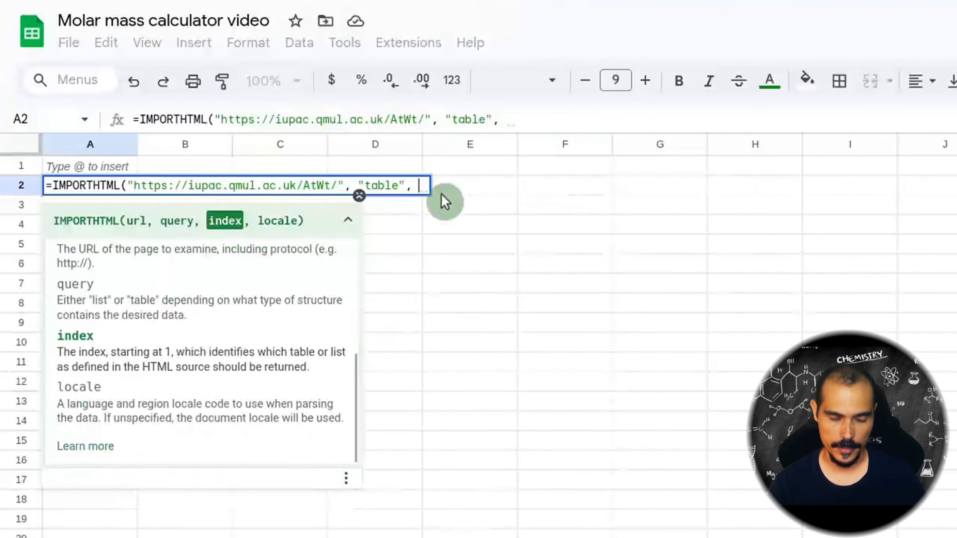
type("2")
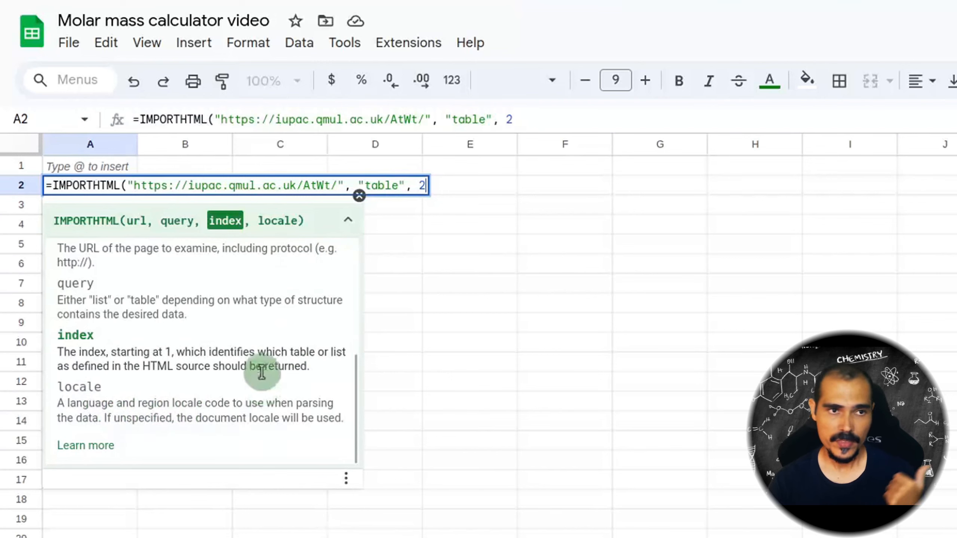
type(", ")
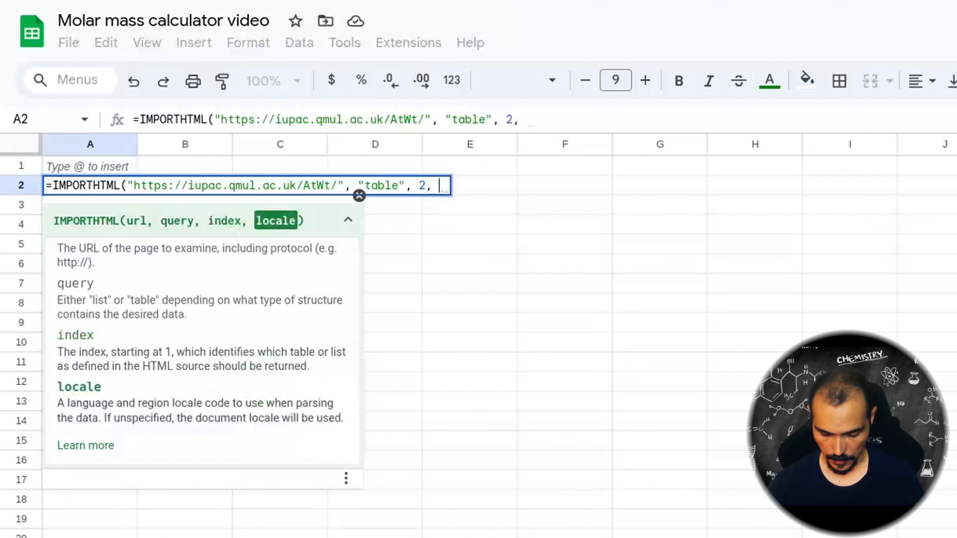
type("\"en_")
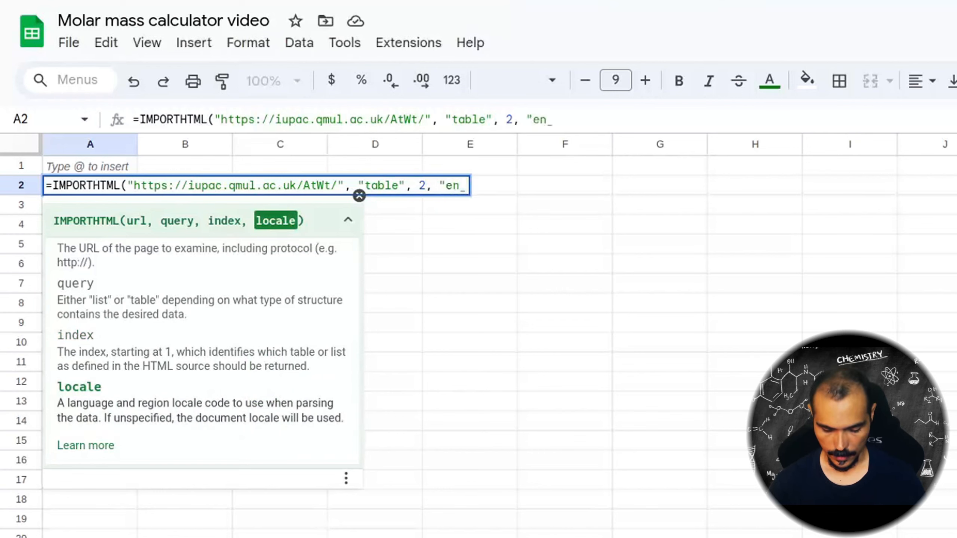
type("US")
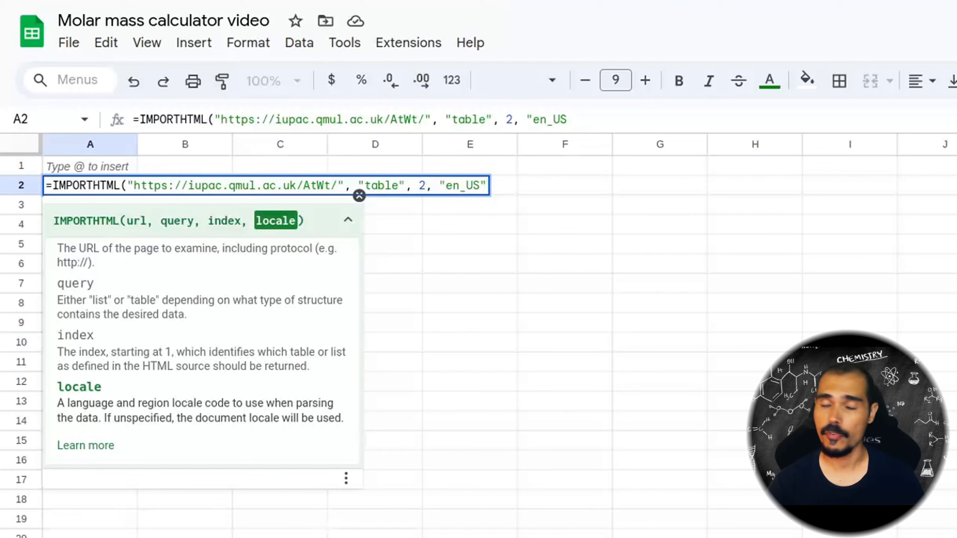
type("\")")
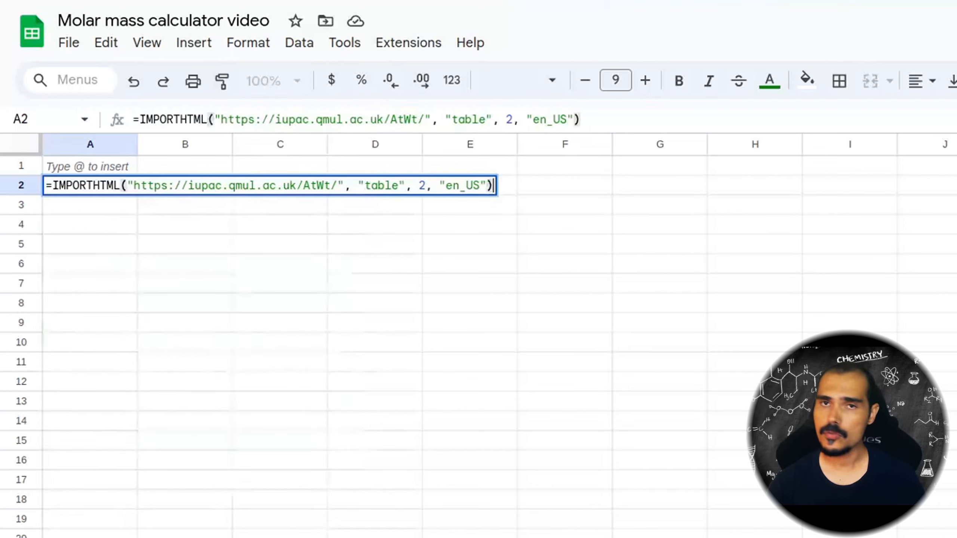
key("Return")
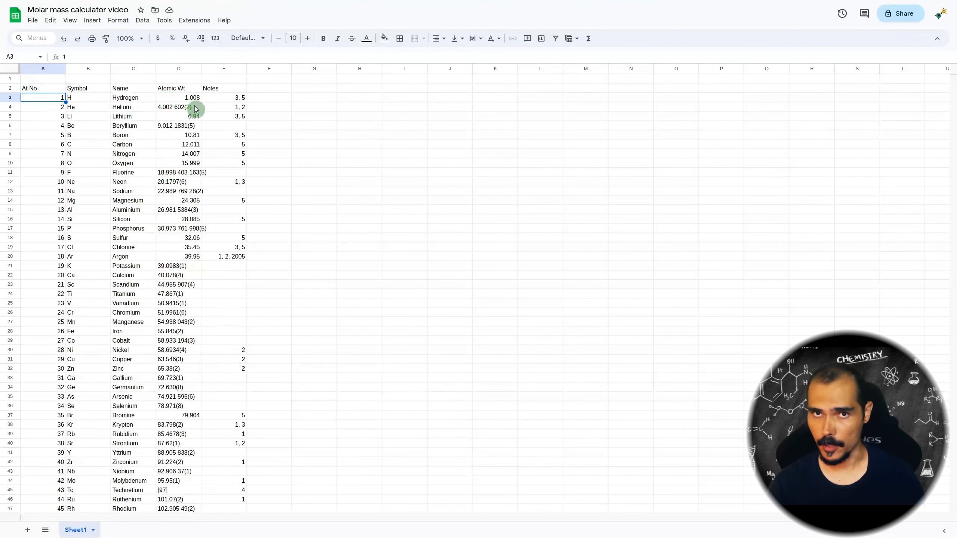
Step: Set the sheet zoom to 125% and inspect how the atomic weights of Hydrogen and Helium were imported
left_click(144, 40)
left_click(131, 113)
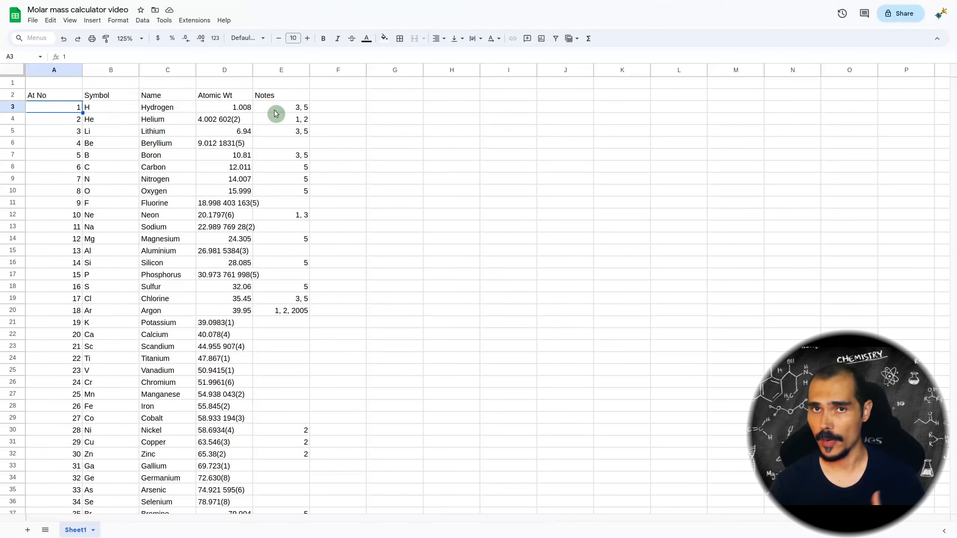
left_click(247, 109)
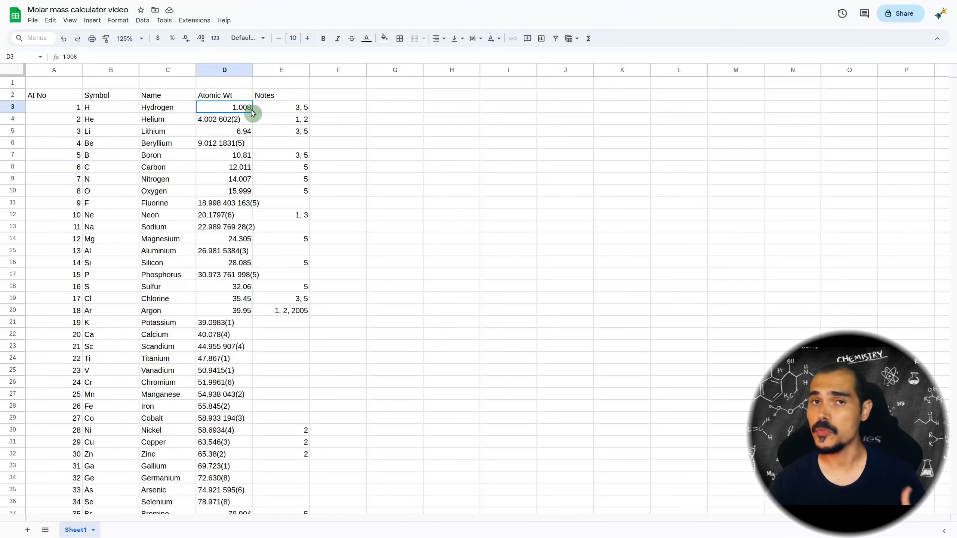
left_click(234, 121)
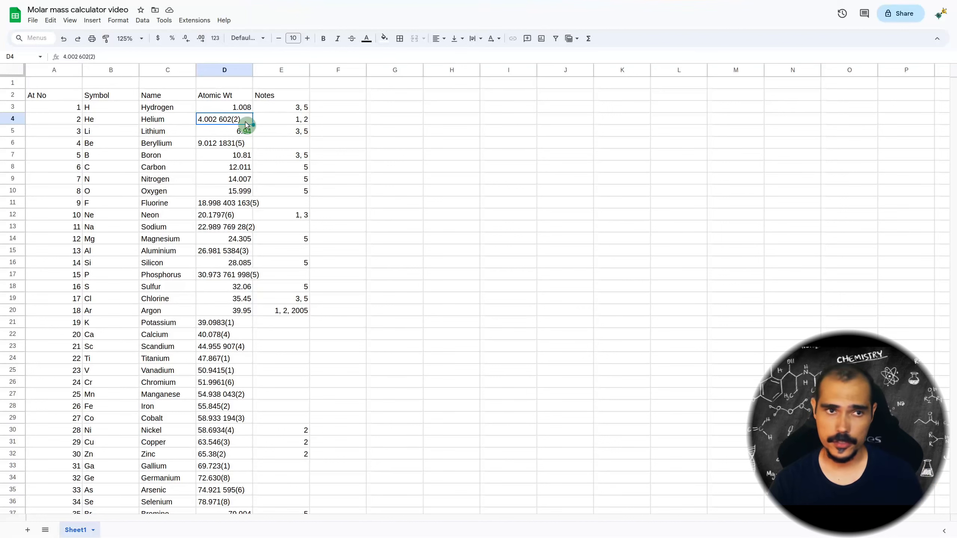
left_click(396, 123)
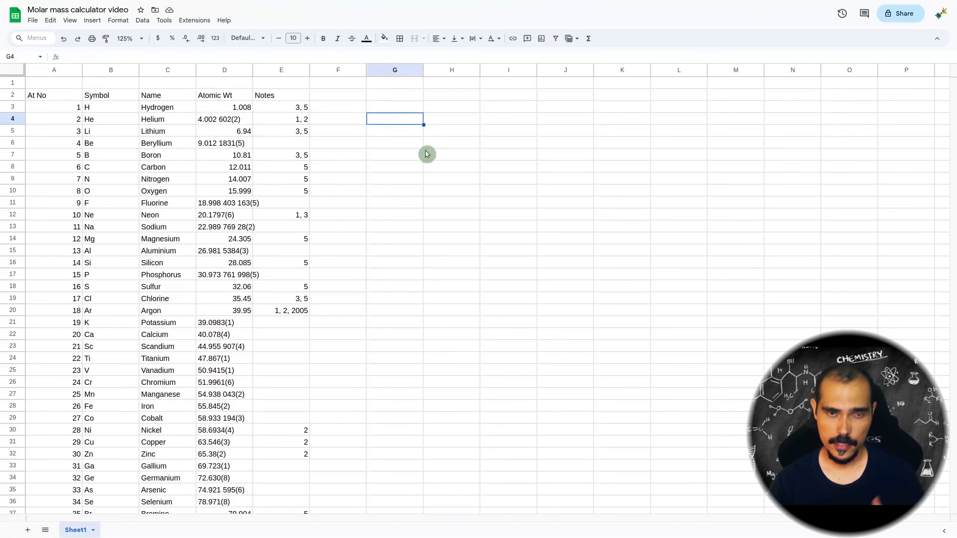
Step: Test an addition formula on Helium's atomic weight (D4) in cell G4, and clear the cell
type("=")
left_click(226, 119)
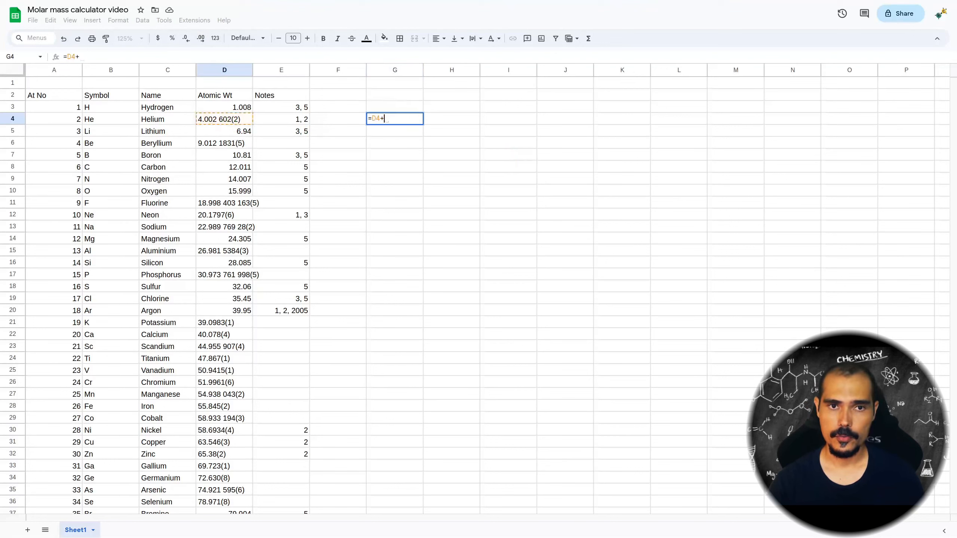
key("Return")
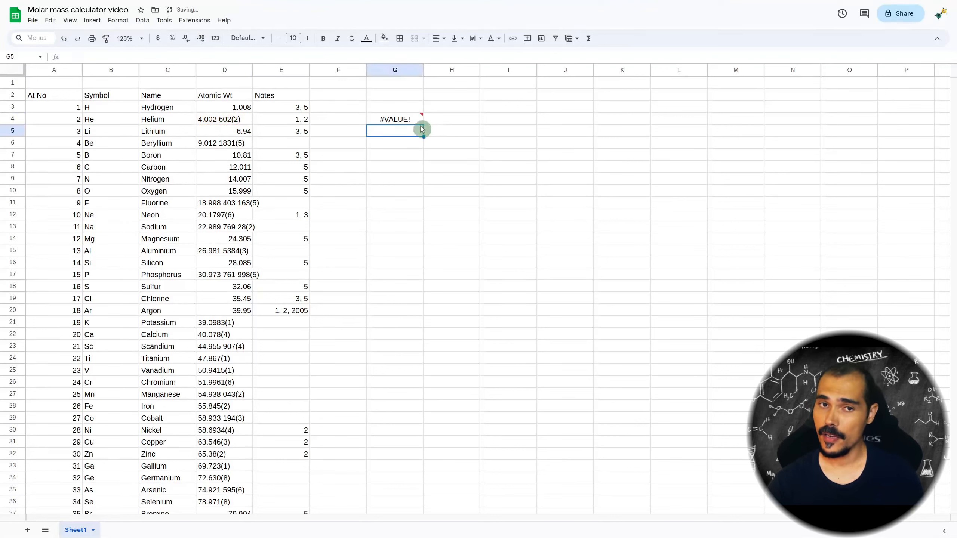
mouse_move(413, 120)
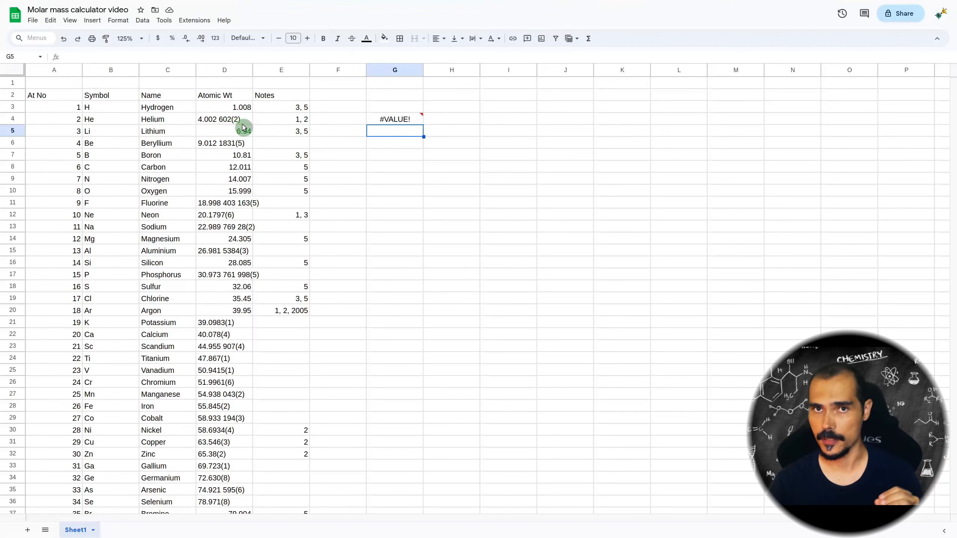
left_click(403, 121)
key("Delete")
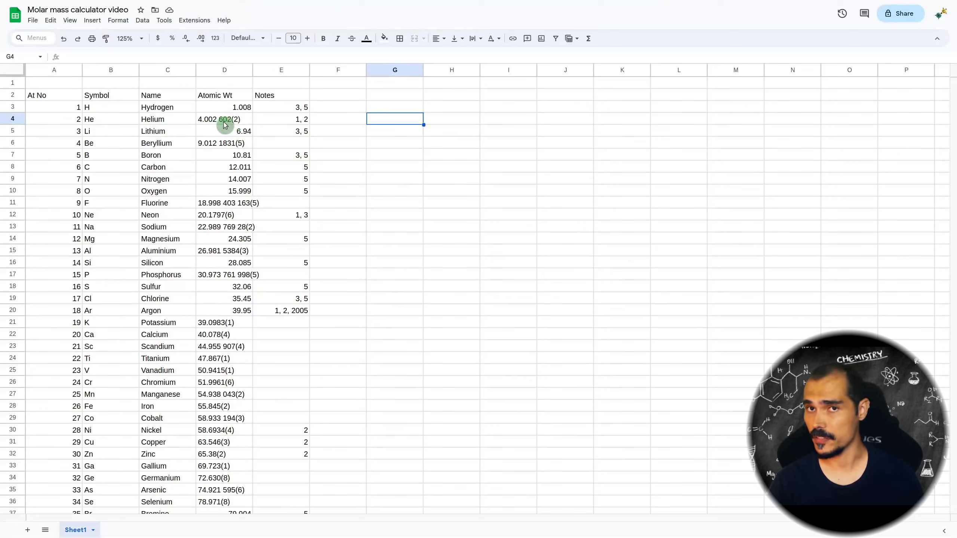
Step: Examine how the imported values are formatted throughout the Atomic Wt column, including the parentheses, spaces and square brackets
scroll(242, 143, "down", 15)
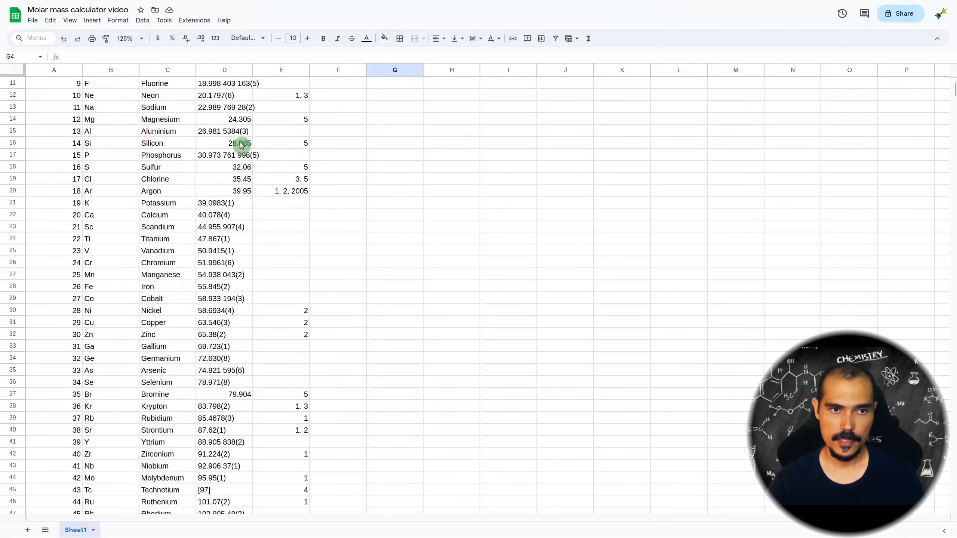
scroll(241, 145, "down", 15)
scroll(223, 233, "up", 5)
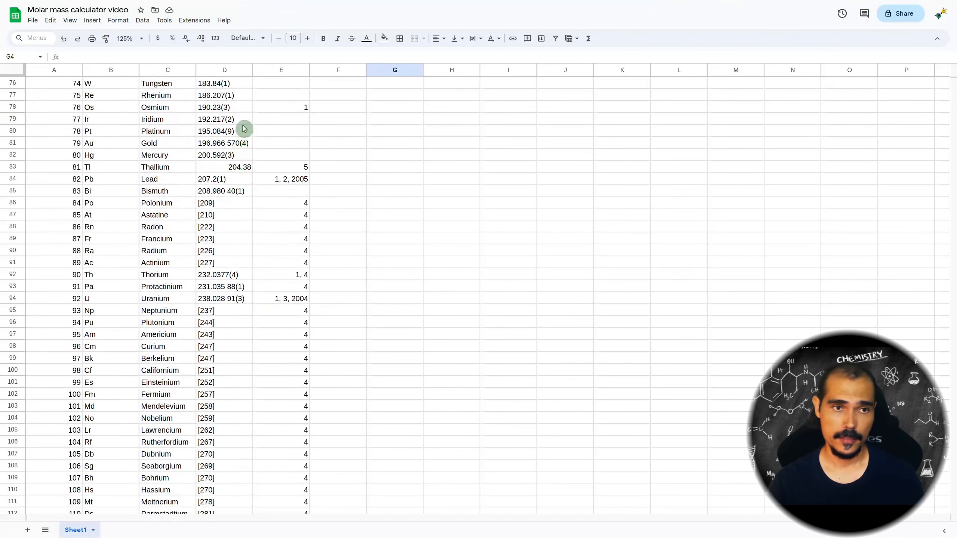
scroll(236, 154, "up", 3)
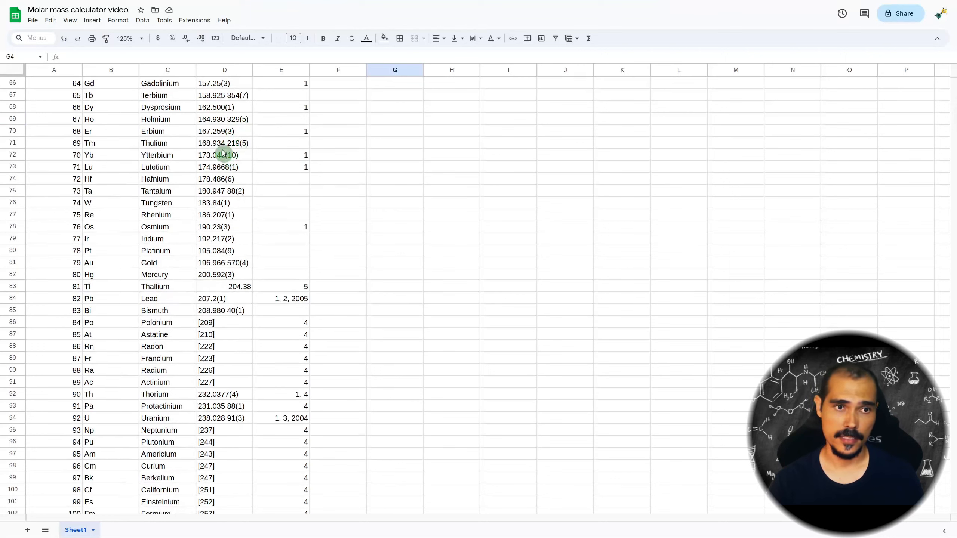
scroll(231, 153, "down", 5)
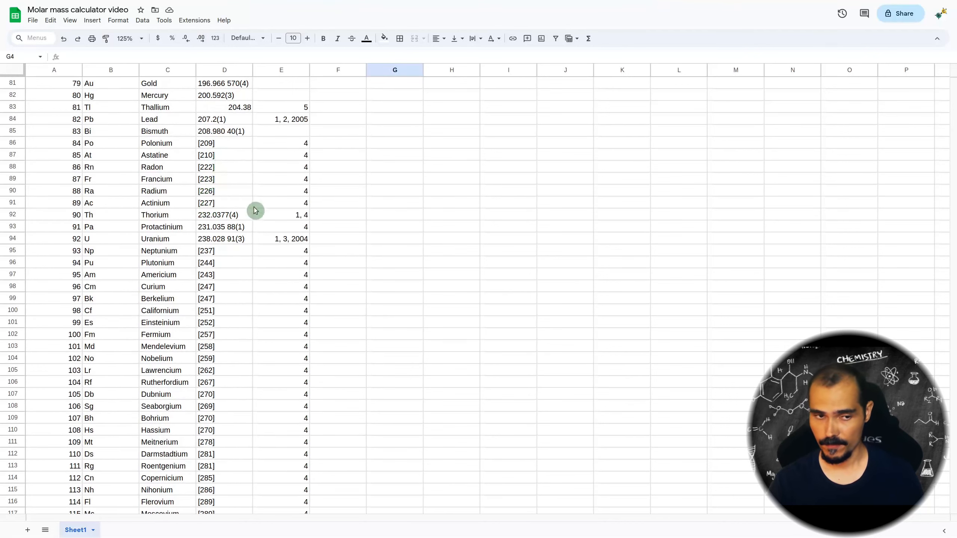
scroll(249, 223, "up", 20)
scroll(249, 225, "up", 7)
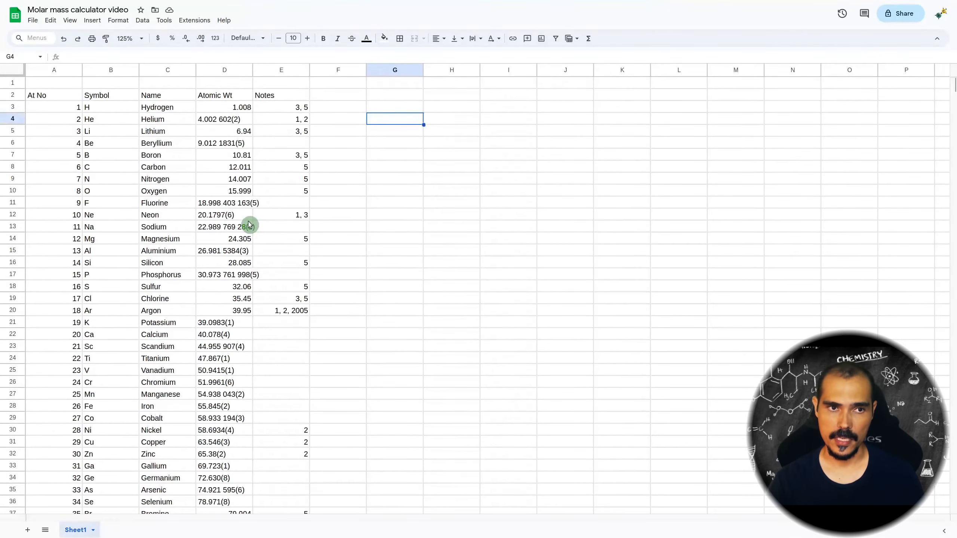
Step: Begin a MID formula in cell F3 using D3 as the string and 1 as the starting position
left_click(355, 109)
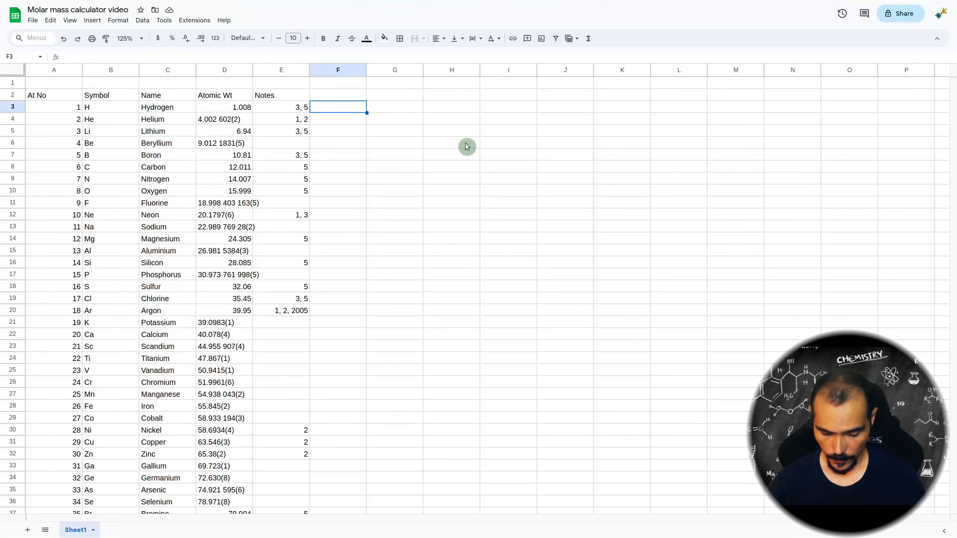
type("=mid")
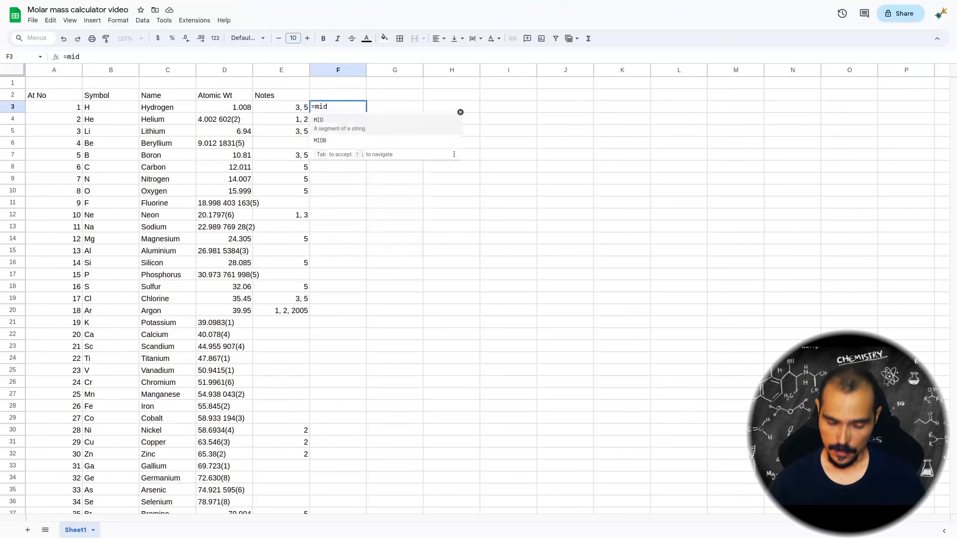
type("(")
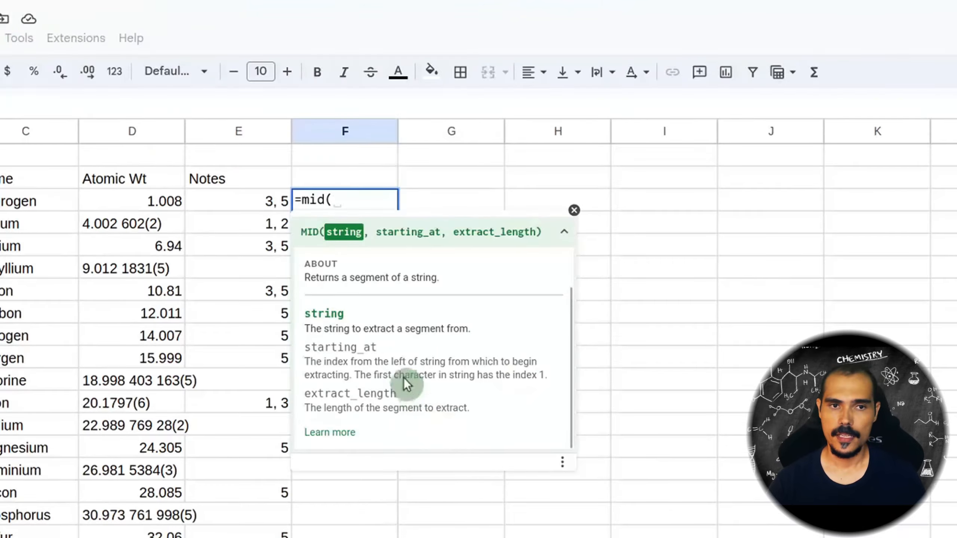
scroll(410, 172, "up", 2)
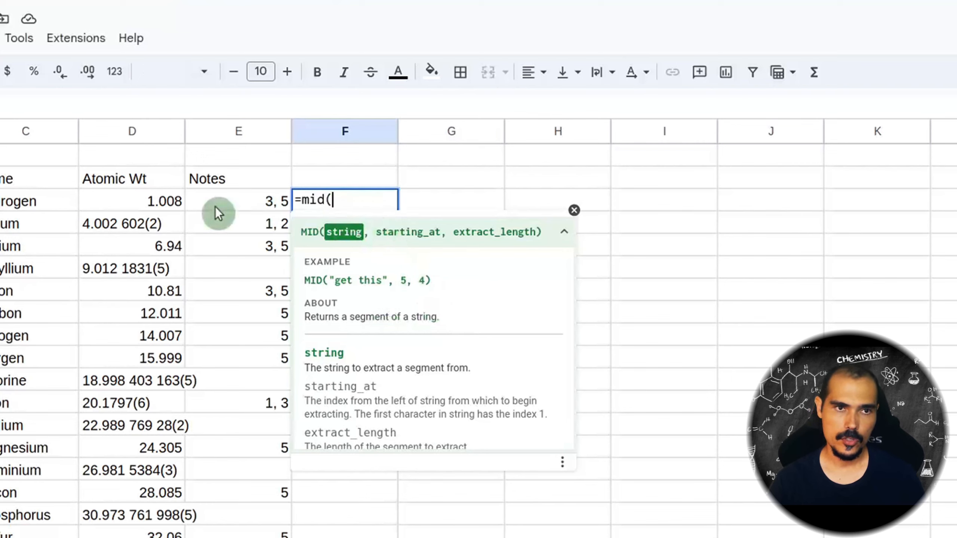
left_click(135, 203)
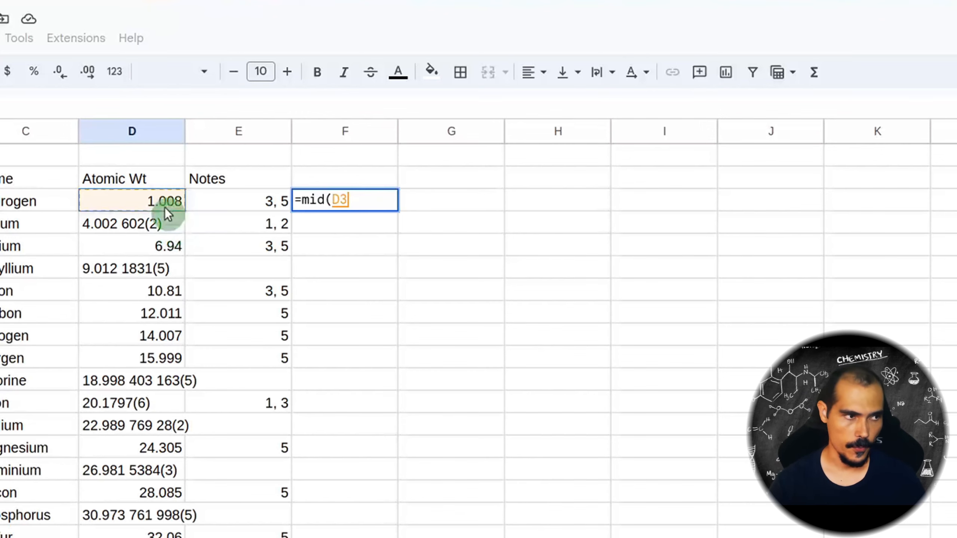
type(",")
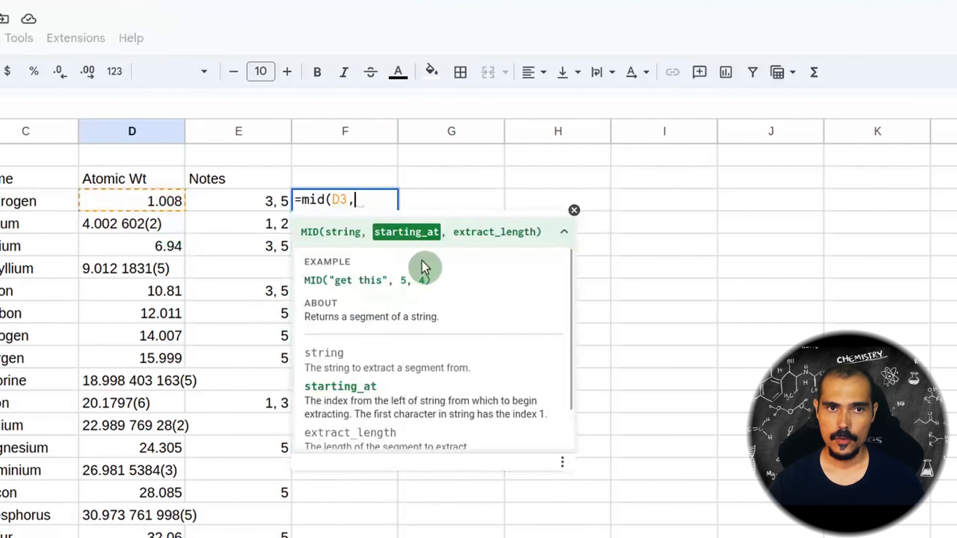
type(" 1,")
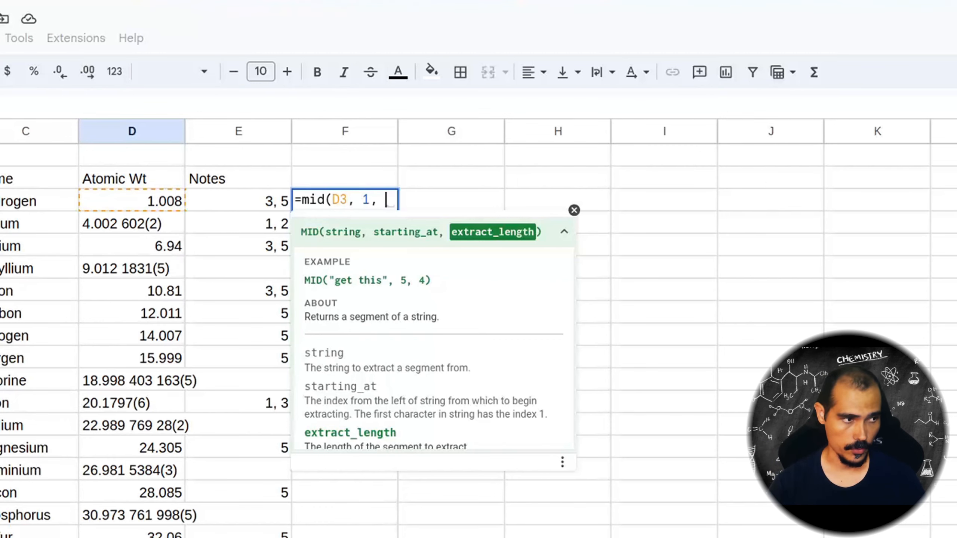
Step: Complete the F3 formula with the extract length search("(", D3)-1 and accept the suggested autofill for column F
type("searcy")
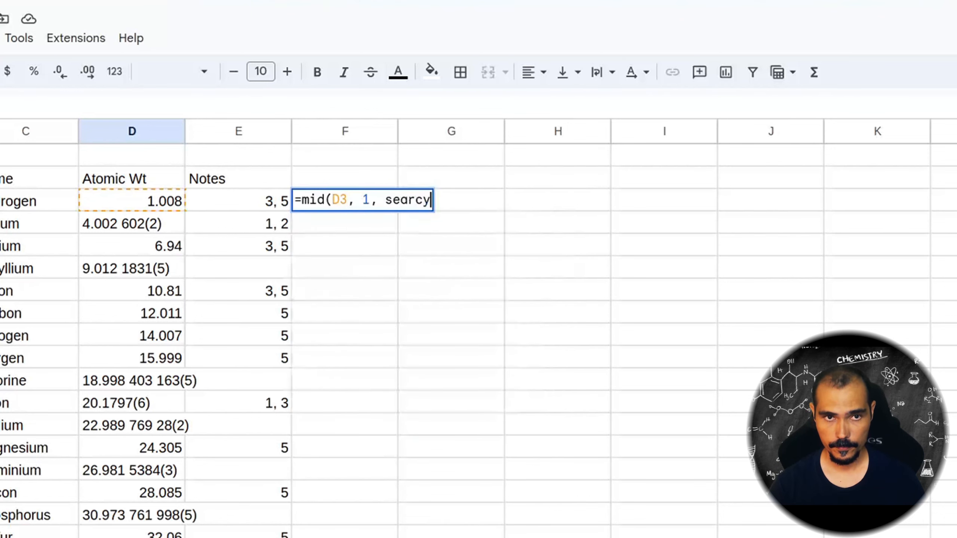
key("BackSpace")
type("h(\"")
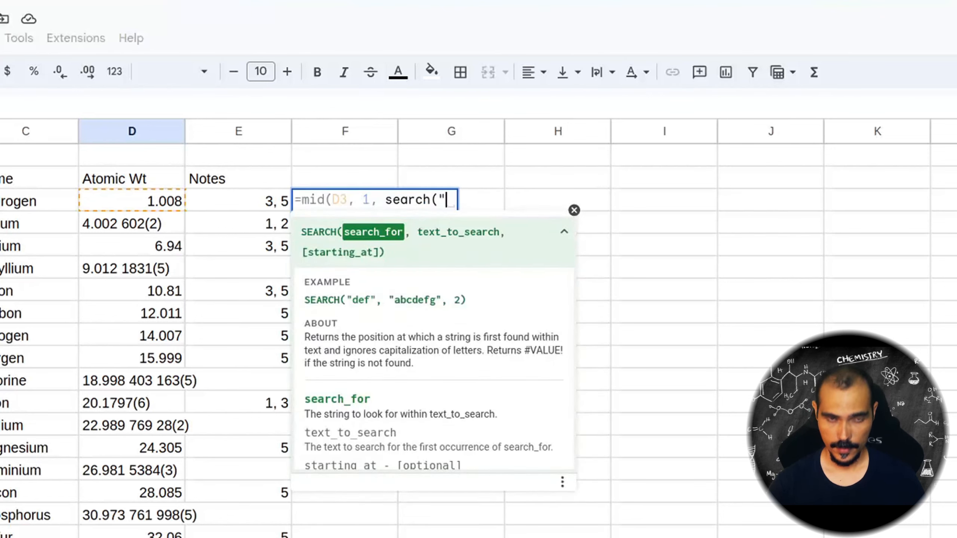
type("(\"")
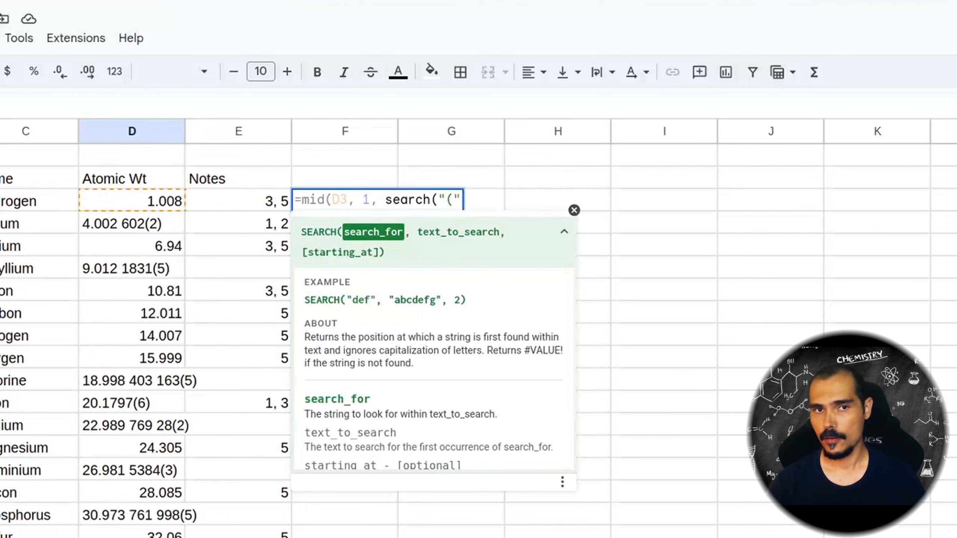
type(", ")
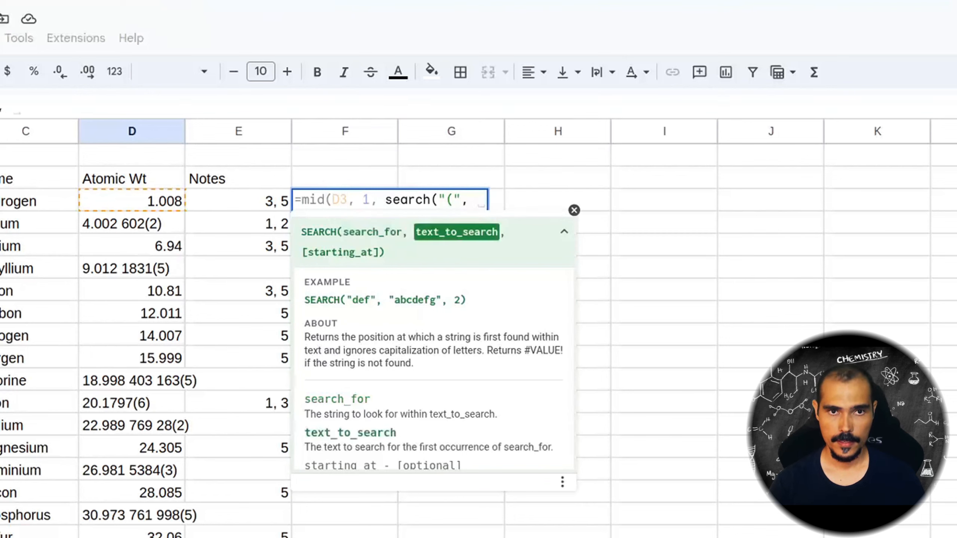
type("D3)")
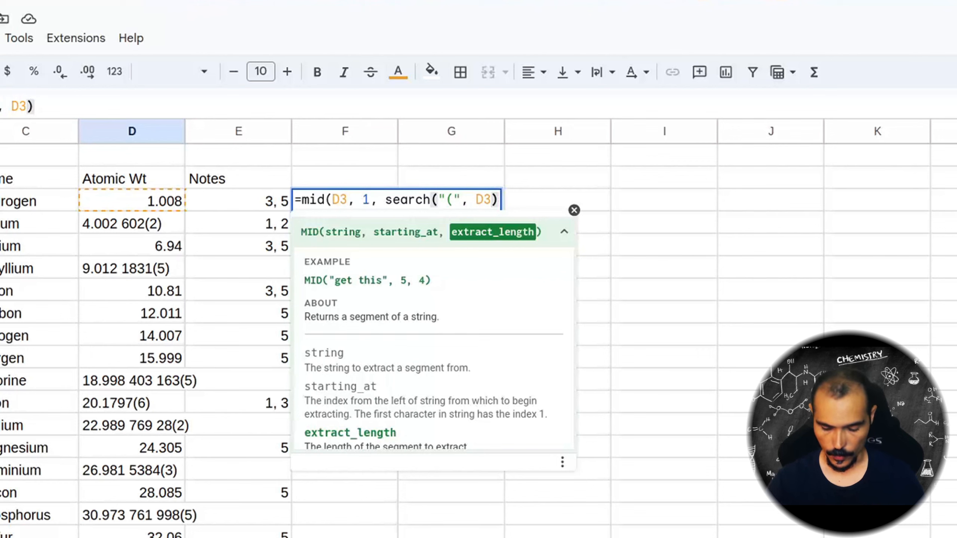
type("-1")
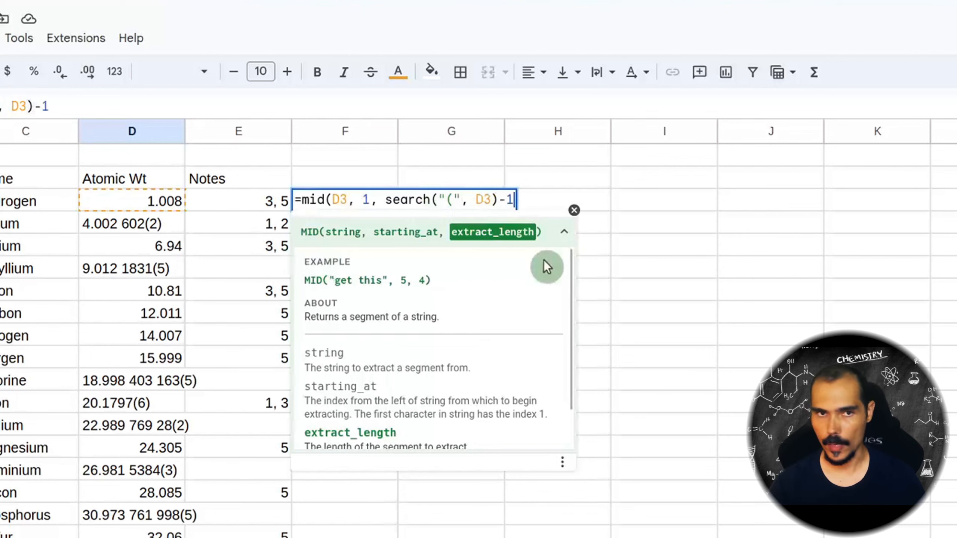
type(")")
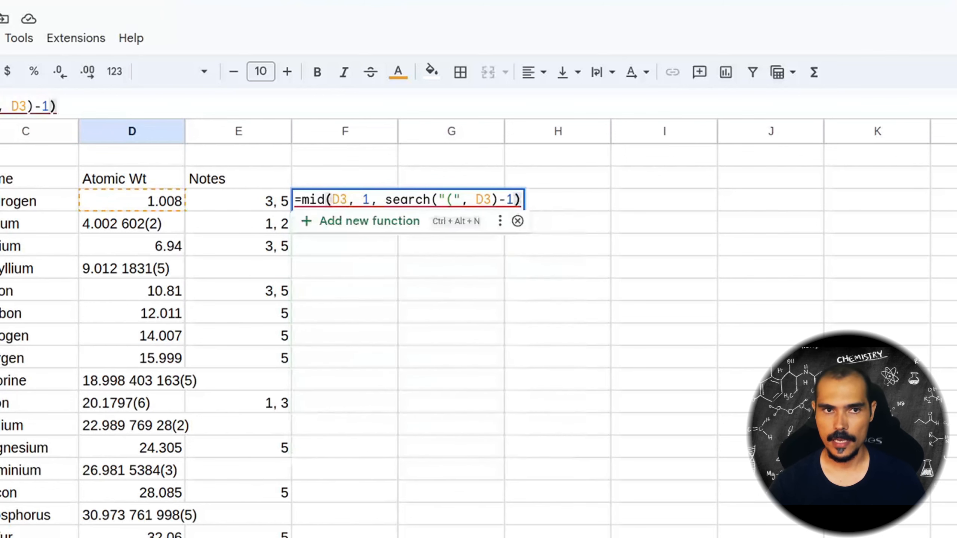
key("Return")
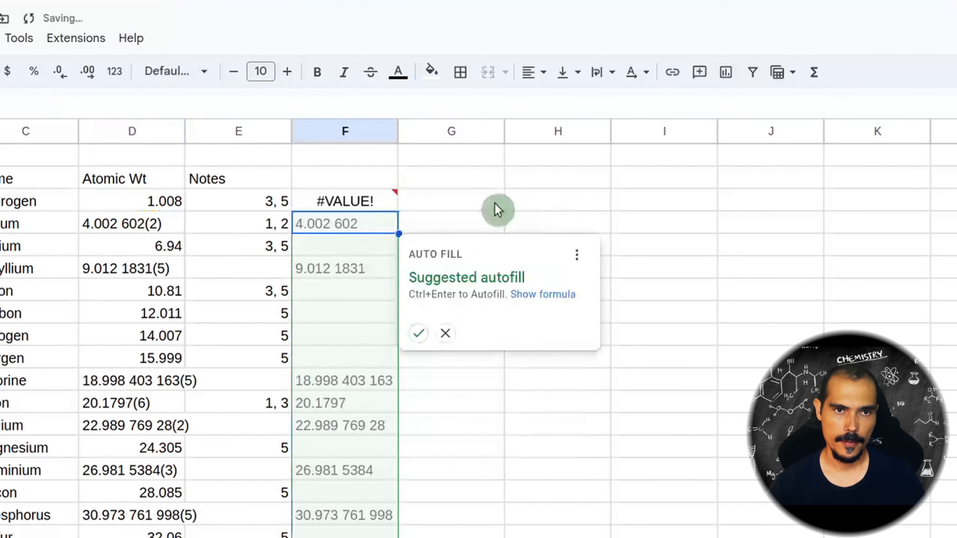
left_click(418, 333)
Step: Compare the column F results with the Atomic Wt values and check which entries return errors and why
left_click(366, 204)
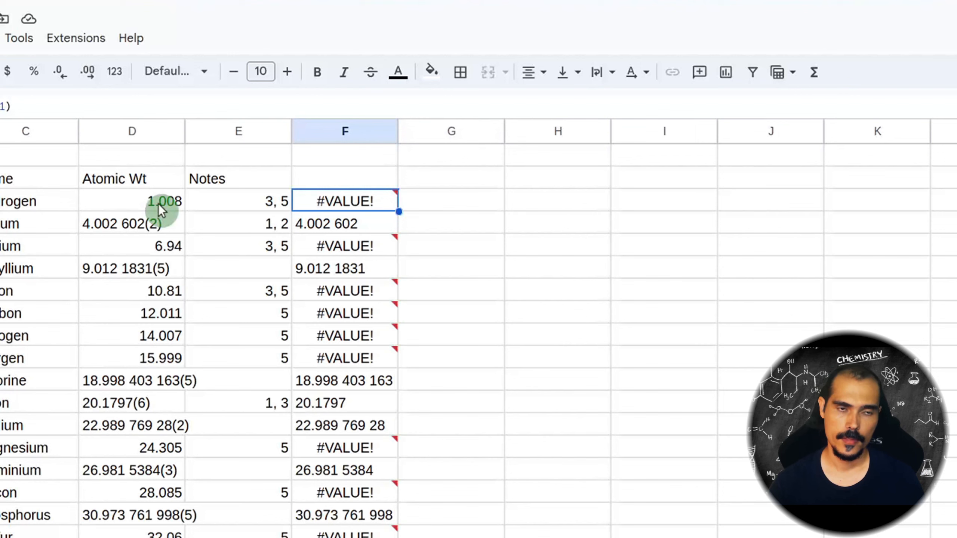
left_click(388, 223)
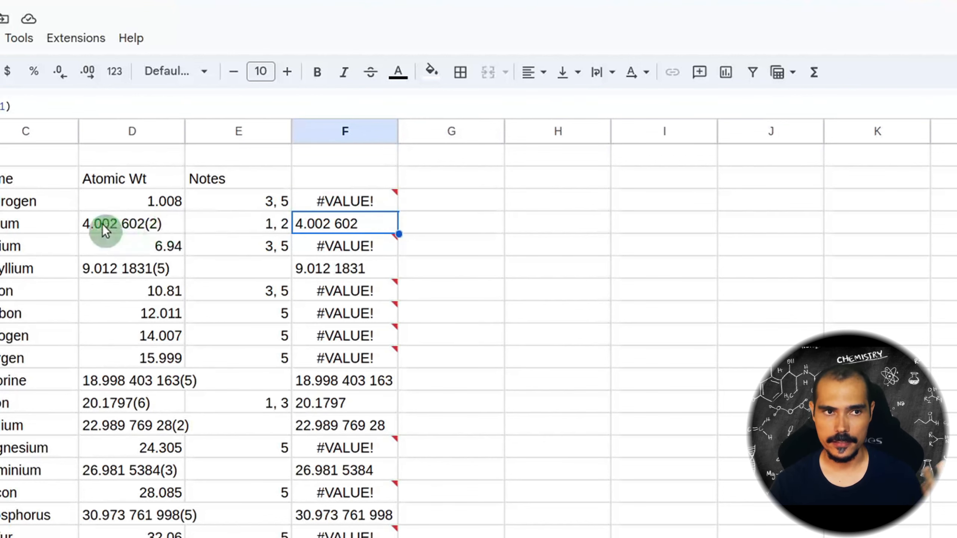
left_click(148, 268)
left_click(347, 266)
left_click(123, 225)
left_click(339, 223)
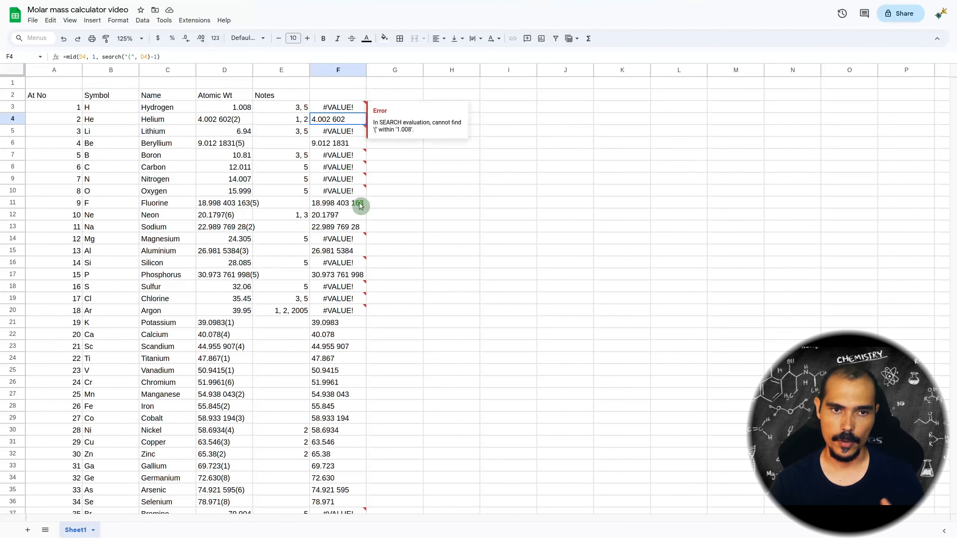
scroll(345, 258, "down", 20)
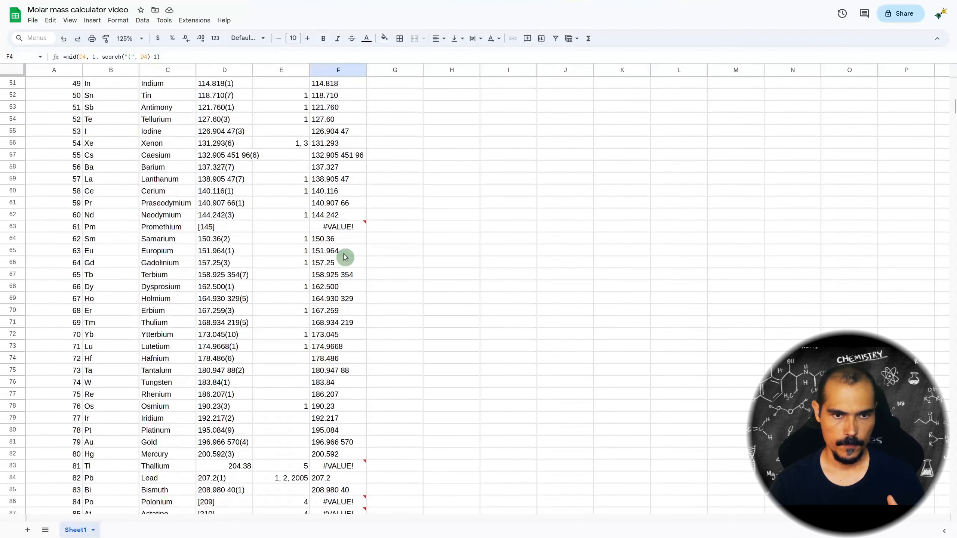
scroll(341, 271, "up", 5)
scroll(320, 207, "down", 2)
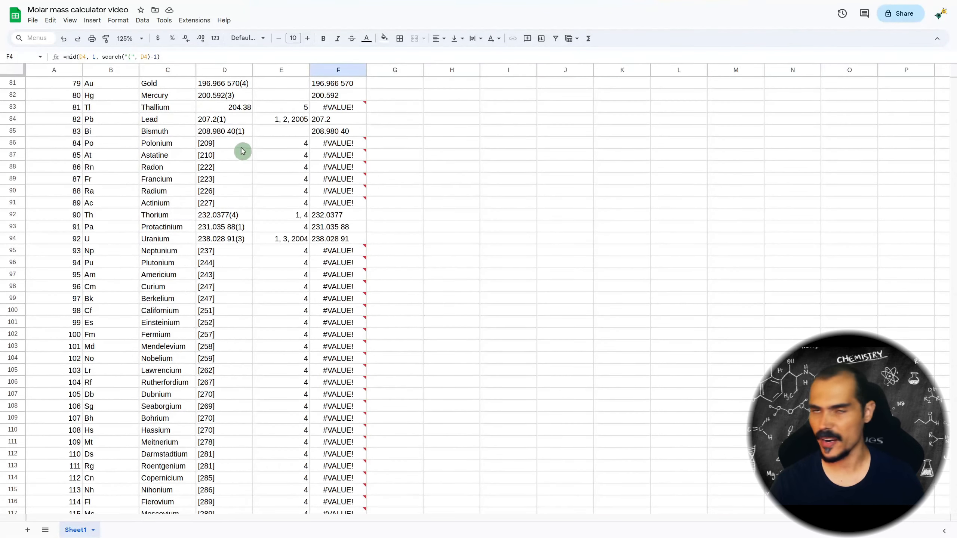
scroll(355, 193, "up", 10)
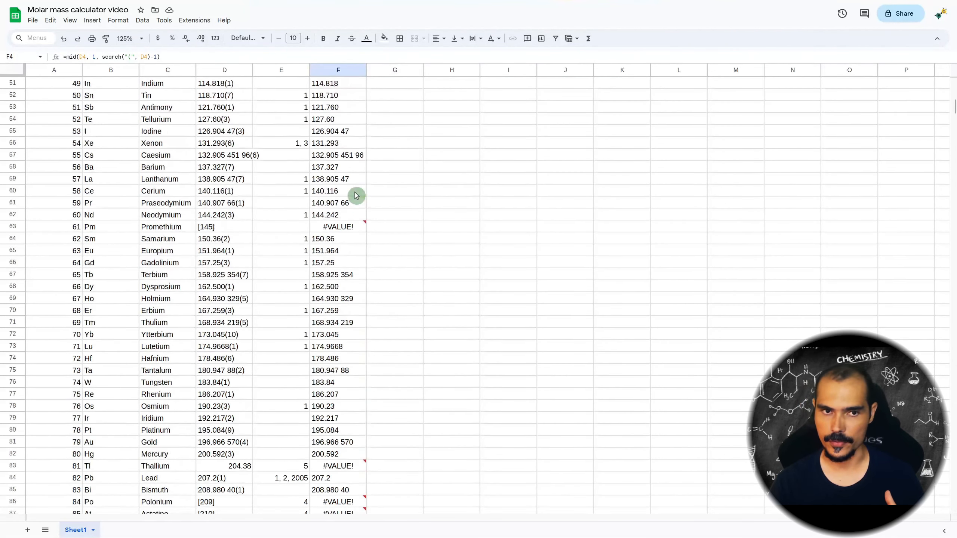
scroll(354, 193, "up", 15)
left_click(362, 95)
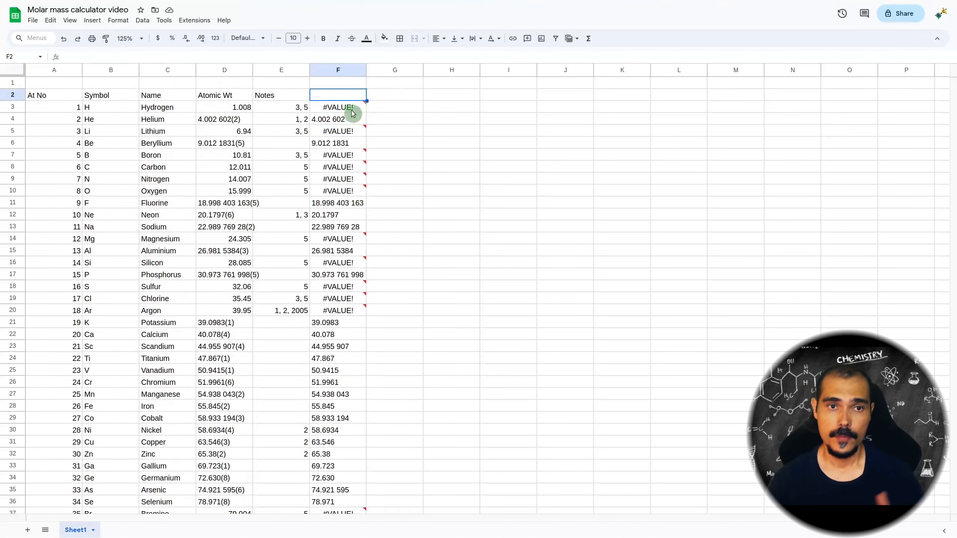
mouse_move(352, 111)
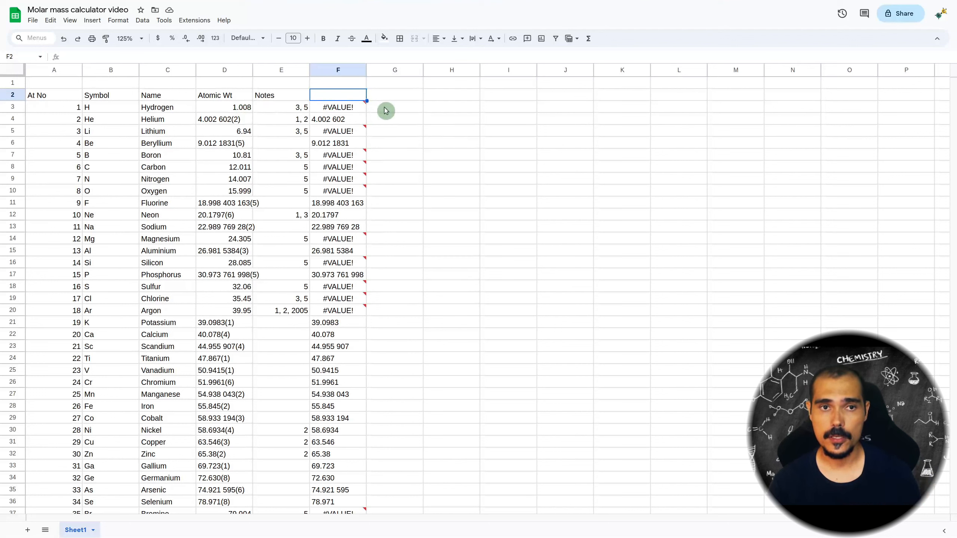
Step: Enter an IFERROR formula in G3 with the value argument left empty and D3 as the value if error
left_click(394, 109)
type("=iferr0r")
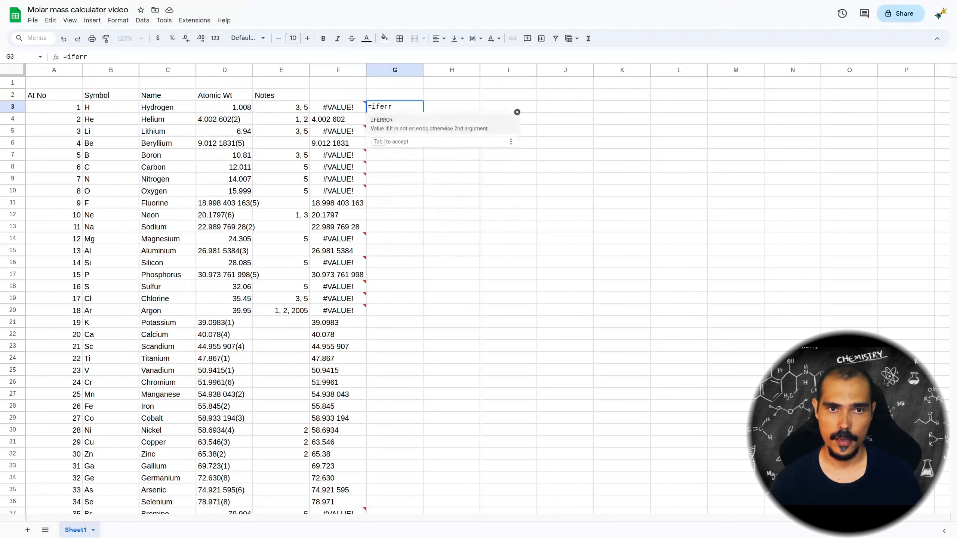
key("BackSpace")
type("or(,")
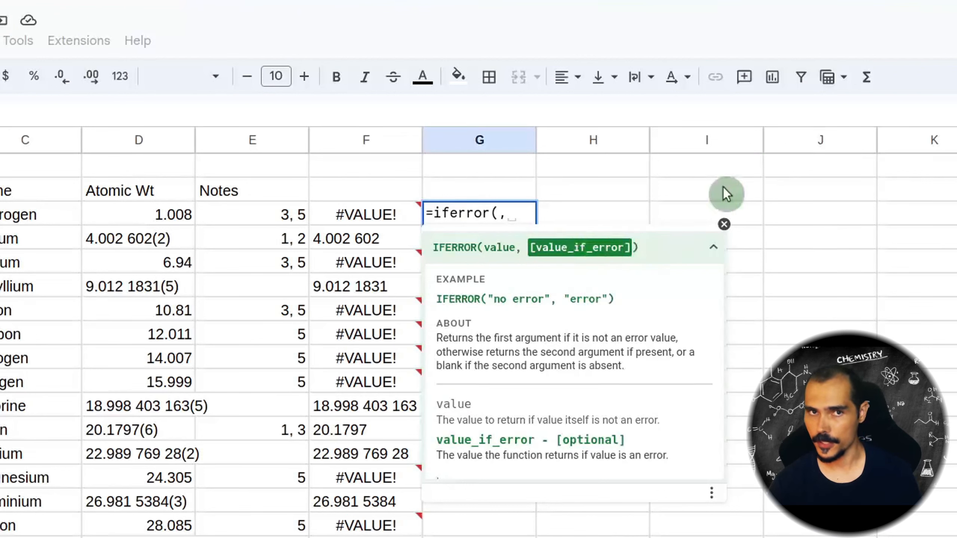
type("D")
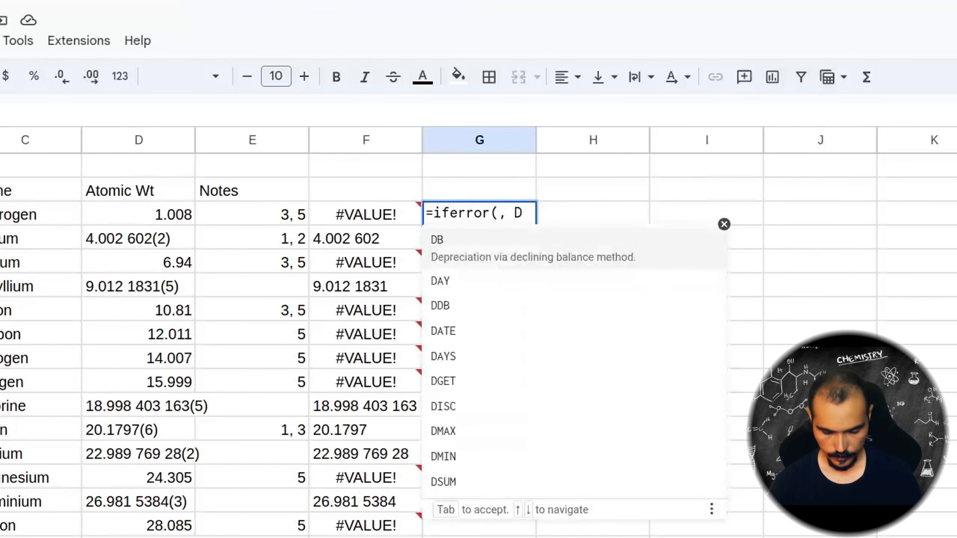
type("3")
Step: Copy the MID expression from F3 into the empty value argument of G3's IFERROR formula and accept the suggested autofill for column G
left_click(365, 214)
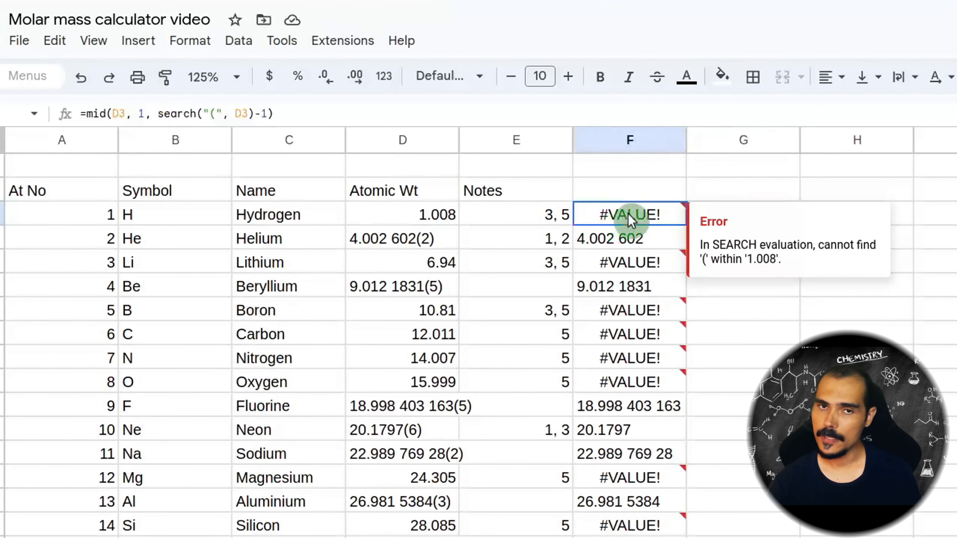
left_click_drag(87, 113, 276, 110)
key("ctrl+c")
key("Escape")
left_click(737, 198)
left_click(742, 214)
key("ctrl+v")
left_click(138, 114)
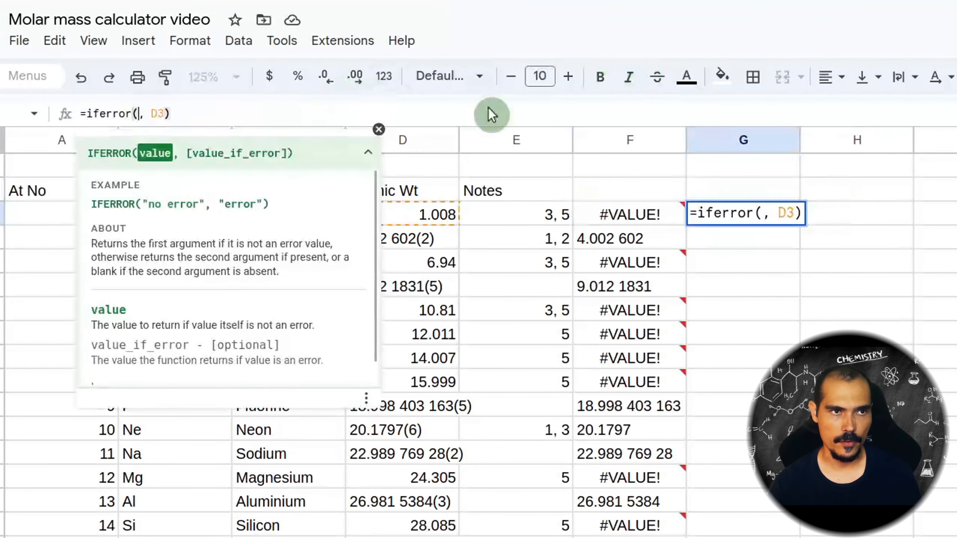
key("ctrl+v")
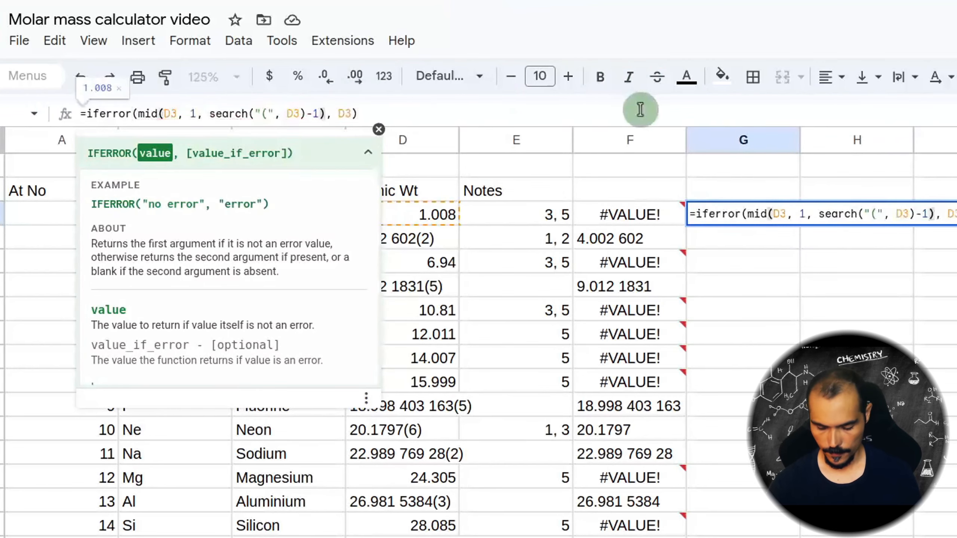
key("Return")
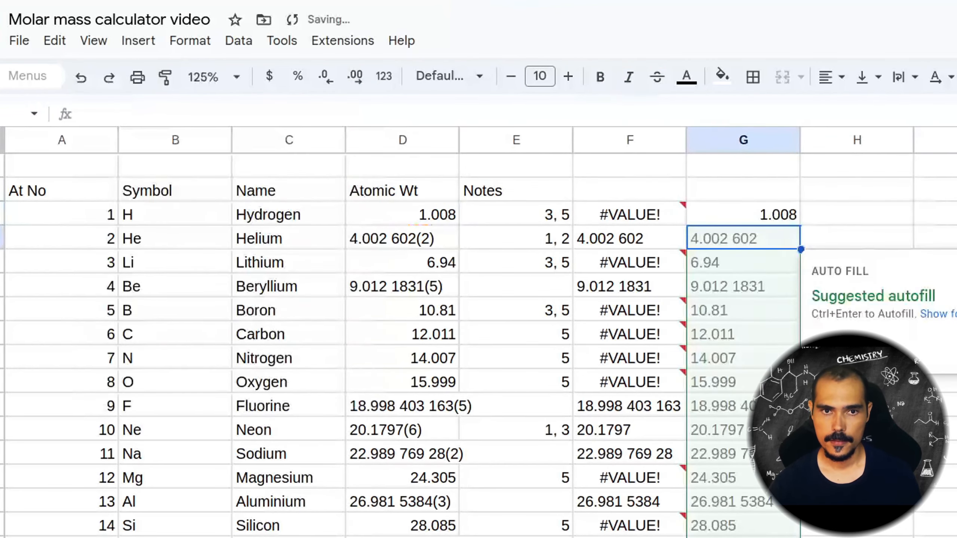
key("ctrl+Return")
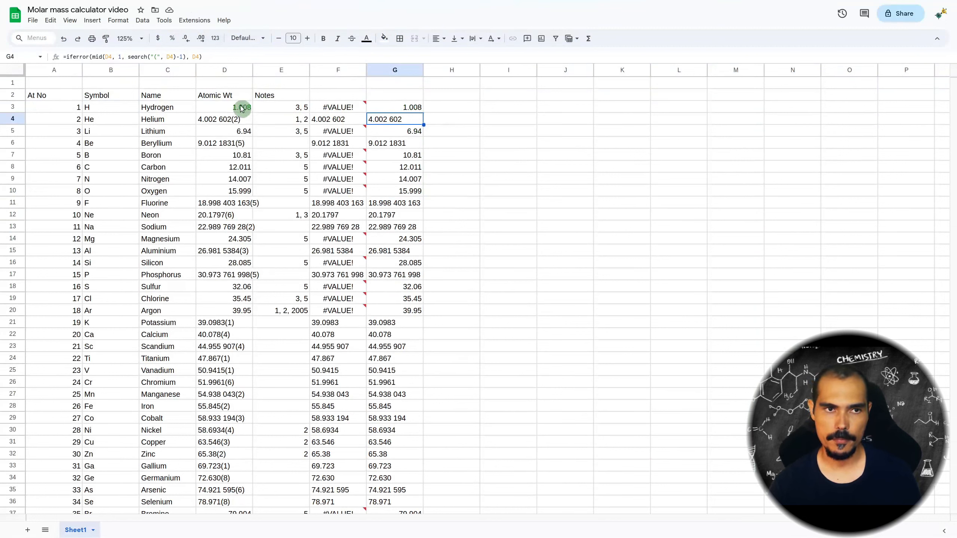
Step: Compare the column G results with the Atomic Wt values through the last element, checking for errors, spaces and square brackets
left_click(412, 109)
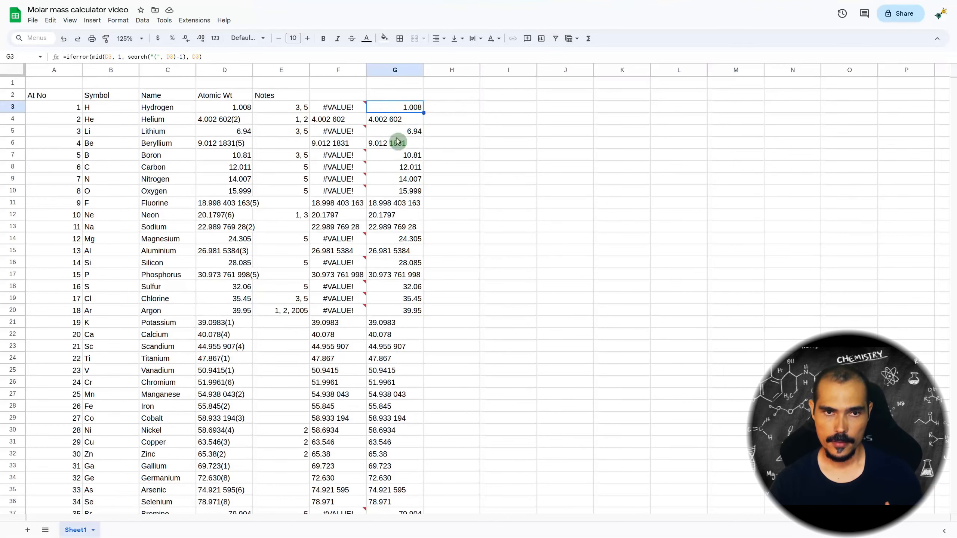
scroll(393, 161, "down", 5)
scroll(393, 161, "down", 15)
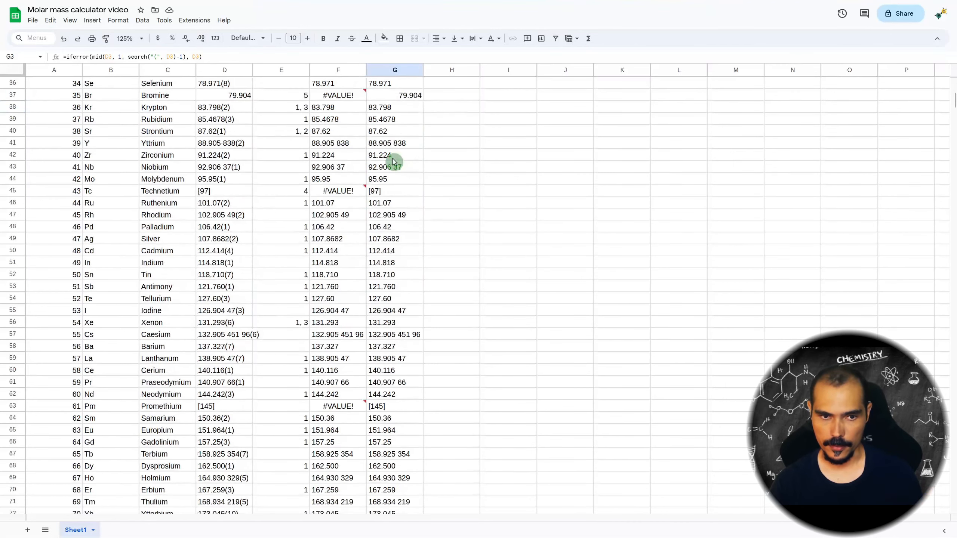
scroll(394, 161, "down", 13)
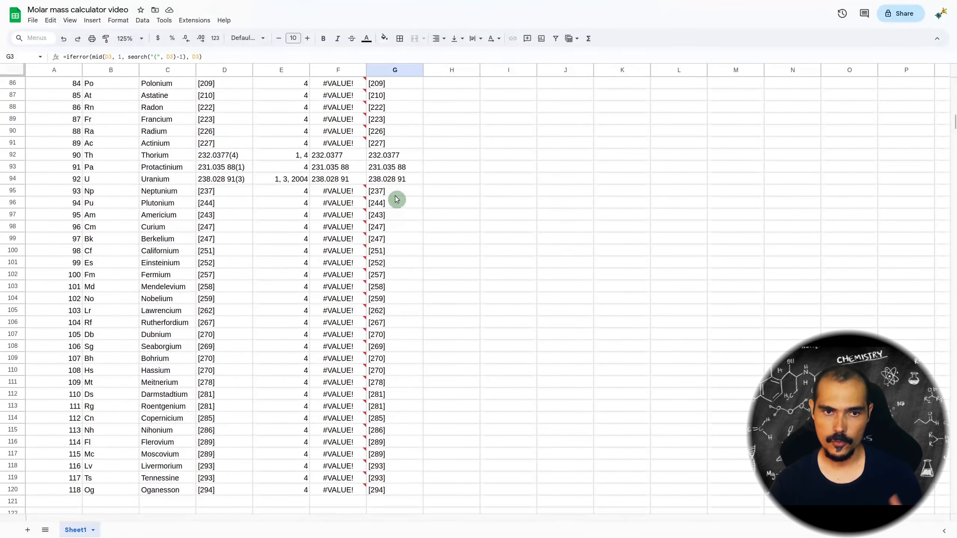
scroll(397, 235, "up", 20)
scroll(399, 235, "up", 13)
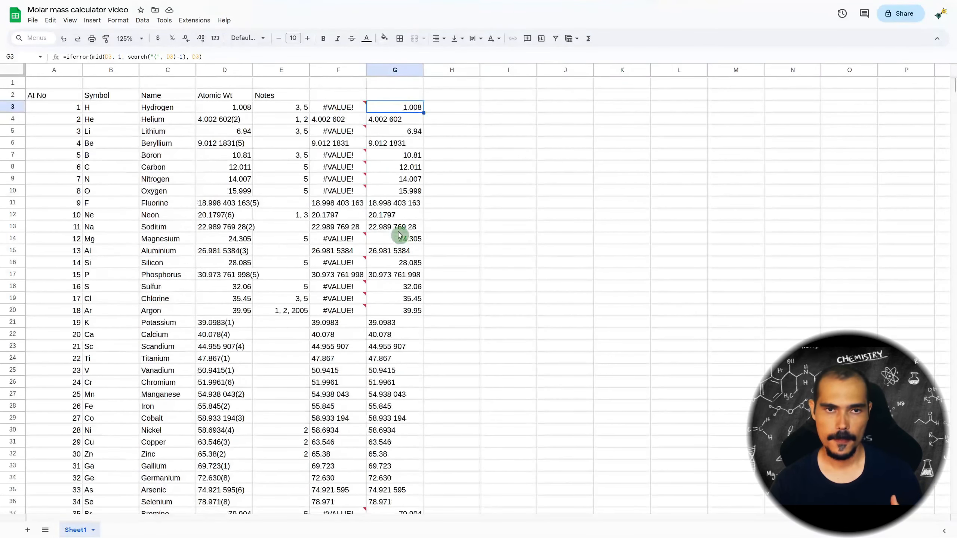
Step: Start a SUBSTITUTE formula in cell H3
left_click(451, 113)
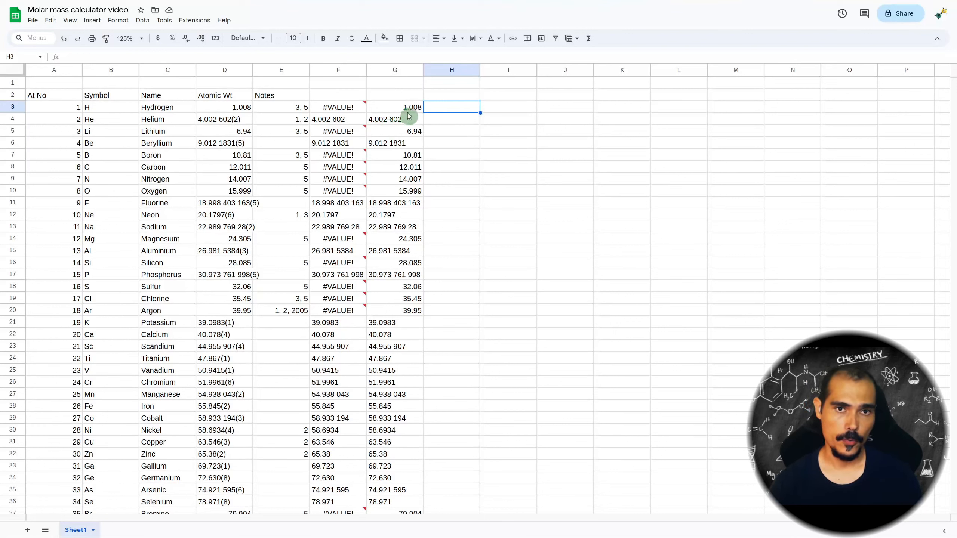
type("=sus")
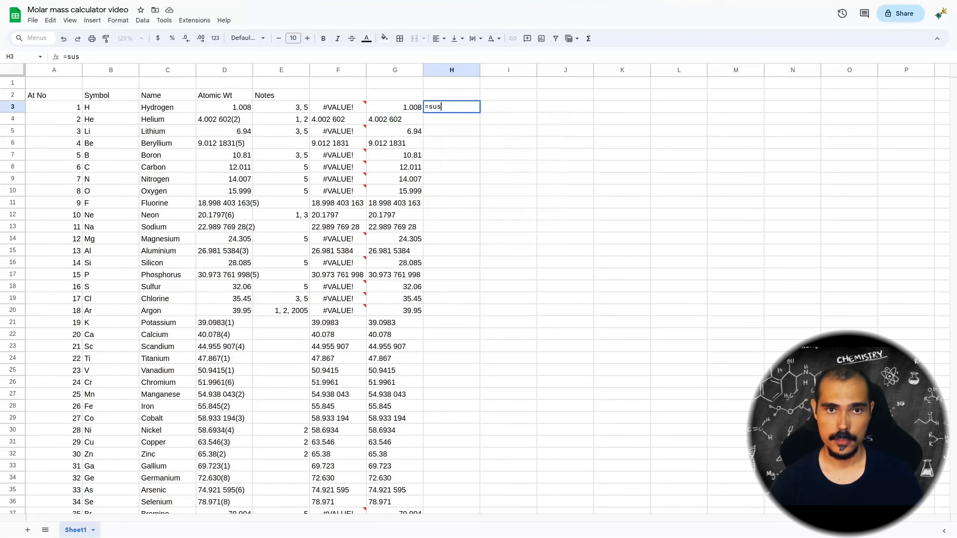
type("b")
key("BackSpace")
key("BackSpace")
type("bs")
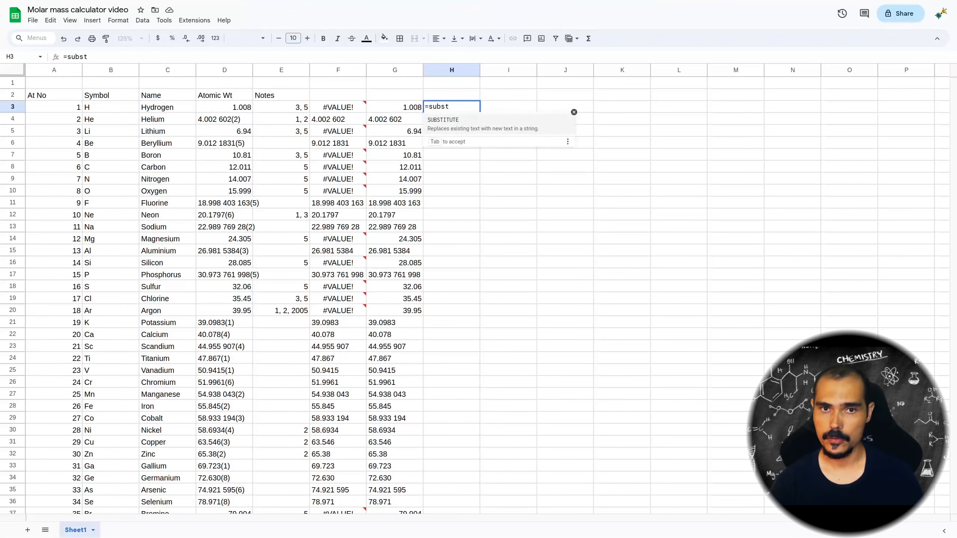
type("t")
key("Tab")
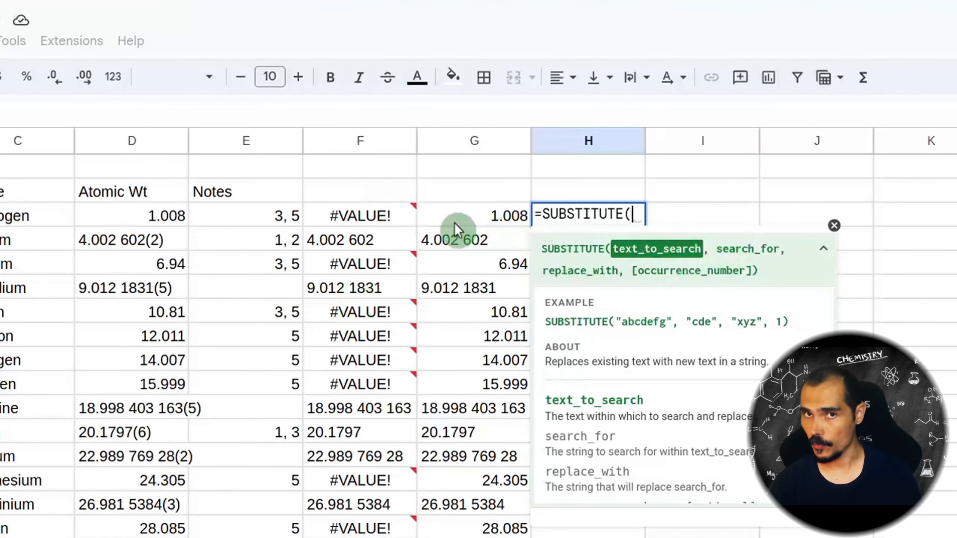
Step: Complete the H3 formula with an empty text_to_search argument, " " as the search string and "" as the replacement
type(",")
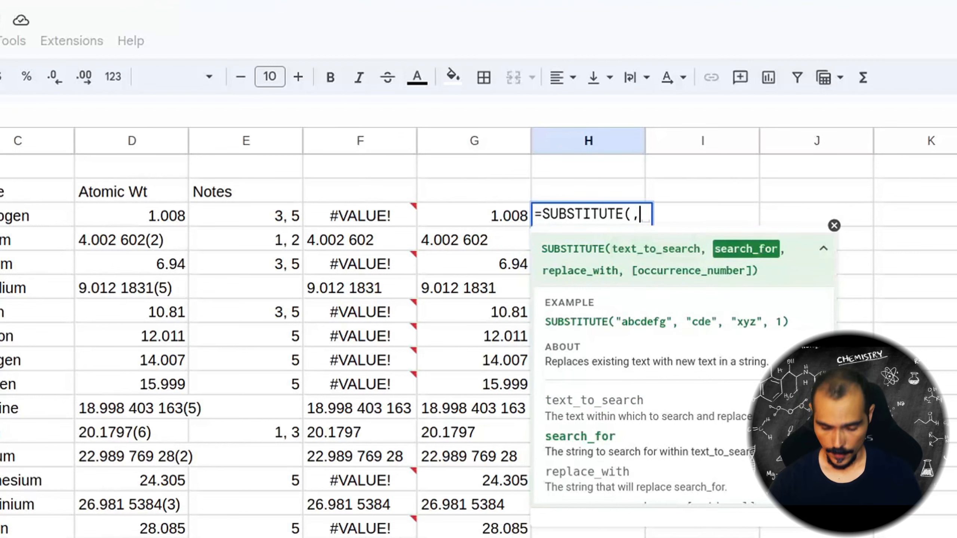
type(" \" ")
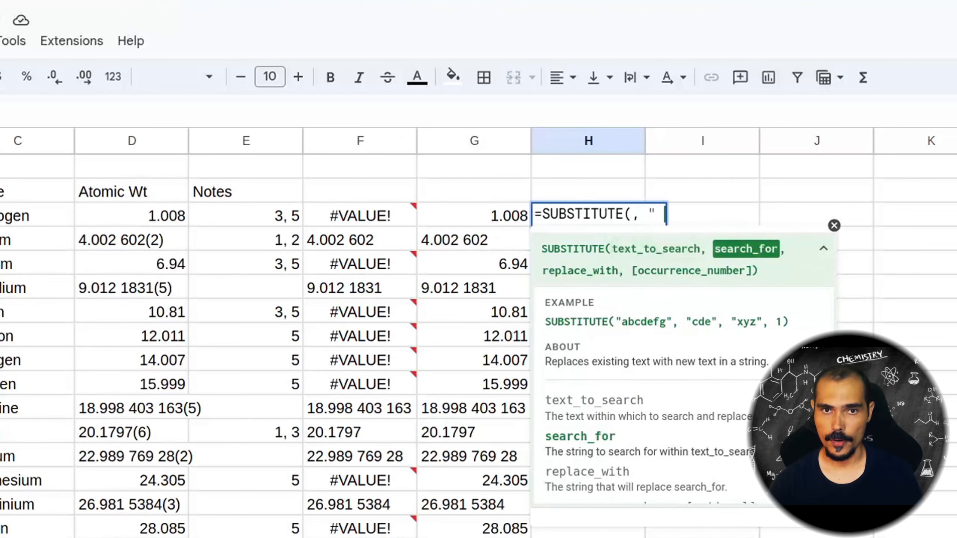
type("\", ")
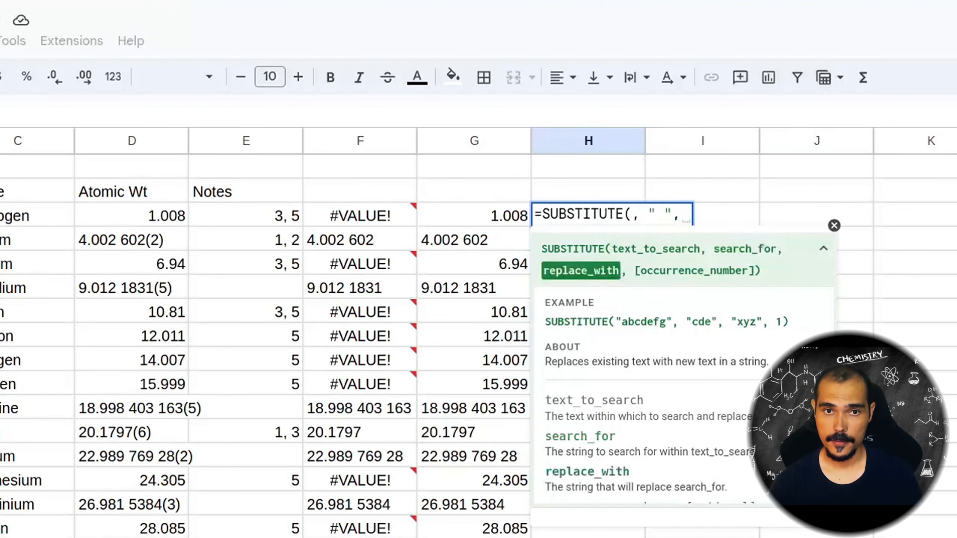
type("\"\"")
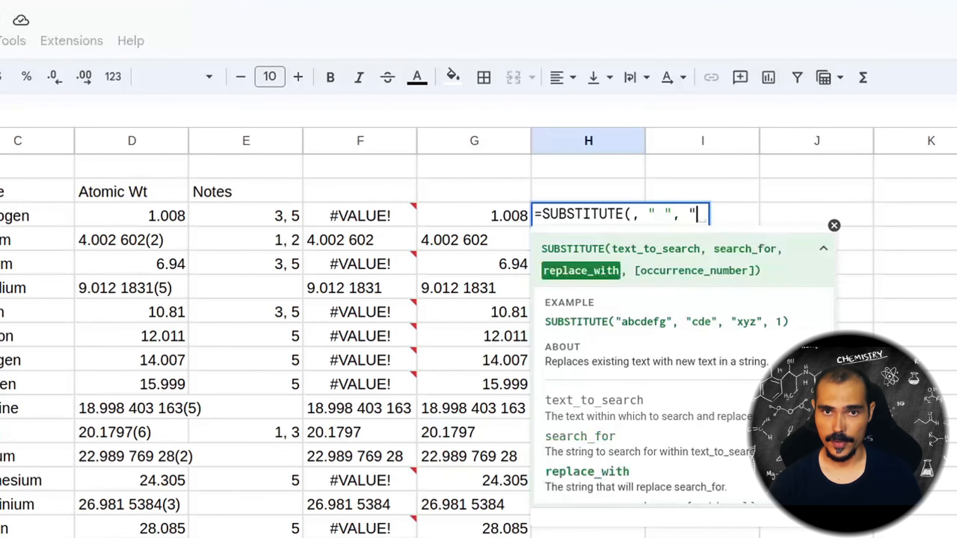
type(")")
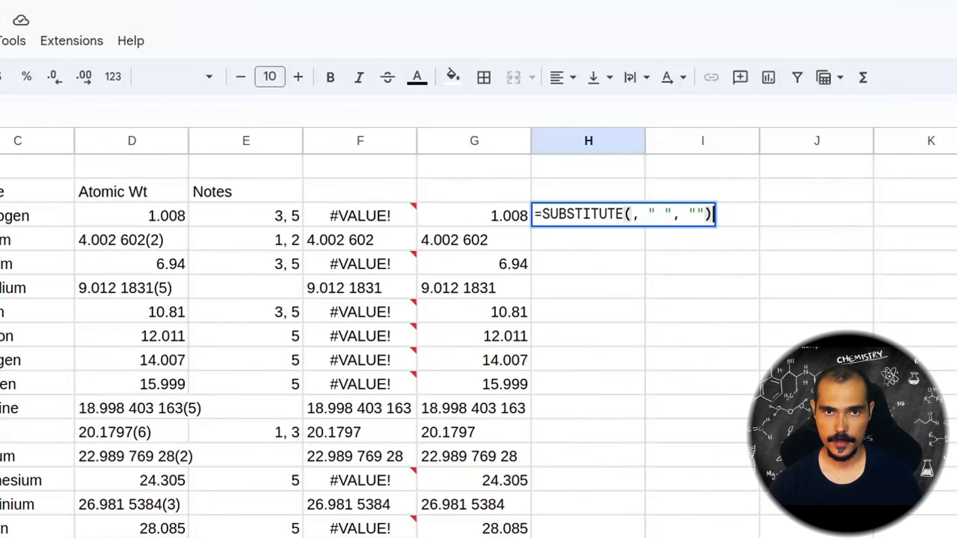
key("Return")
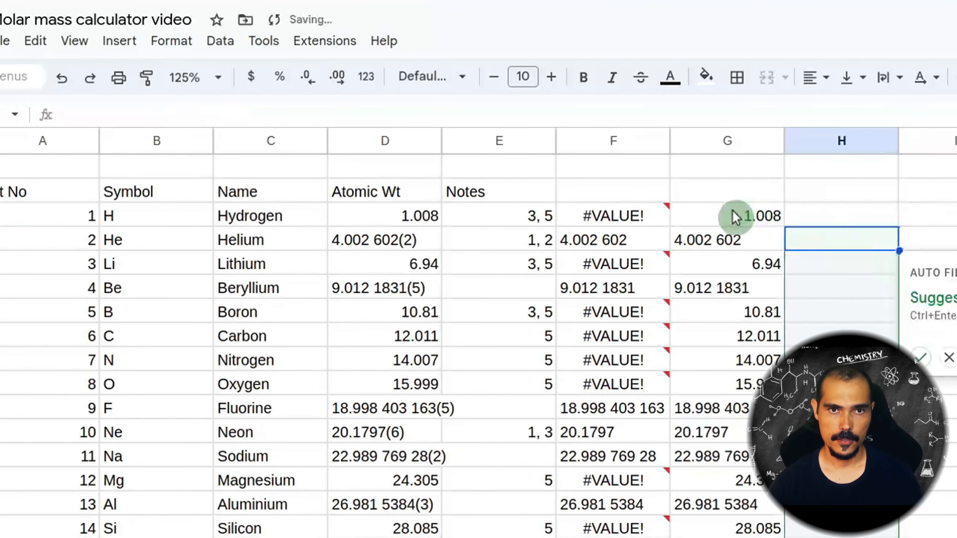
Step: Copy the IFERROR expression from G3 into the empty text_to_search argument of H3's SUBSTITUTE formula
left_click(732, 215)
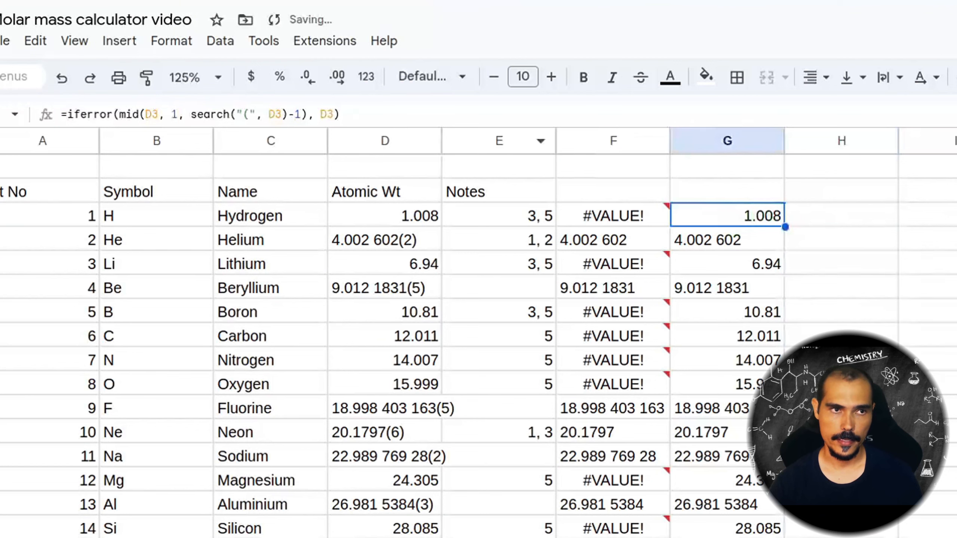
left_click(67, 114)
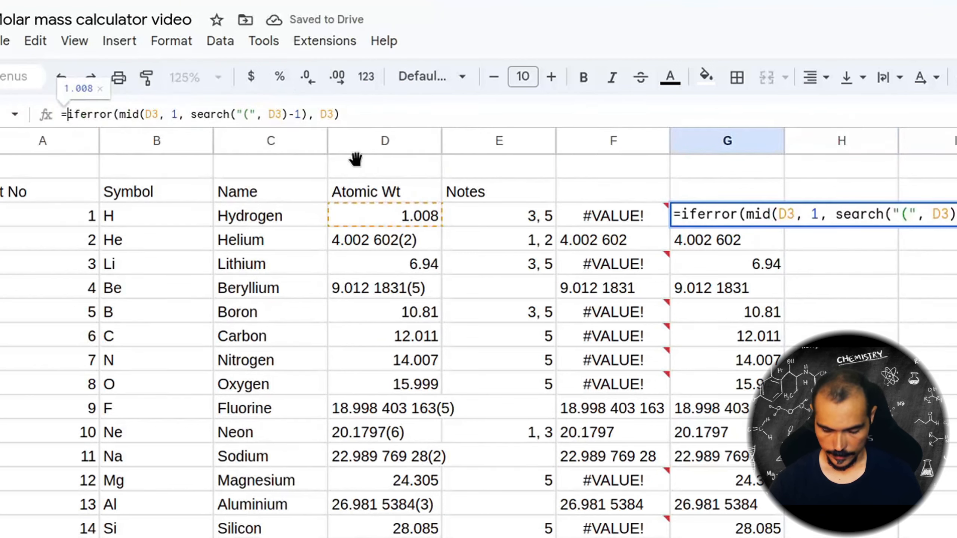
key("ctrl+a")
key("Escape")
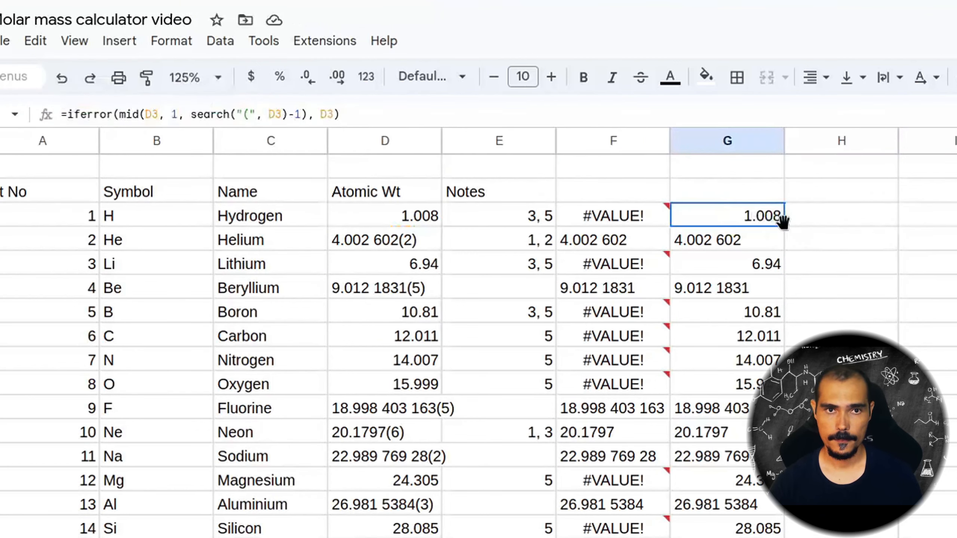
left_click(816, 224)
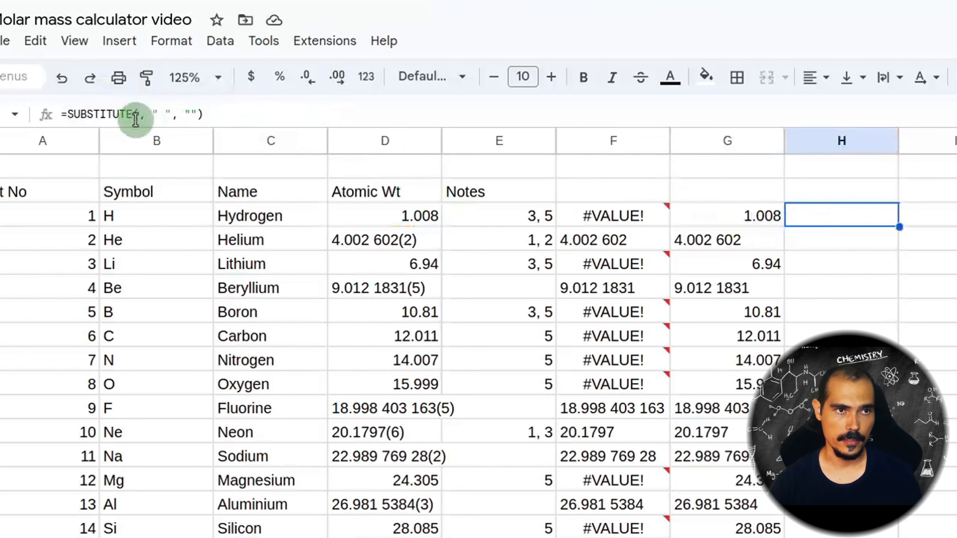
left_click(136, 115)
key("ctrl+v")
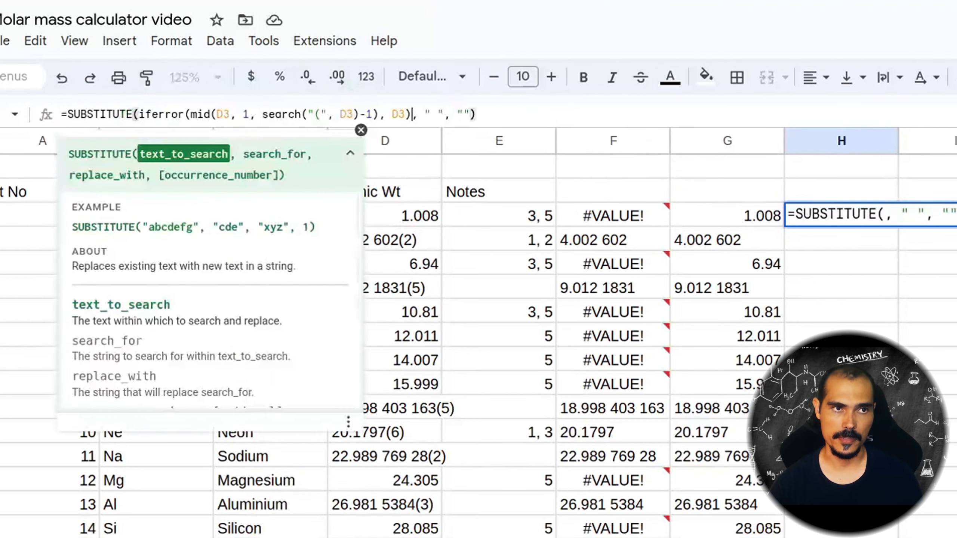
key("Return")
Step: Fill the H3 SUBSTITUTE formula down column H alongside the element list
left_click(895, 224)
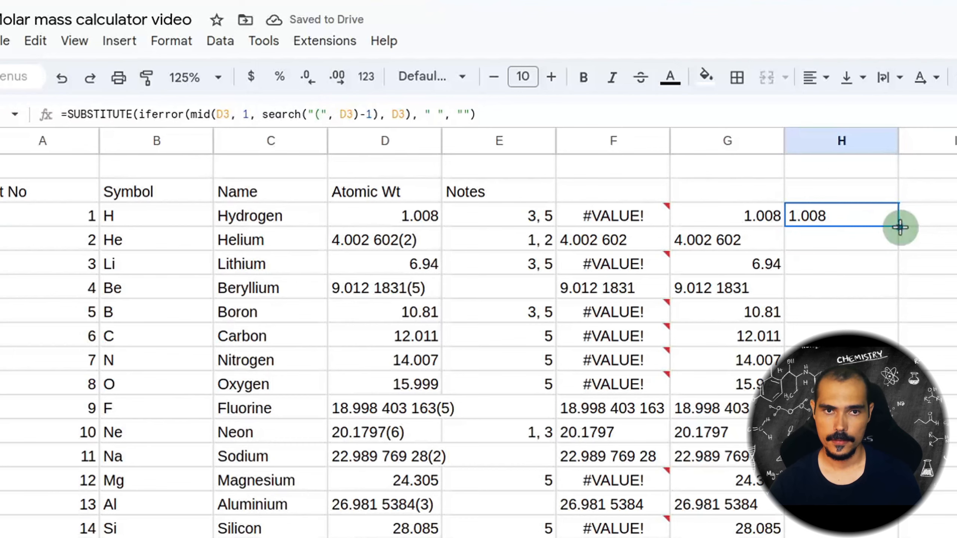
left_click_drag(899, 226, 910, 533)
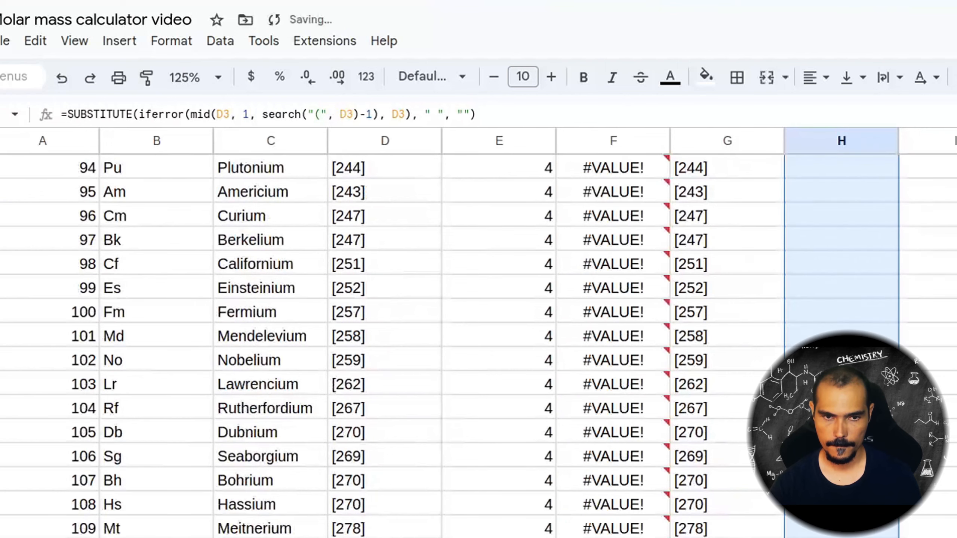
scroll(478, 339, "up", 20)
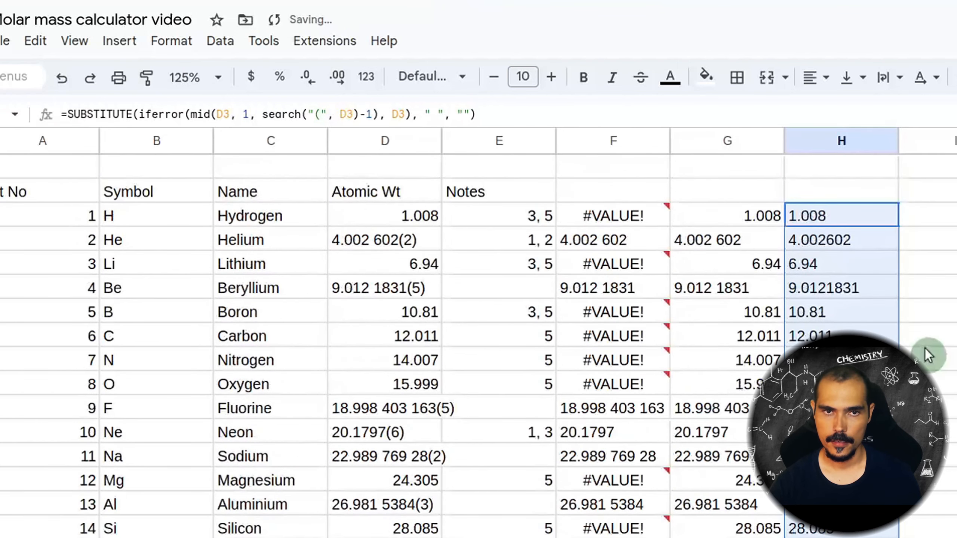
Step: Examine the column H values down the element list for remaining spaces, text-formatted numbers and square brackets
left_click(876, 215)
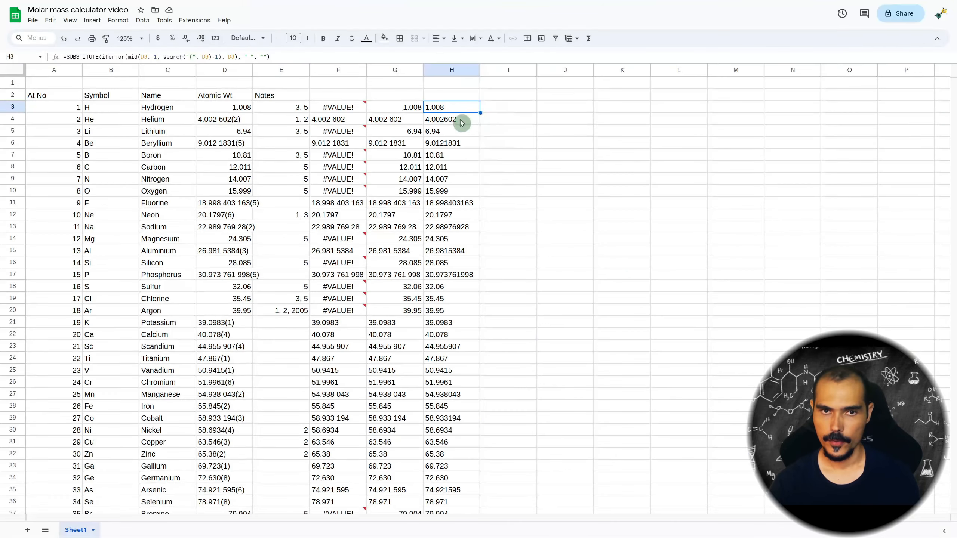
scroll(843, 241, "down", 2)
scroll(453, 120, "down", 20)
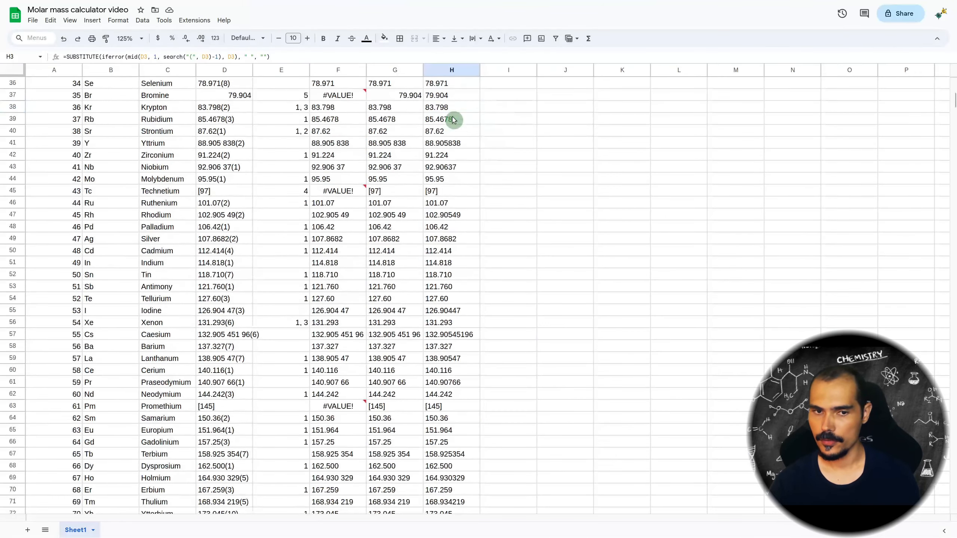
scroll(462, 133, "up", 15)
scroll(462, 132, "up", 7)
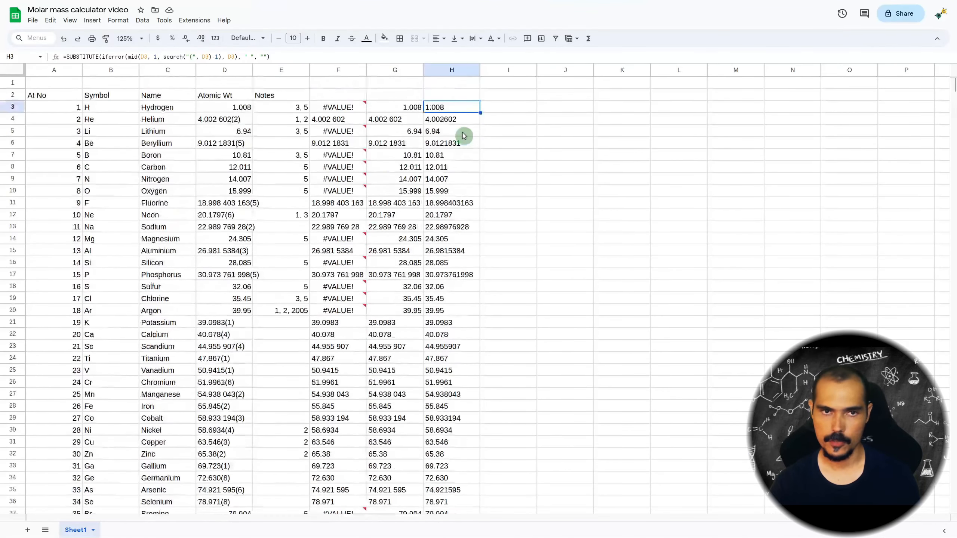
scroll(471, 175, "down", 17)
scroll(470, 176, "down", 12)
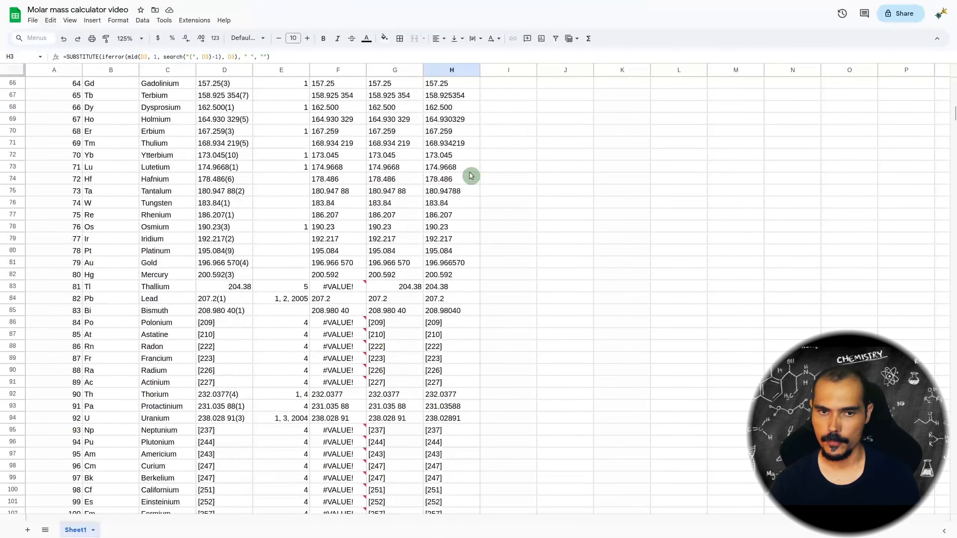
scroll(471, 175, "up", 5)
scroll(471, 175, "down", 3)
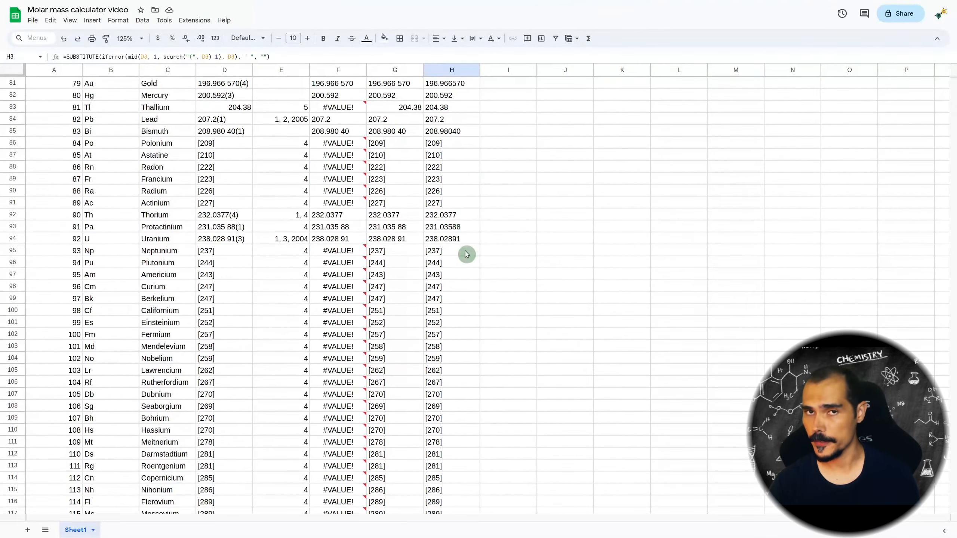
Step: Start a MID formula in I86 beside Polonium, with H86 as the string and 2 as the starting position
scroll(463, 283, "up", 20)
scroll(475, 324, "down", 20)
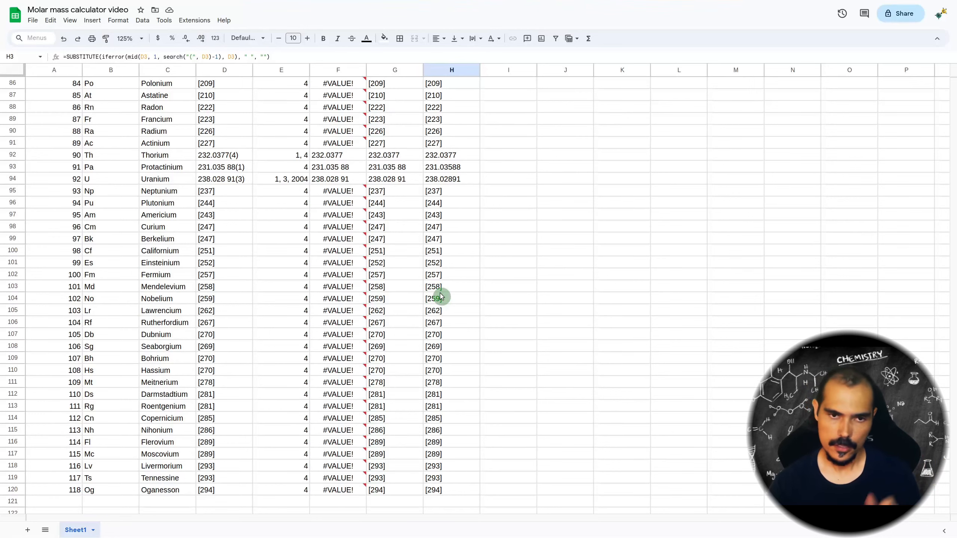
scroll(439, 290, "up", 13)
scroll(471, 279, "down", 8)
left_click(499, 264)
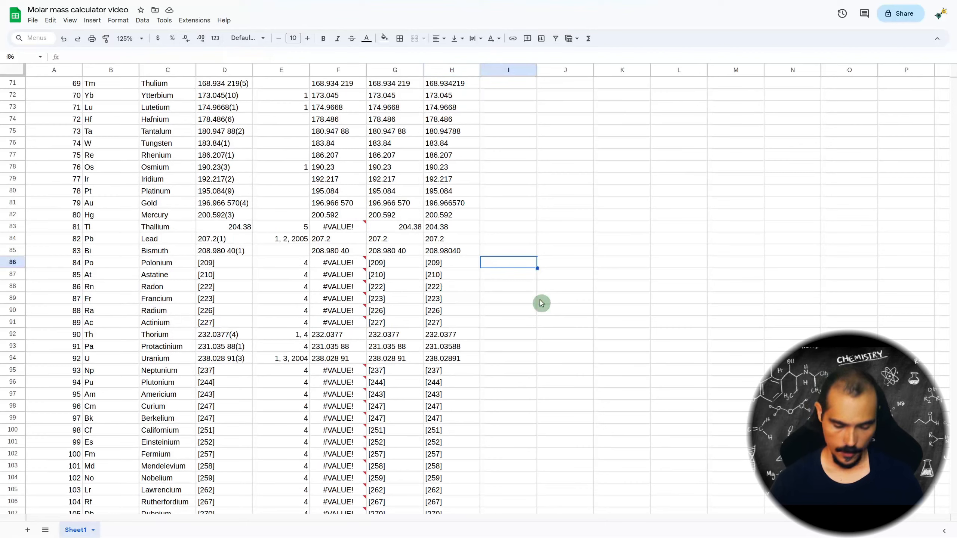
type("=mid")
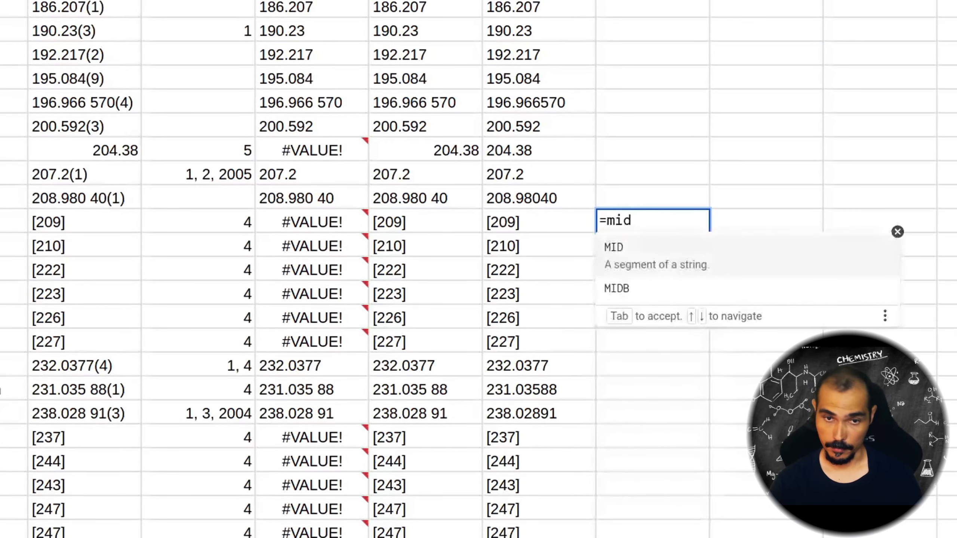
type("(")
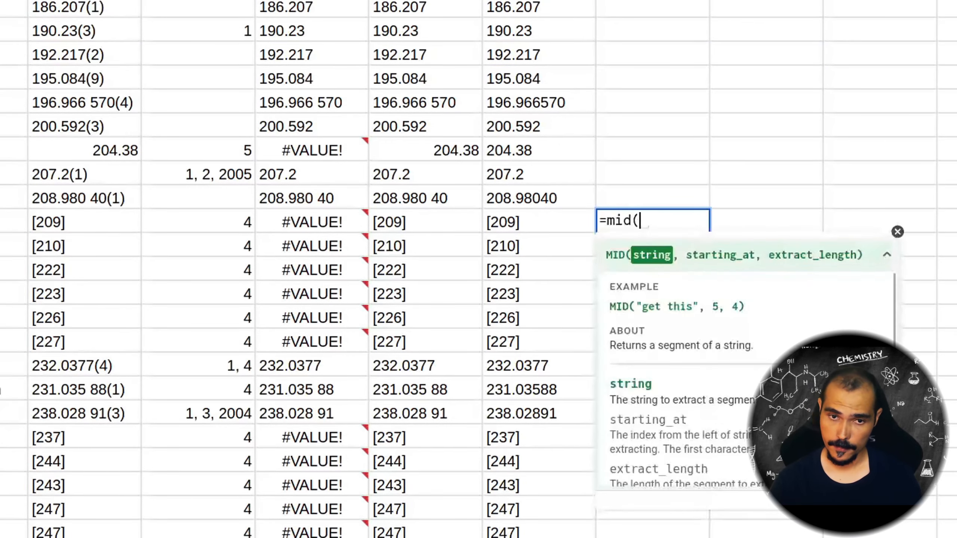
left_click(563, 227)
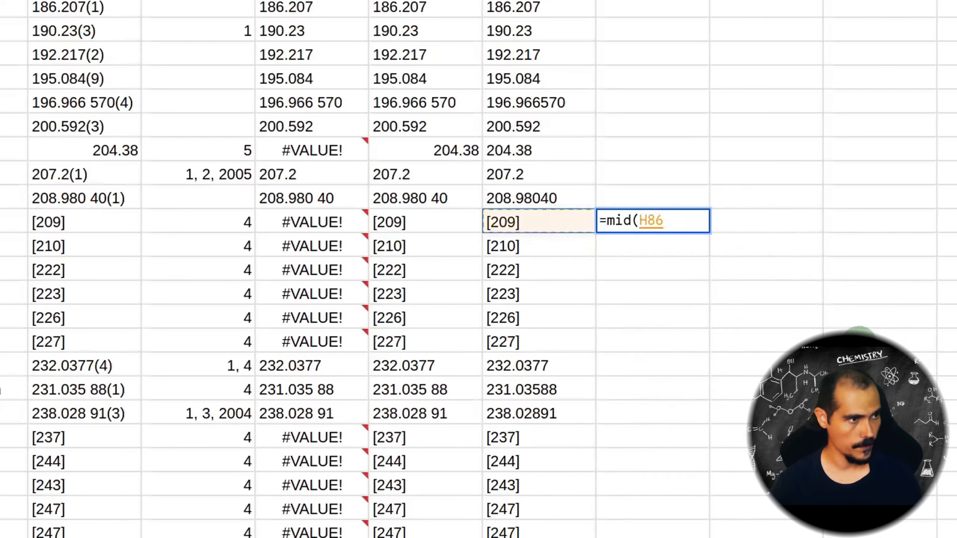
type(", ")
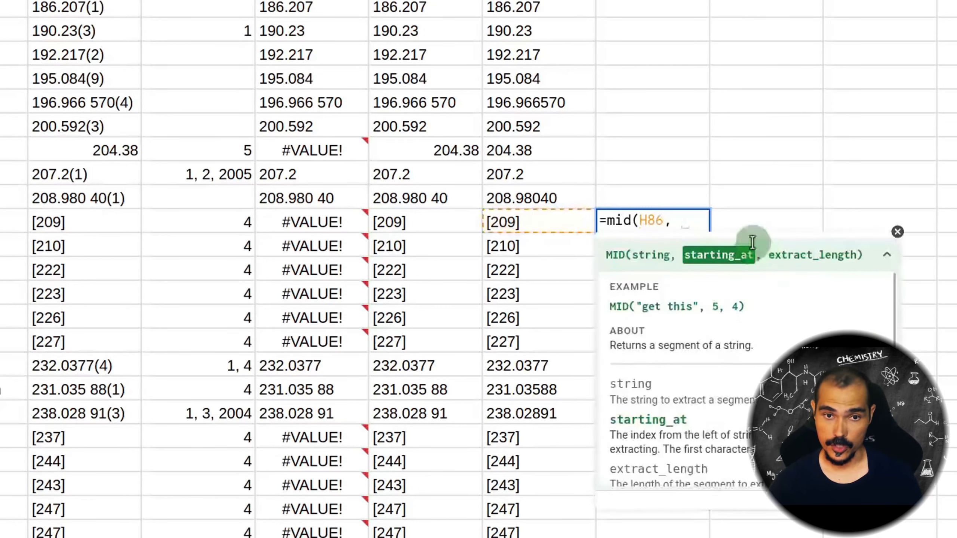
type("2")
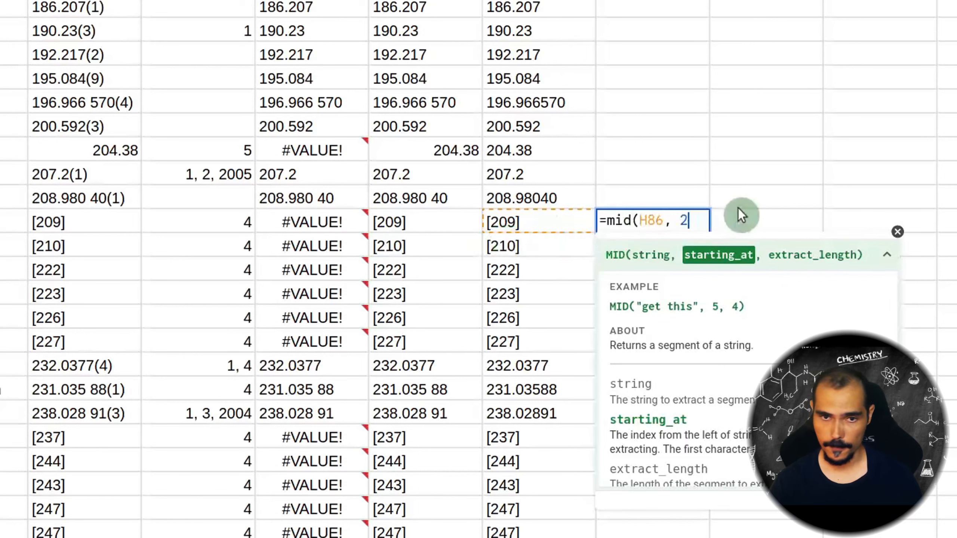
Step: Complete the I86 MID formula with search("]",H86)-2 as the extract length and fill it down column I
type(", search(")
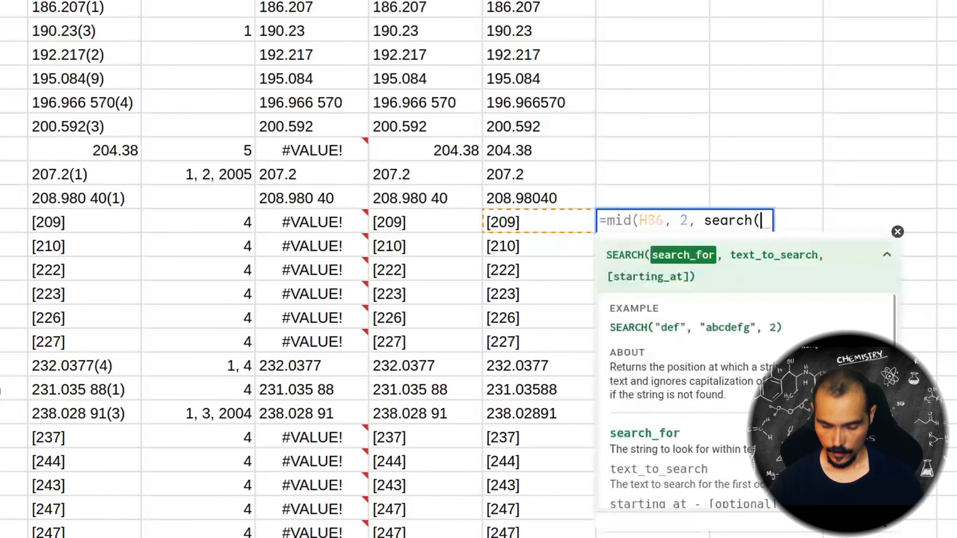
type("\"]\",")
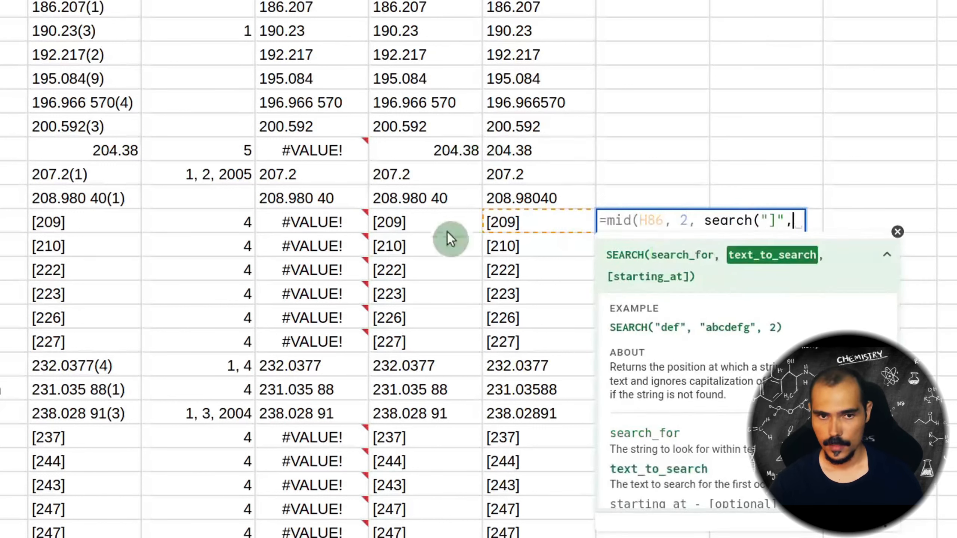
left_click(529, 224)
type(")")
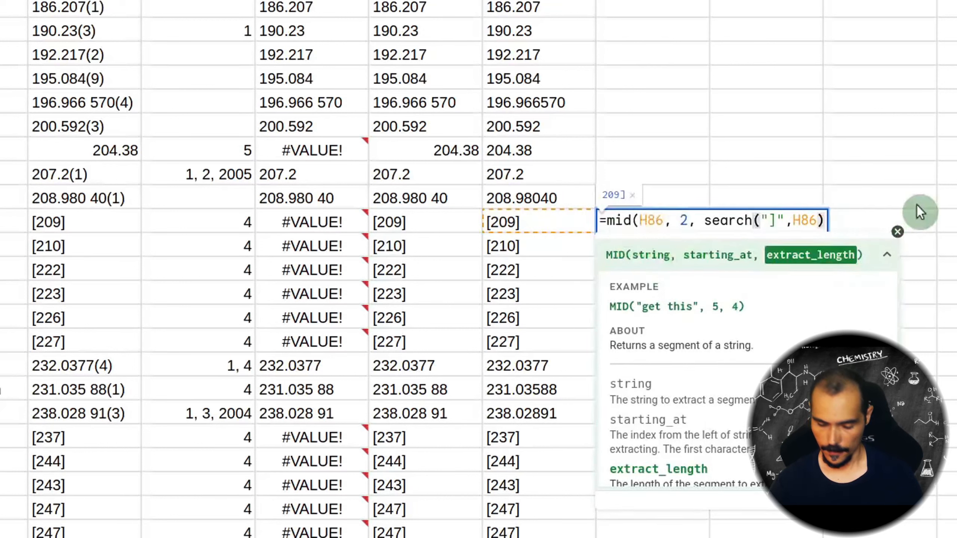
type("-2")
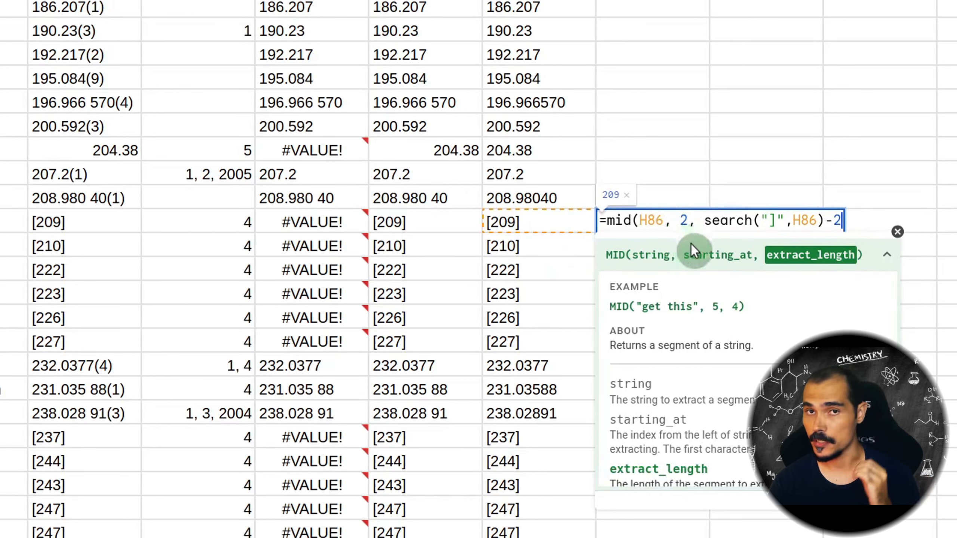
type(")")
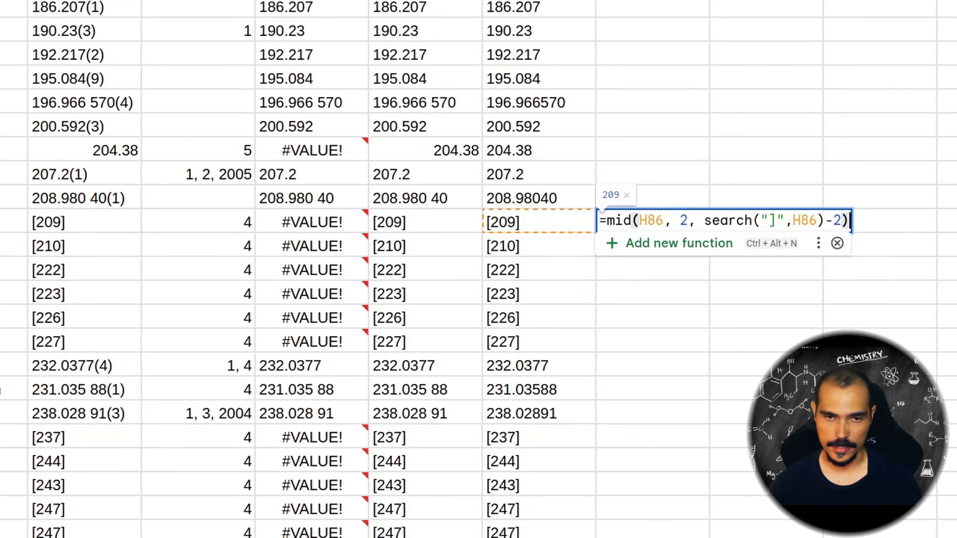
key("Return")
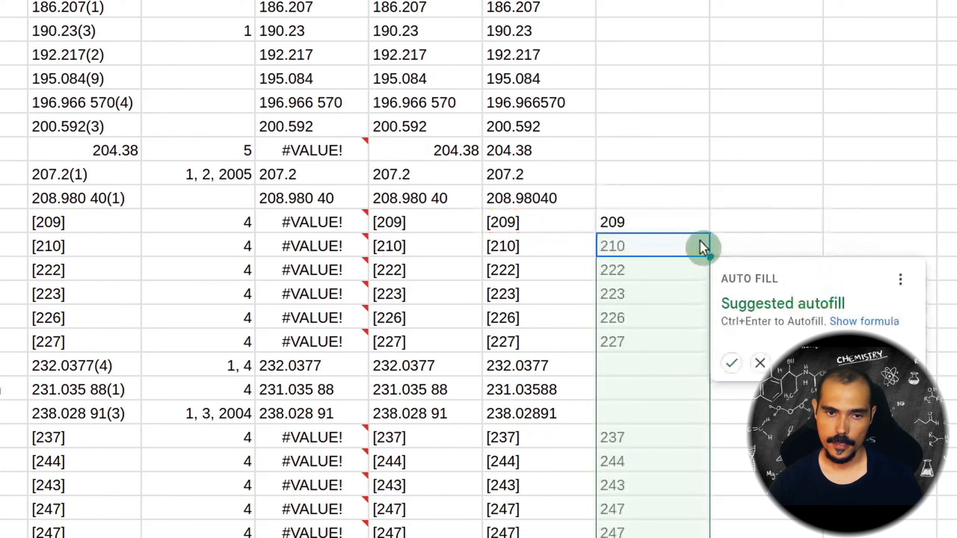
left_click(631, 225)
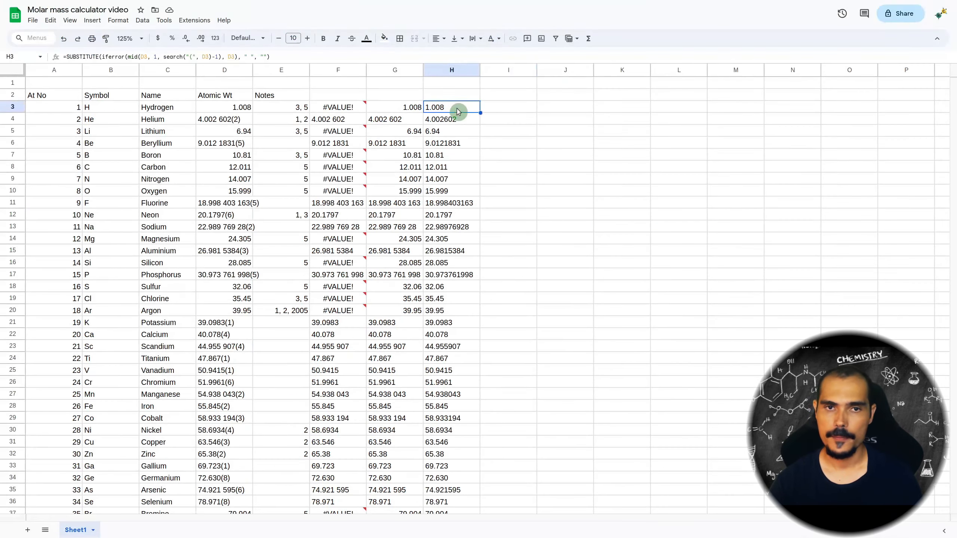
Step: Build an IFERROR formula in J3 with an empty value argument and H3's SUBSTITUTE expression as value_if_error
left_click(274, 59)
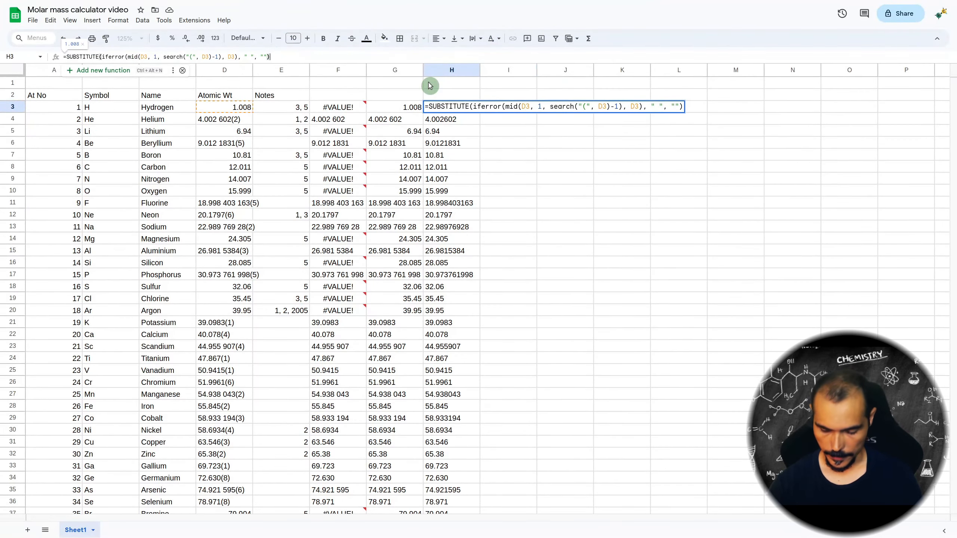
key("ctrl+a")
key("ctrl+c")
type("=ife")
type("rror(")
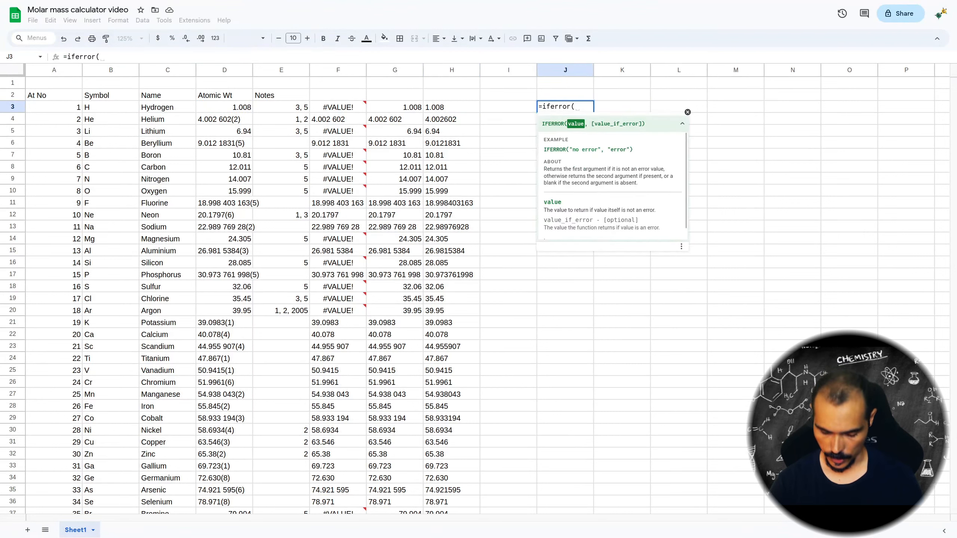
type(",")
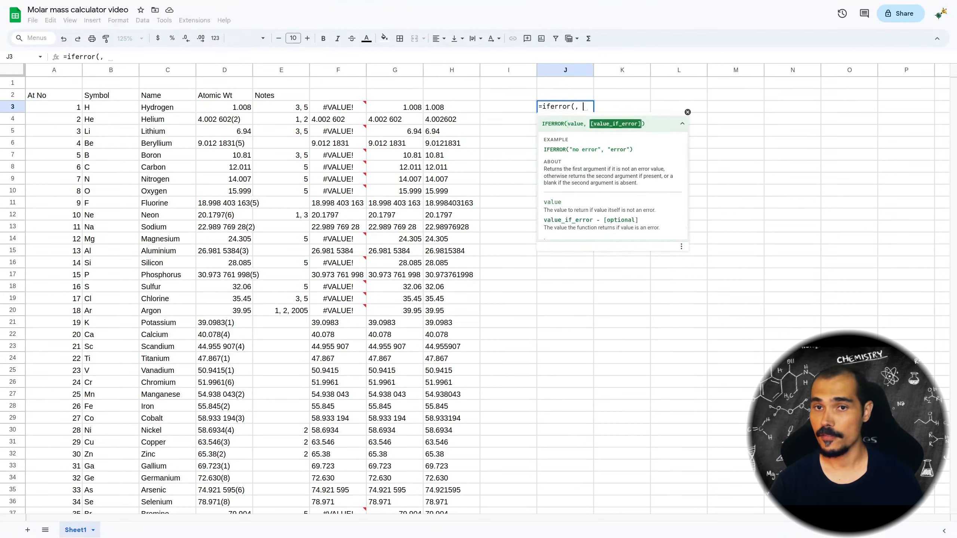
key("ctrl+v")
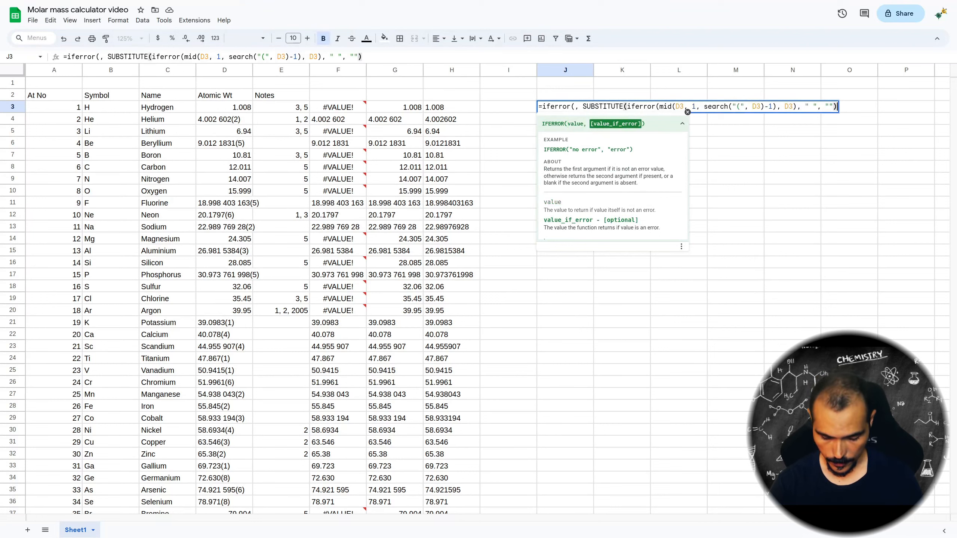
type(")")
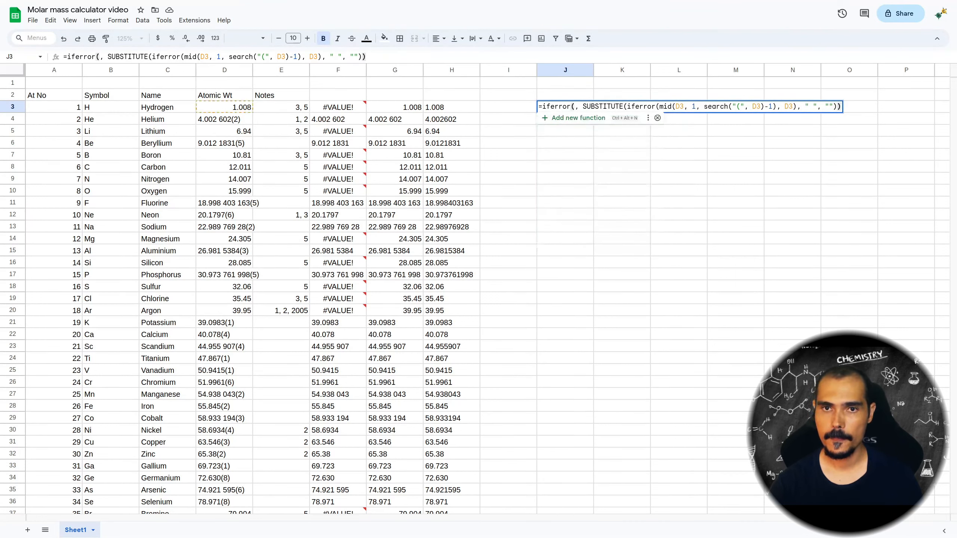
key("Return")
key("Up")
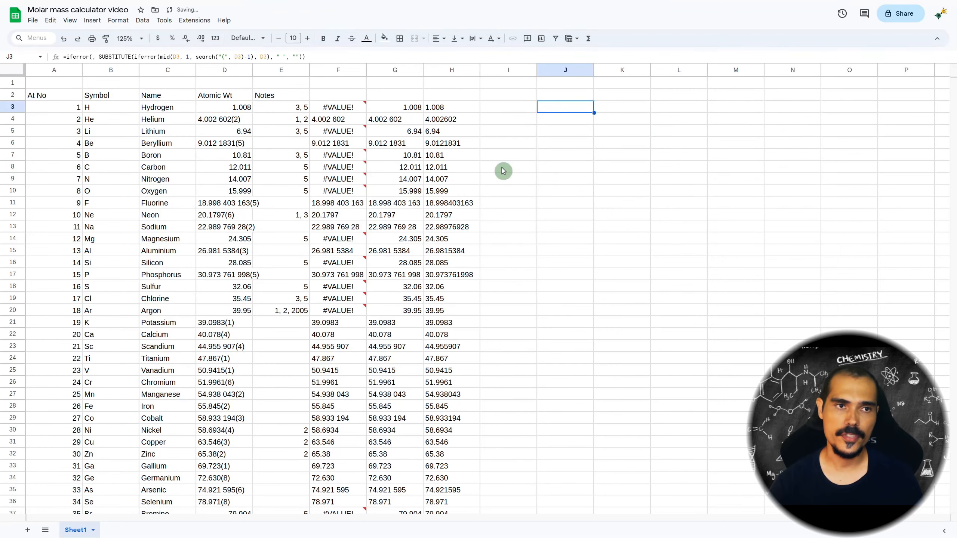
Step: Copy the MID expression from I86 into the empty value argument of J3's IFERROR formula
scroll(355, 310, "down", 15)
scroll(355, 310, "down", 13)
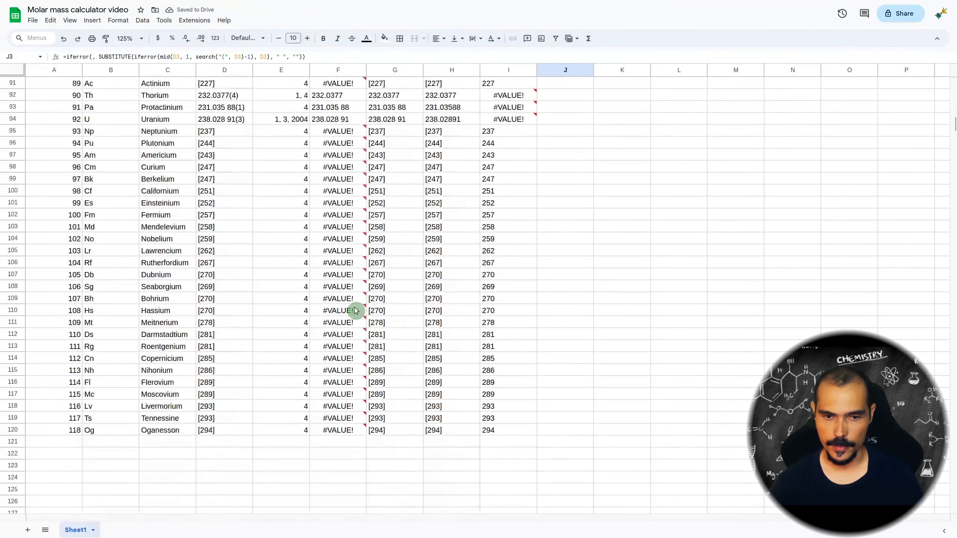
scroll(356, 310, "up", 8)
left_click(514, 325)
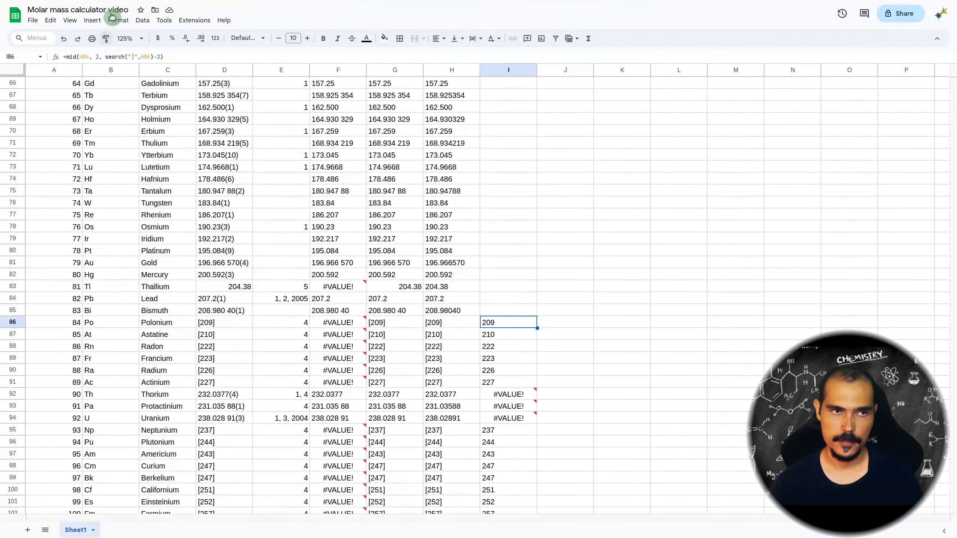
left_click(68, 57)
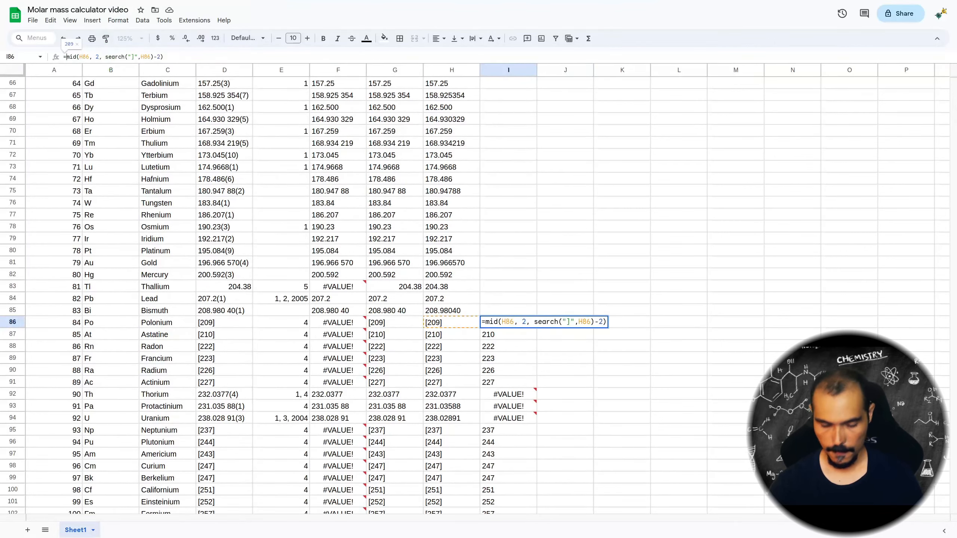
key("Escape")
scroll(570, 224, "up", 20)
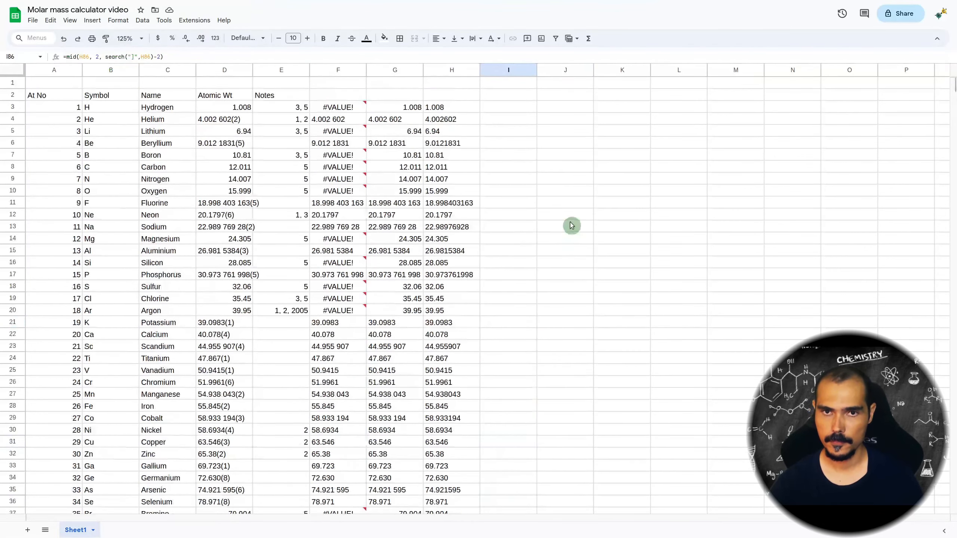
left_click(565, 107)
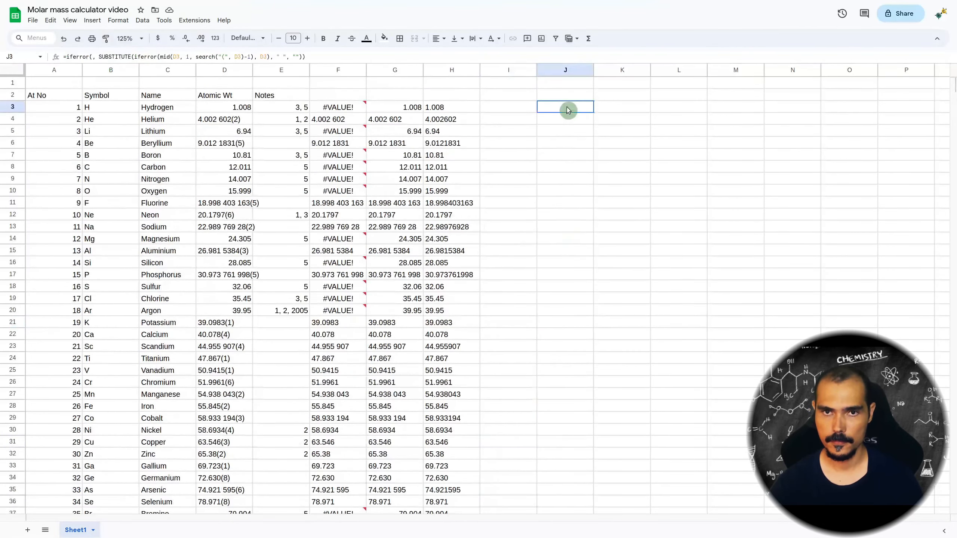
left_click(96, 56)
key("ctrl+v")
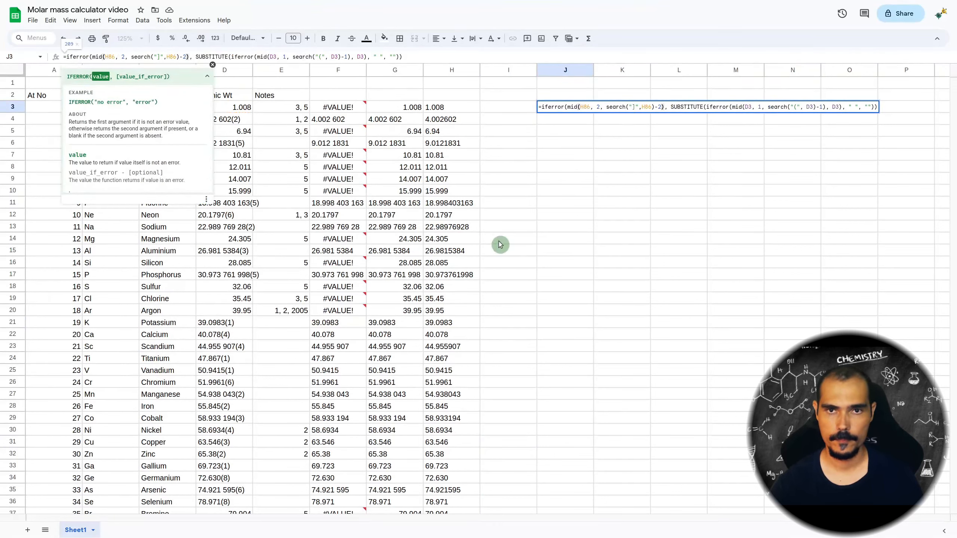
key("Return")
left_click(562, 110)
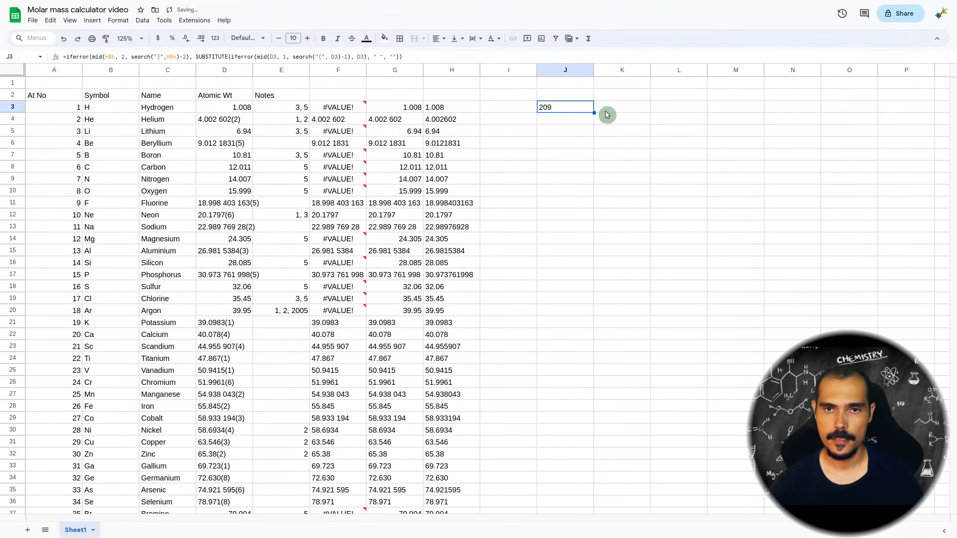
Step: Replace the H86 string reference in J3's first MID function with D3
left_click(107, 57)
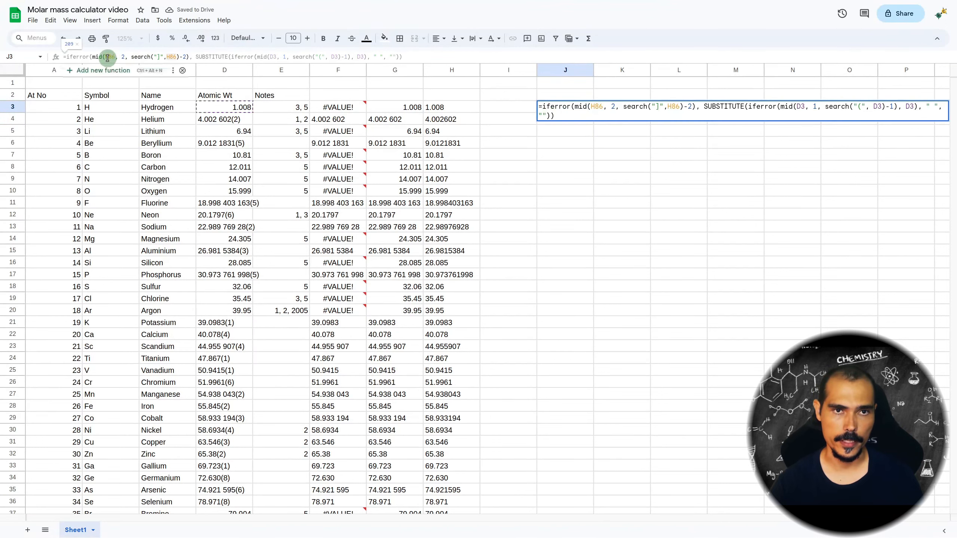
double_click(108, 57)
key("BackSpace")
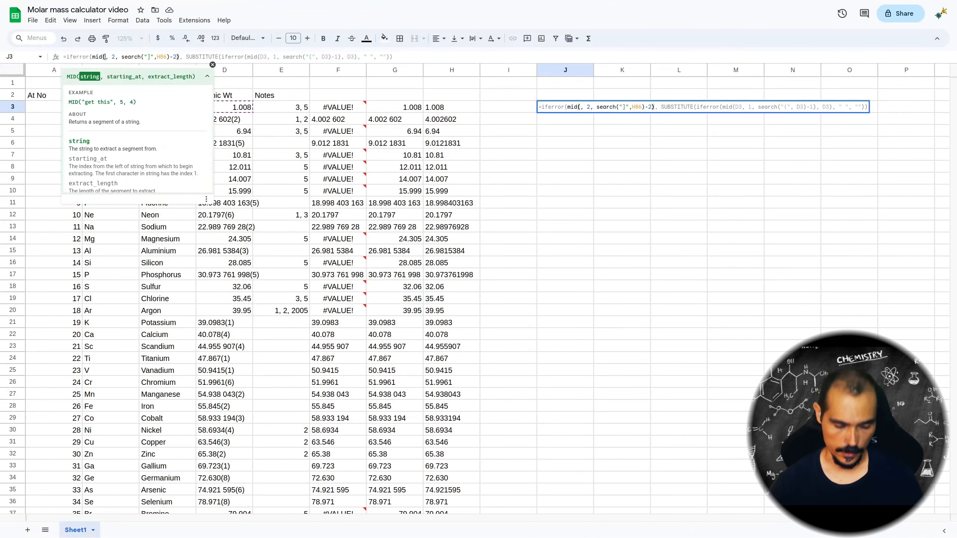
type("d3")
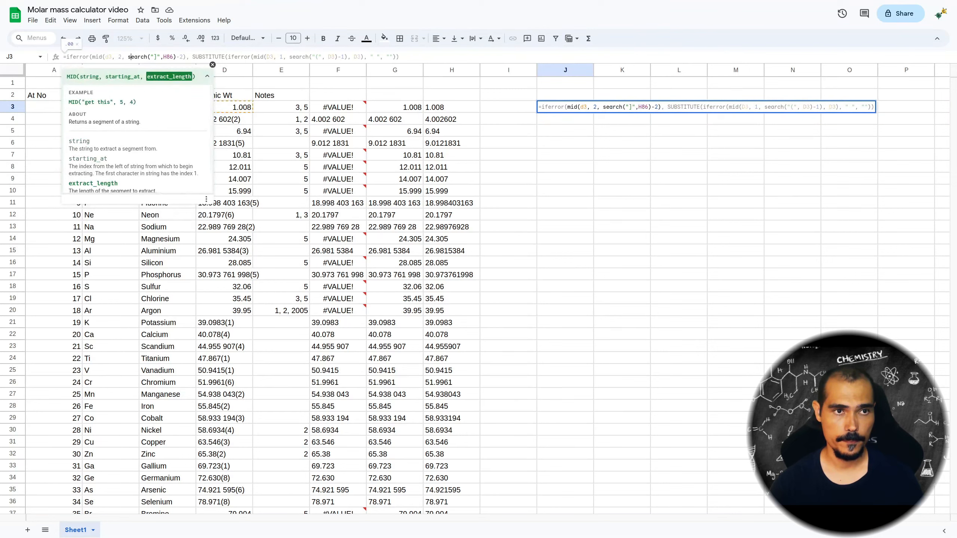
Step: Change the text_to_search reference in J3's "]" SEARCH function from H86 to D3 and commit the formula
key("Right")
key("Right")
key("Right")
key("Right")
key("Right")
key("Delete")
key("Delete")
key("Delete")
type("d4")
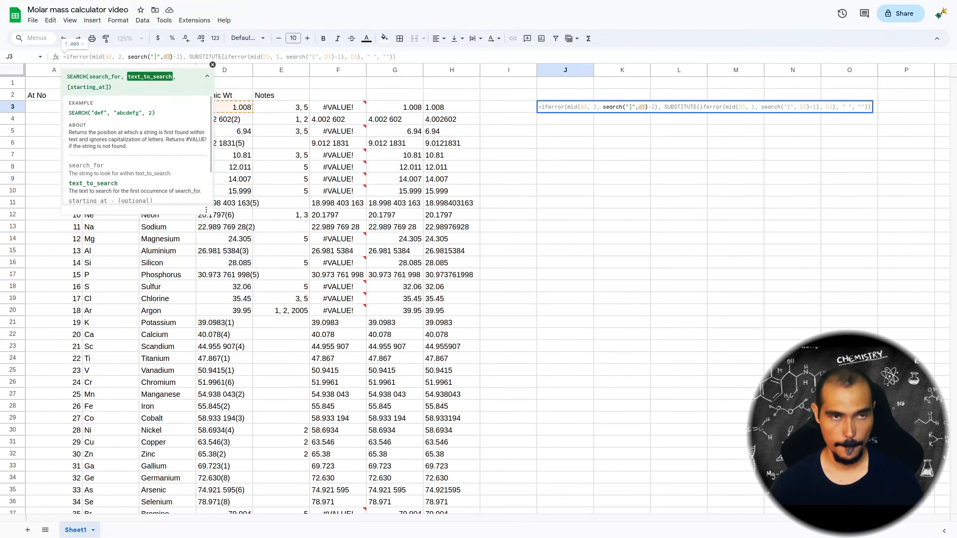
key("Return")
left_click(548, 107)
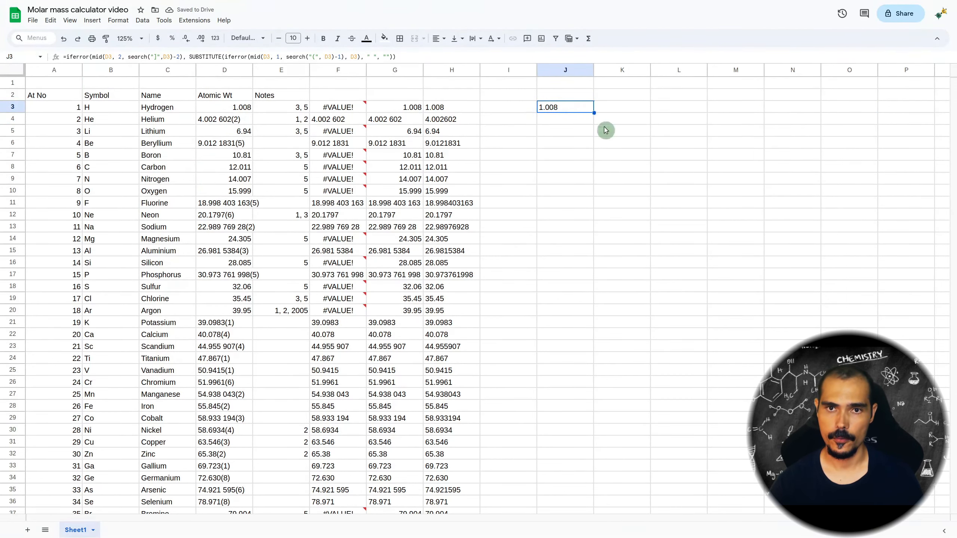
Step: Fill the J3 formula down to J120 and check the cleaned atomic weights along the element list
left_click_drag(593, 113, 557, 316)
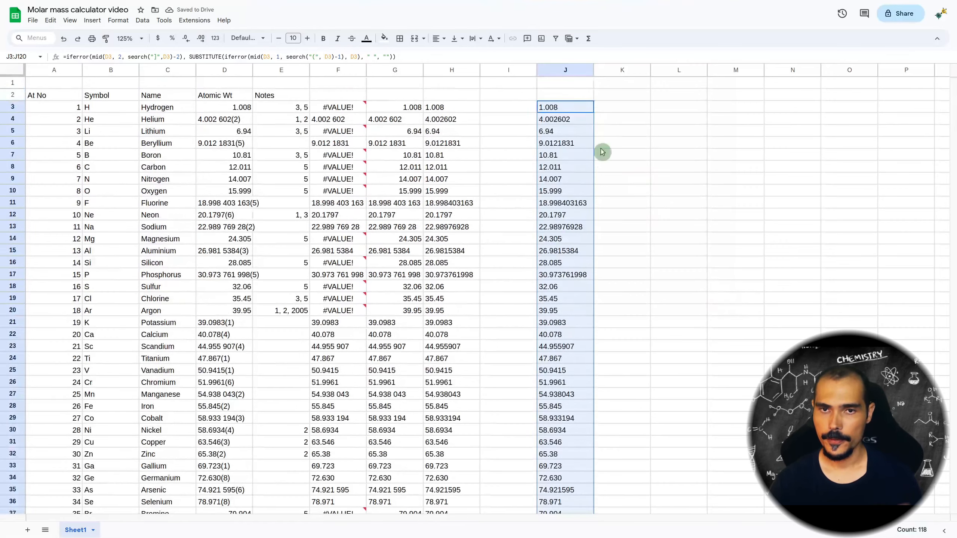
scroll(588, 164, "down", 20)
scroll(589, 166, "up", 20)
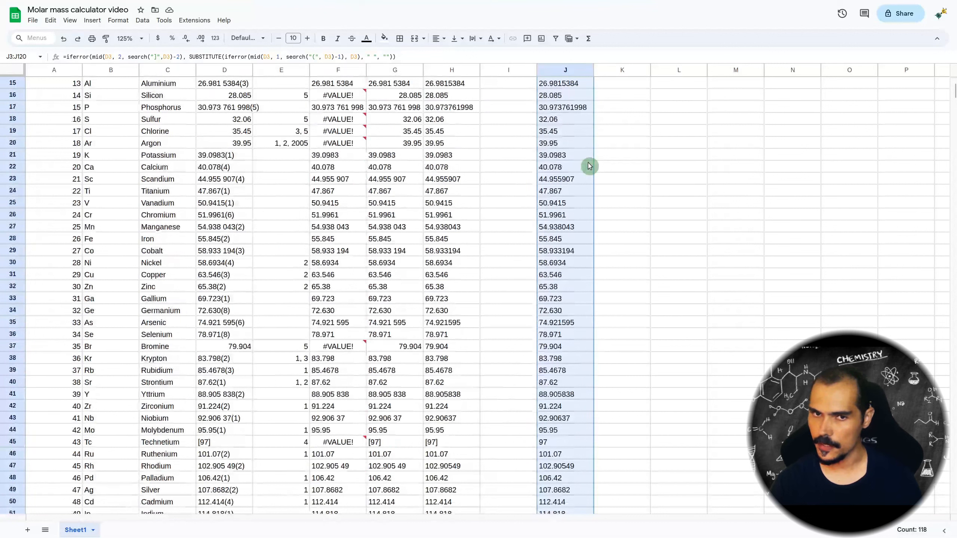
scroll(589, 165, "up", 5)
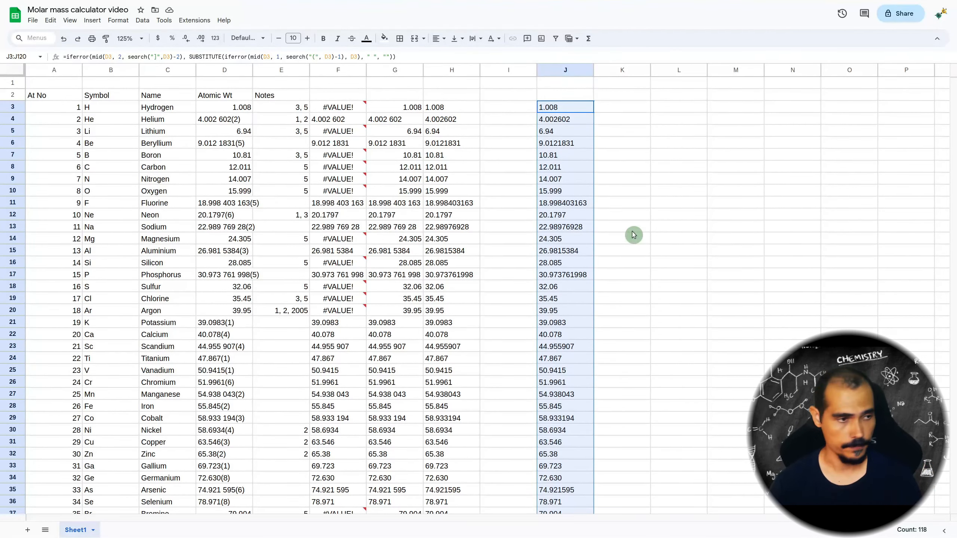
Step: Duplicate Sheet1 as a new sheet in the same spreadsheet
left_click(579, 110)
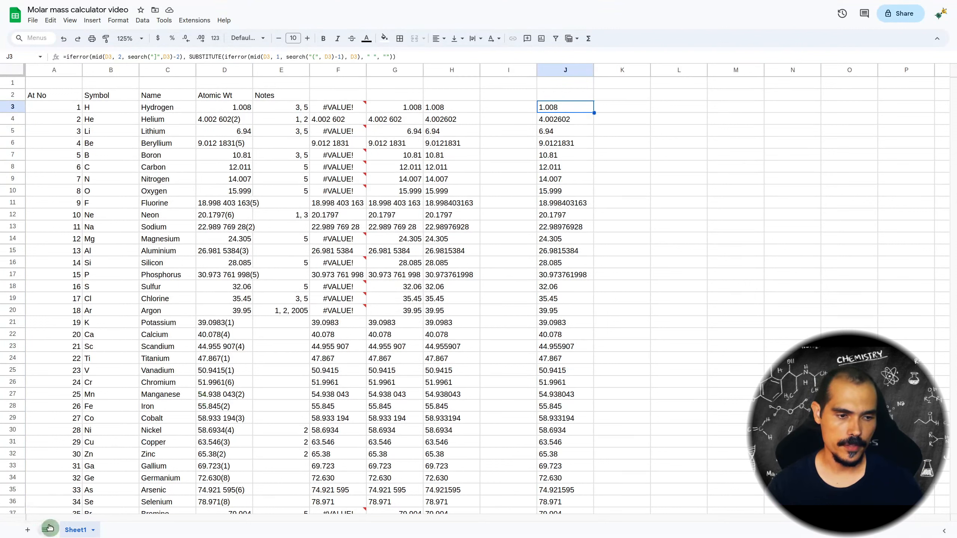
right_click(65, 533)
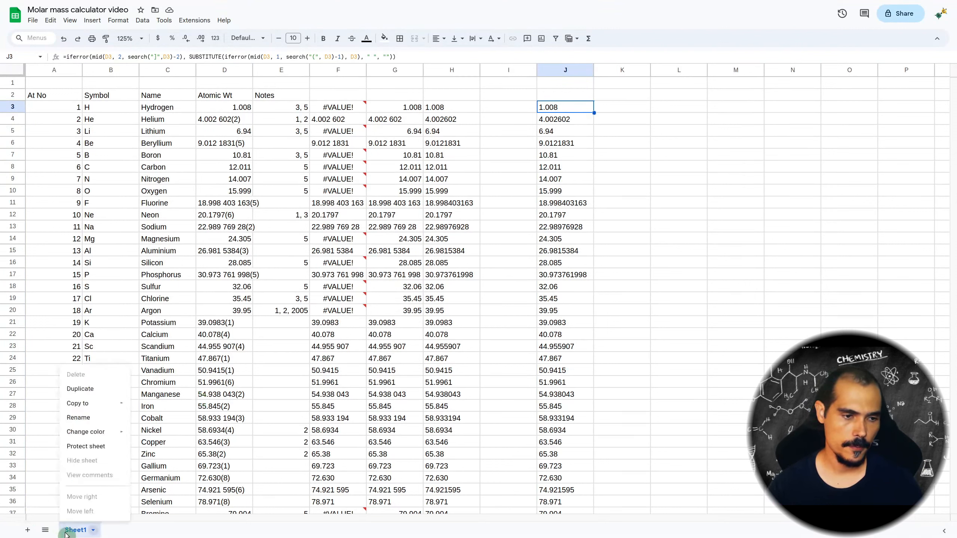
left_click(108, 392)
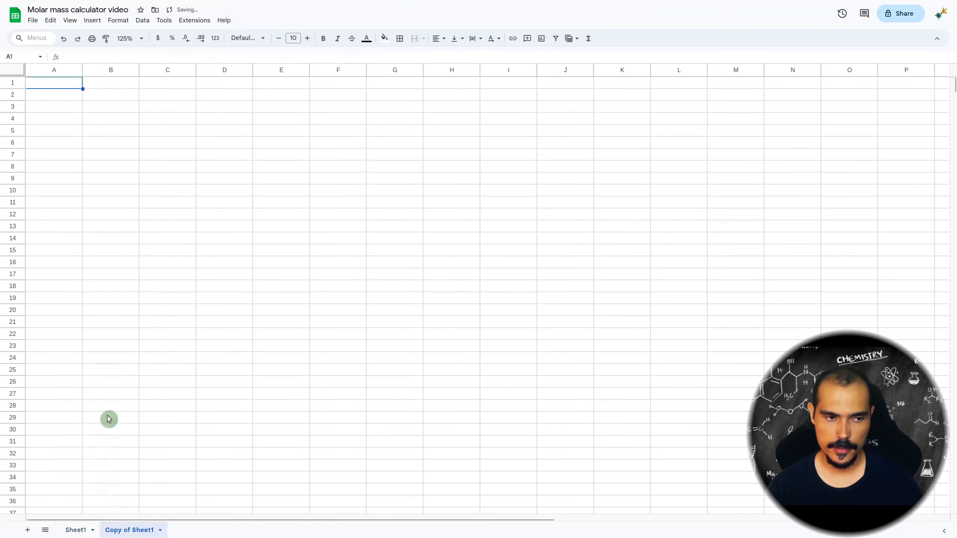
Step: Delete the intermediate working columns F through I from the duplicated sheet
left_click(329, 71)
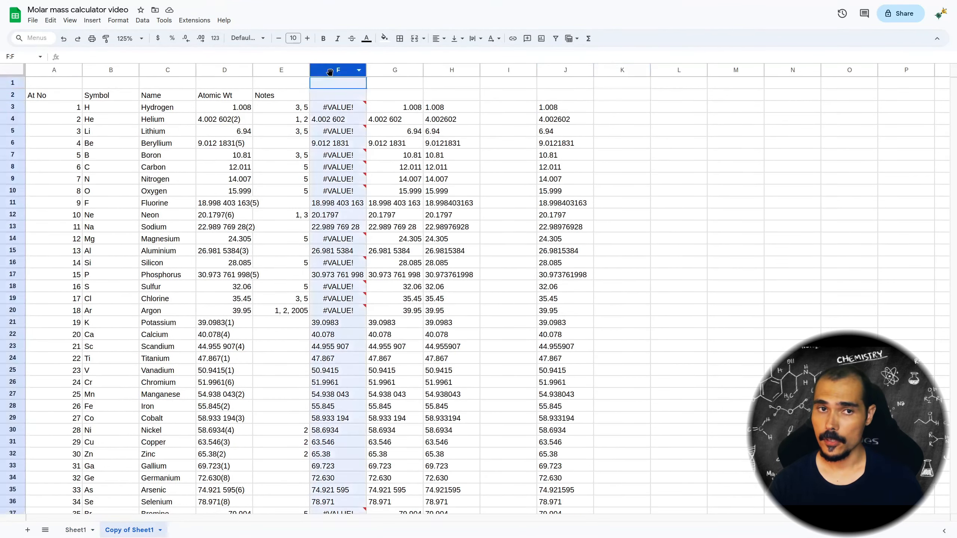
left_click(499, 71, "shift")
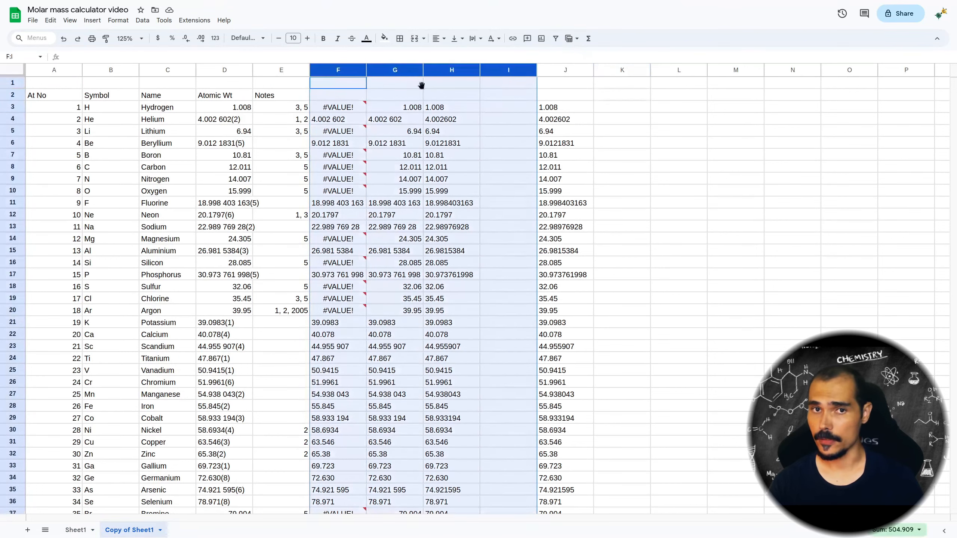
right_click(328, 72)
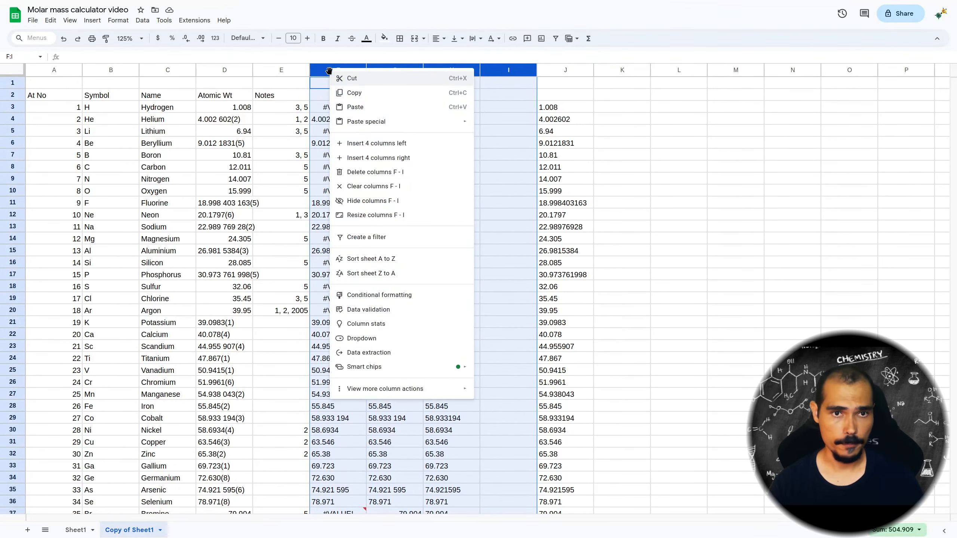
left_click(400, 172)
Step: Enter the header "weights" in F2 above the cleaned atomic weights
left_click(335, 97)
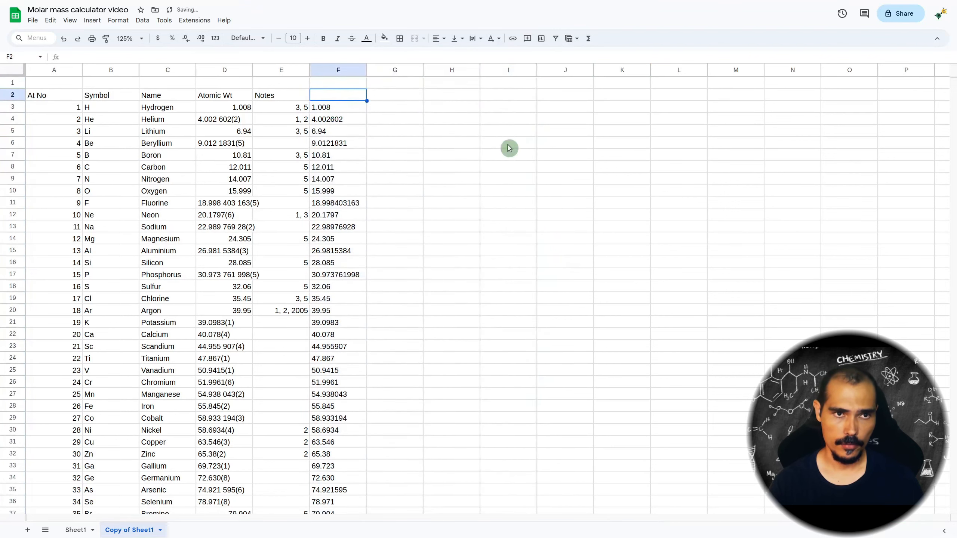
type("weights")
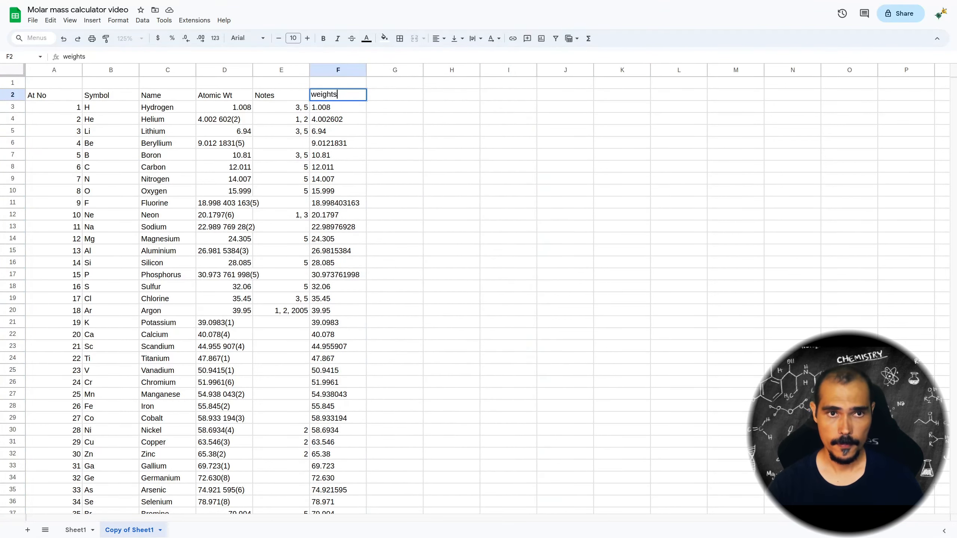
key("Return")
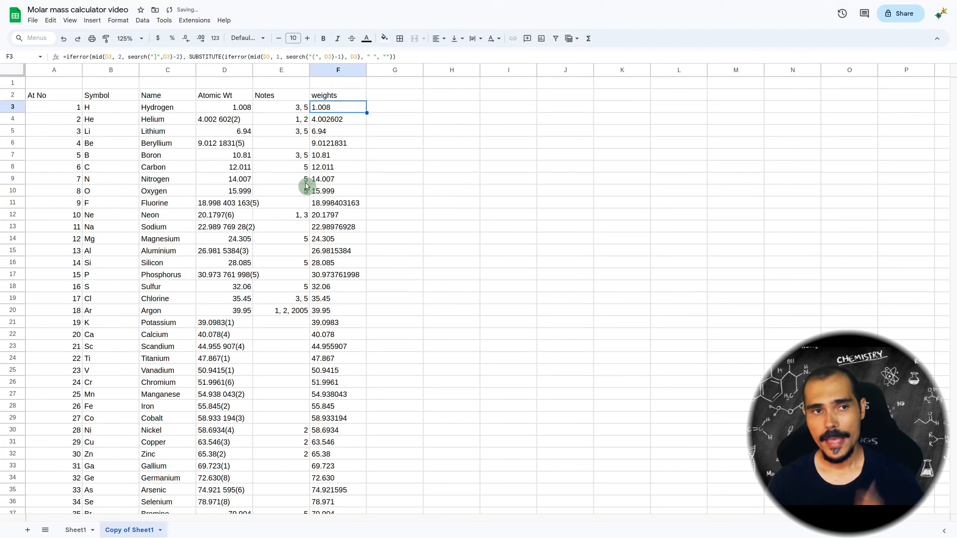
Step: Apply alternating colors to the table A2:F120 using the default teal style with a header row
left_click(52, 96)
key("shift+Right")
key("shift+Right")
key("shift+Right")
key("shift+Right")
key("shift+Right")
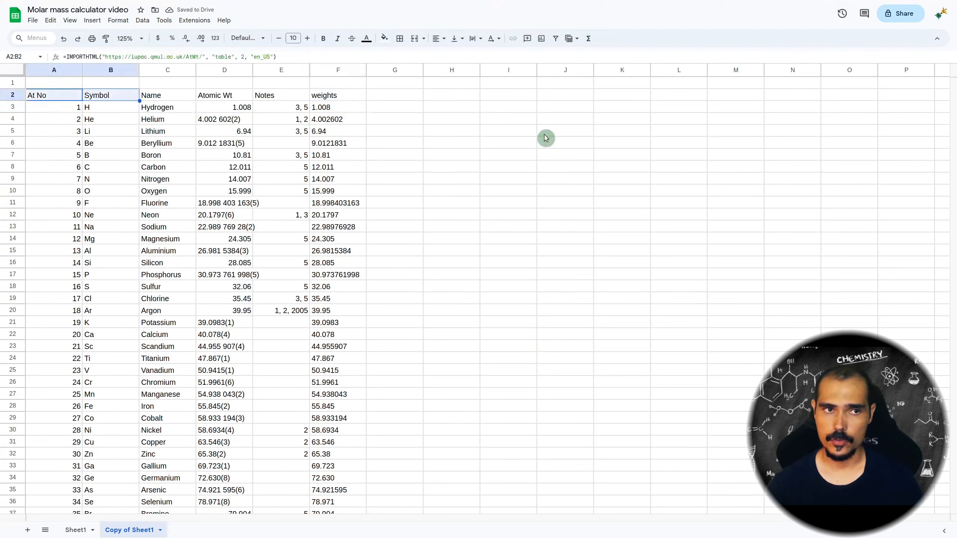
key("ctrl+shift+Down")
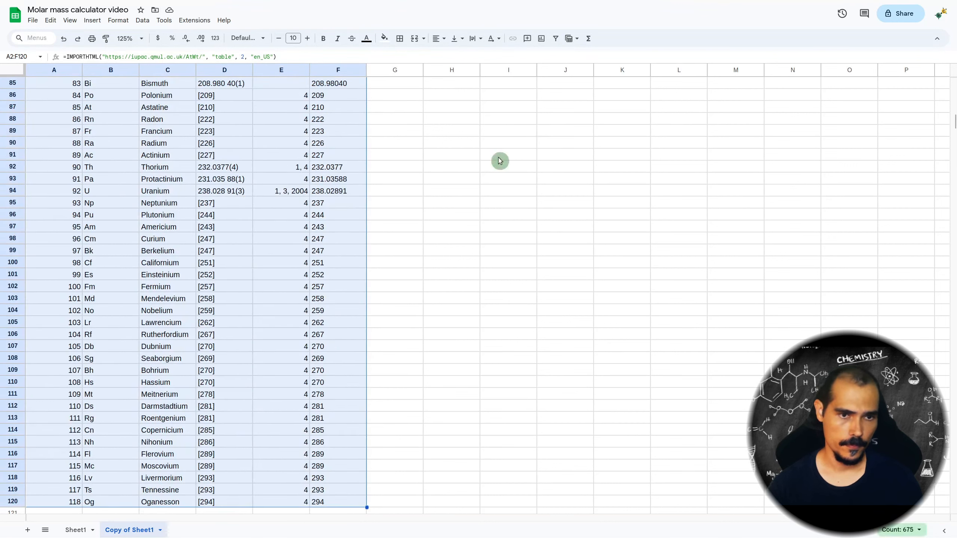
scroll(431, 209, "up", 20)
scroll(422, 210, "up", 3)
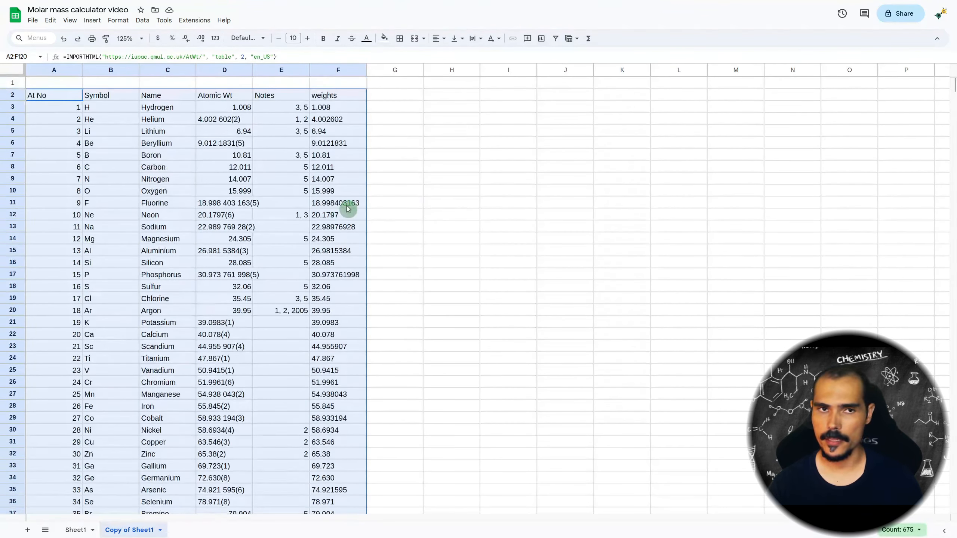
left_click(118, 19)
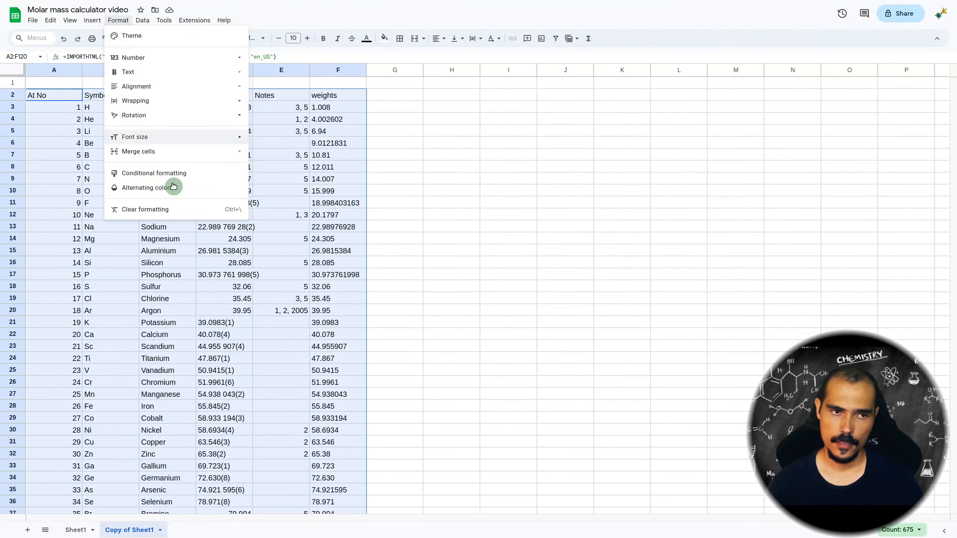
left_click(156, 193)
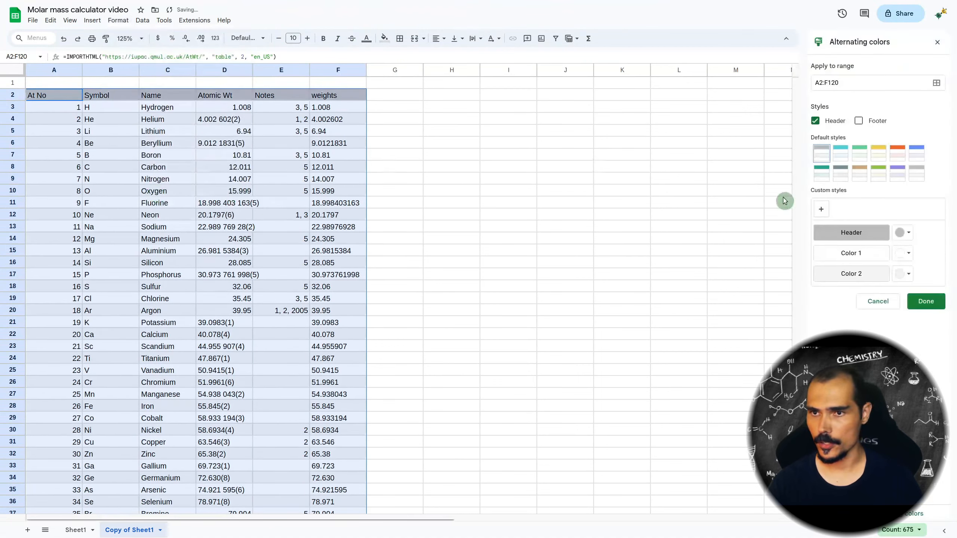
left_click(822, 174)
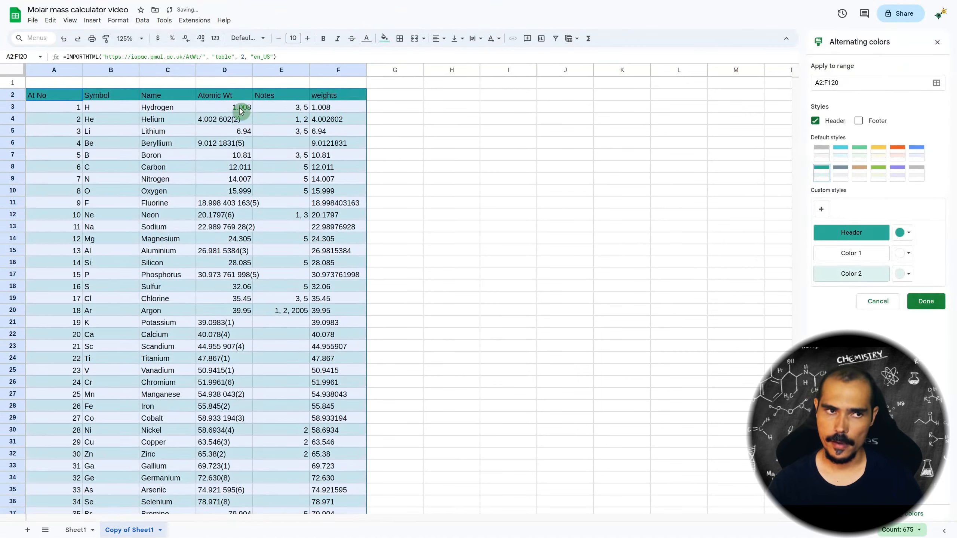
left_click(938, 42)
left_click(439, 107)
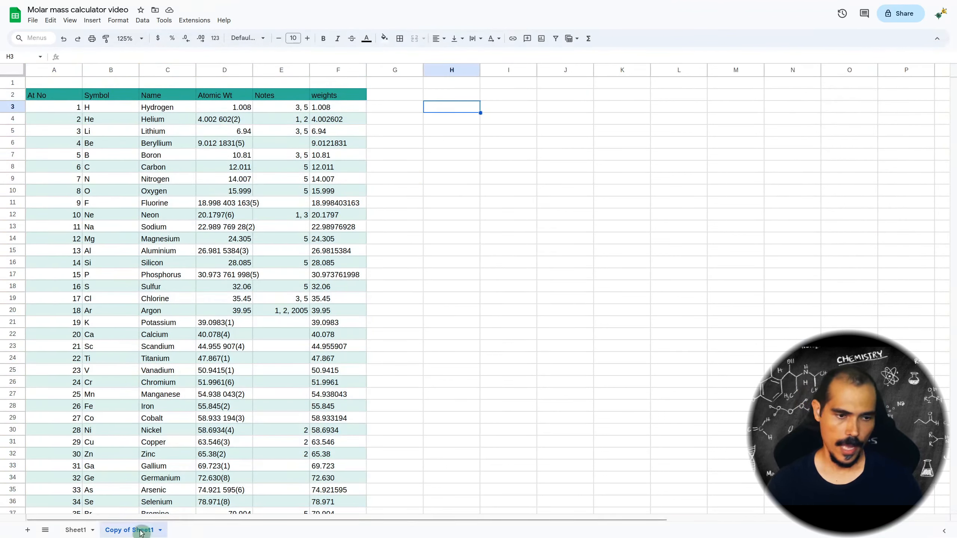
Step: Rename the duplicated sheet as "final"
left_click(160, 530)
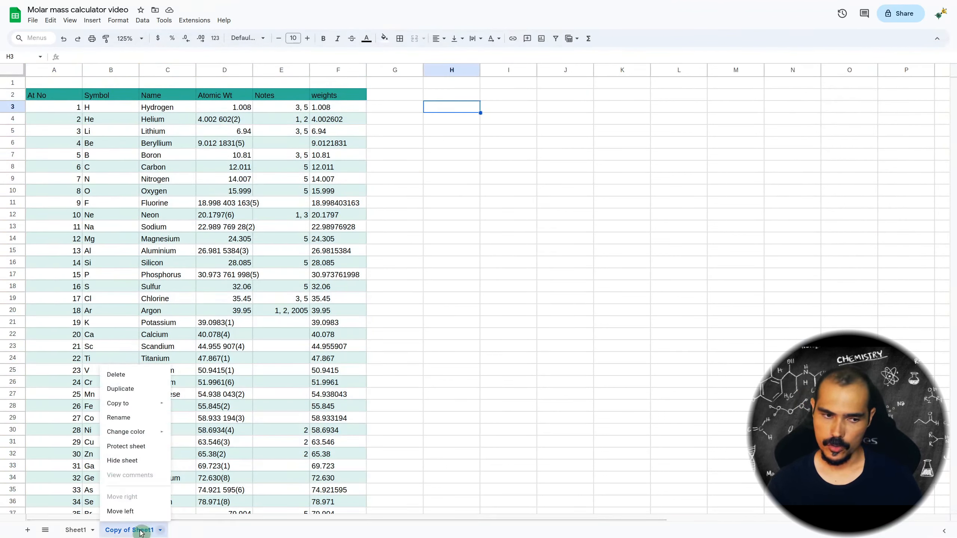
left_click(139, 418)
key("BackSpace")
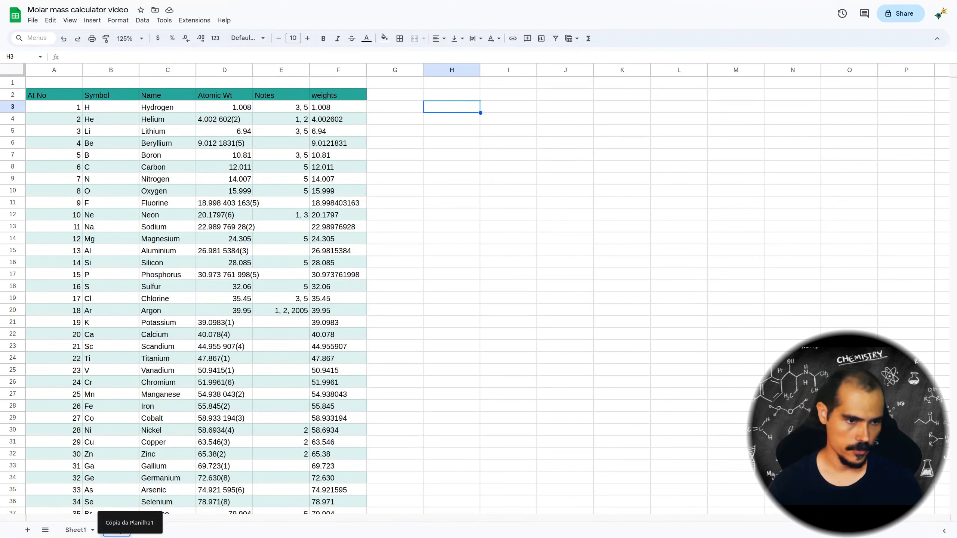
left_click(447, 159)
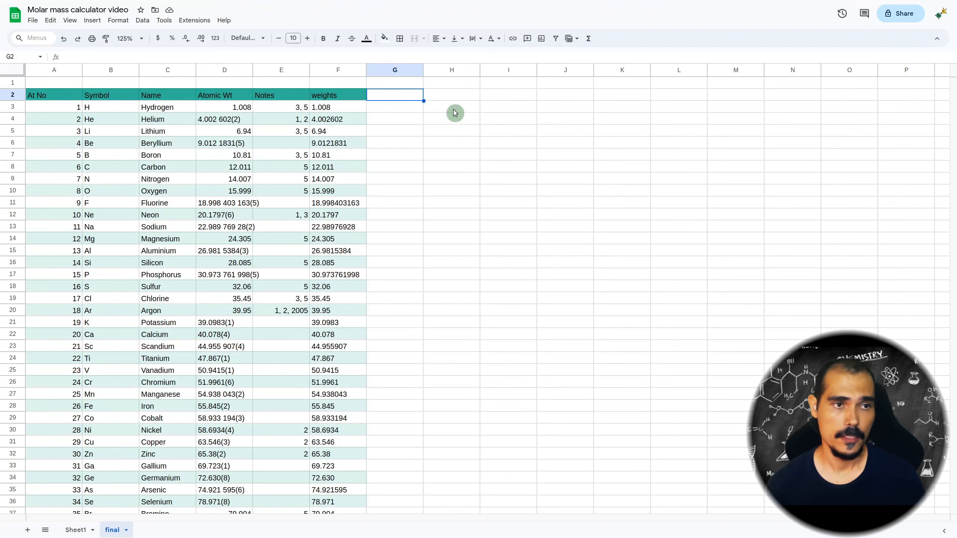
Step: Define the atomic number cells A3:A120 as a named range called atomic_number
left_click(76, 108)
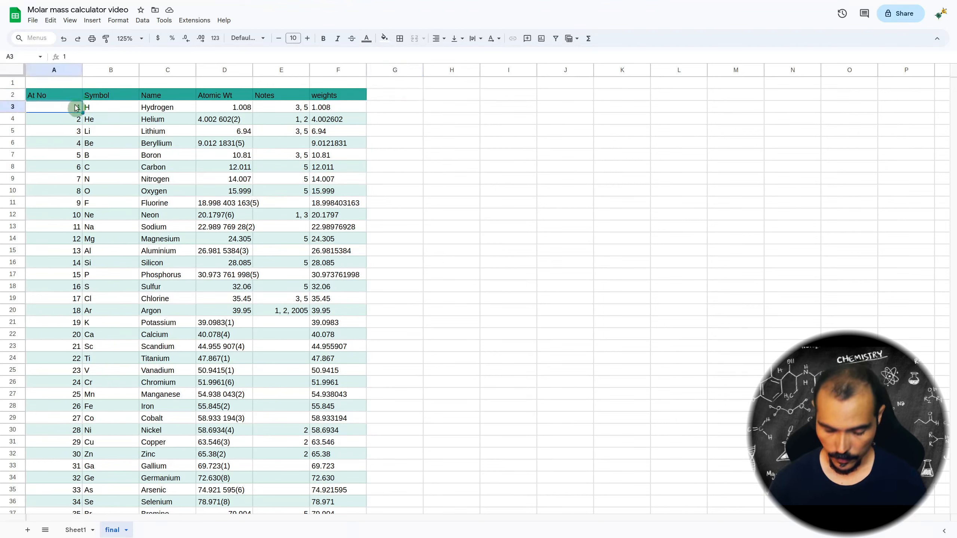
key("ctrl+shift+Down")
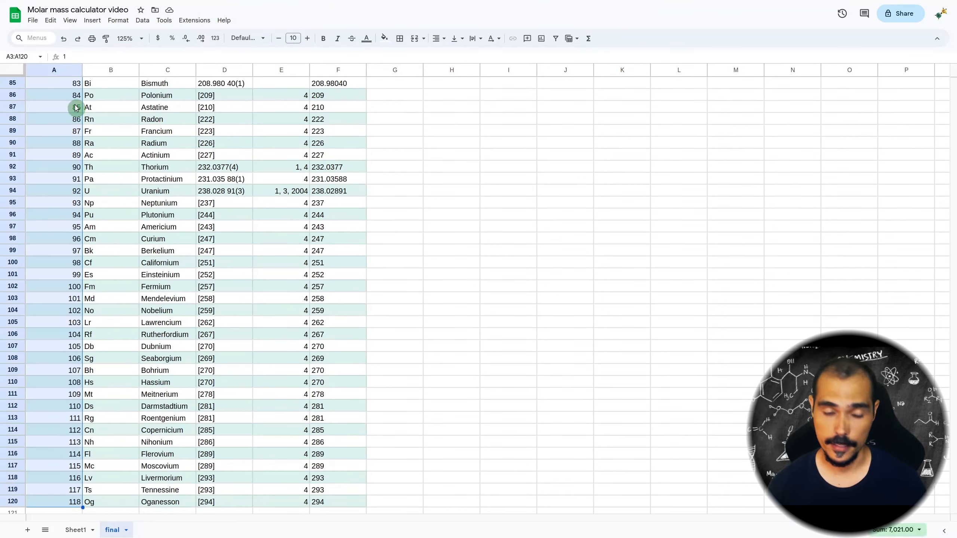
left_click(145, 22)
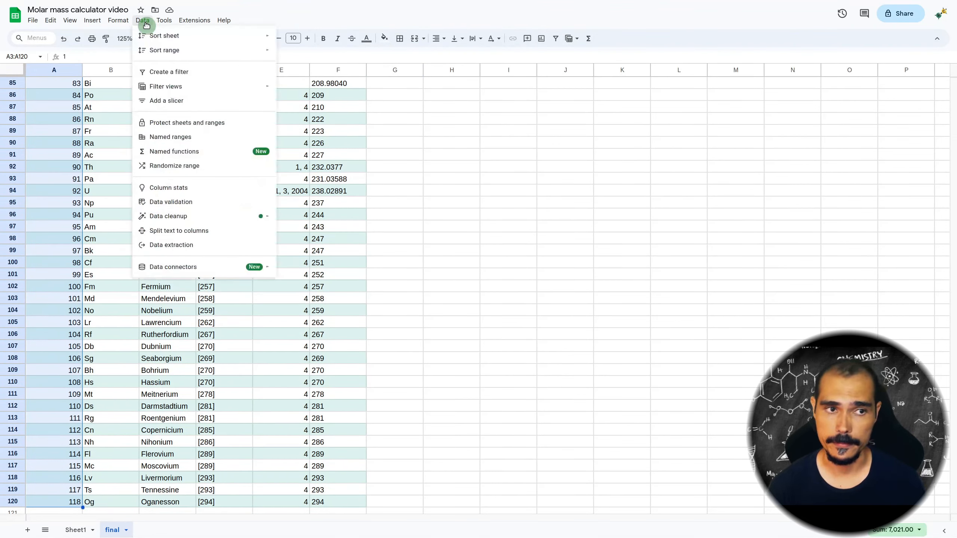
left_click(165, 137)
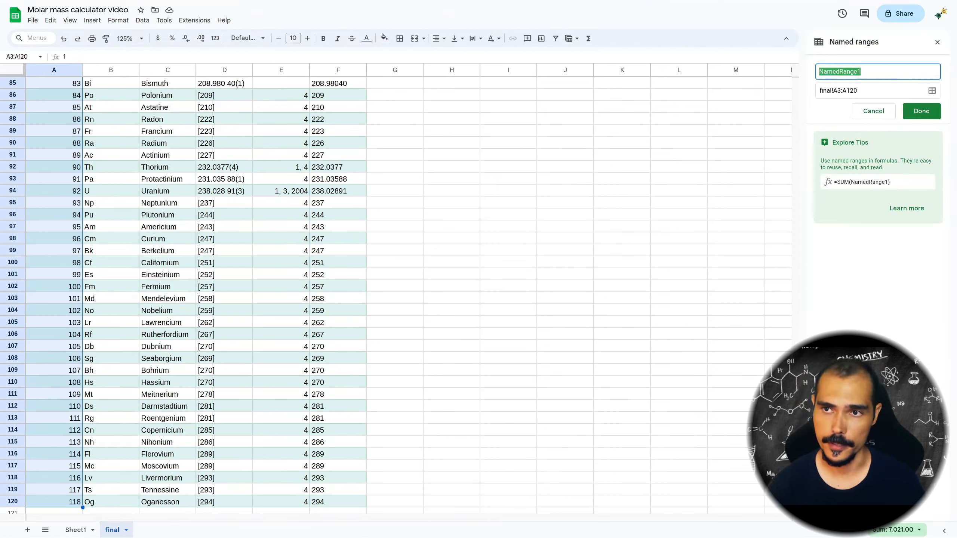
type("atomic_number")
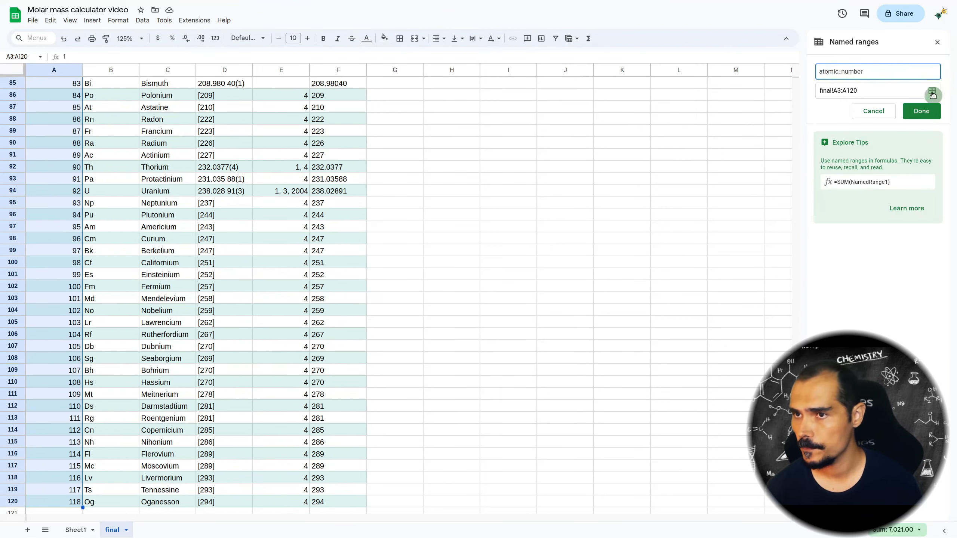
left_click(921, 110)
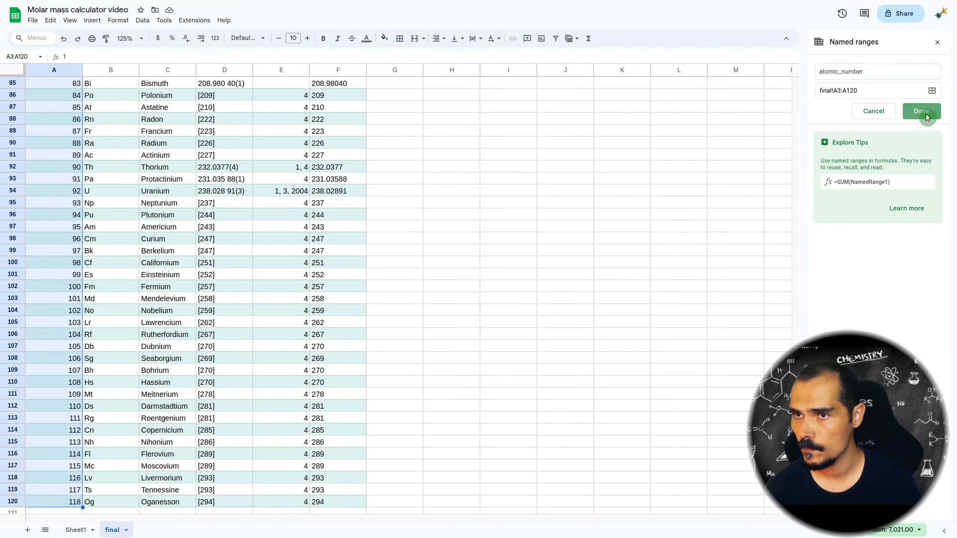
Step: Define the element symbol cells B3:B120 as the named range symbols, and rename the atomic_number range to atomic_numbers
scroll(96, 124, "up", 20)
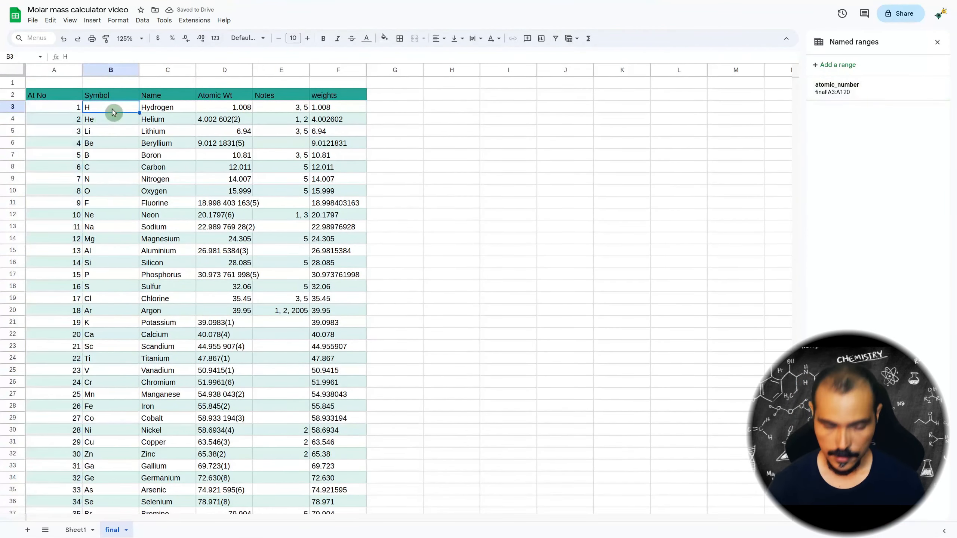
key("ctrl+shift+Down")
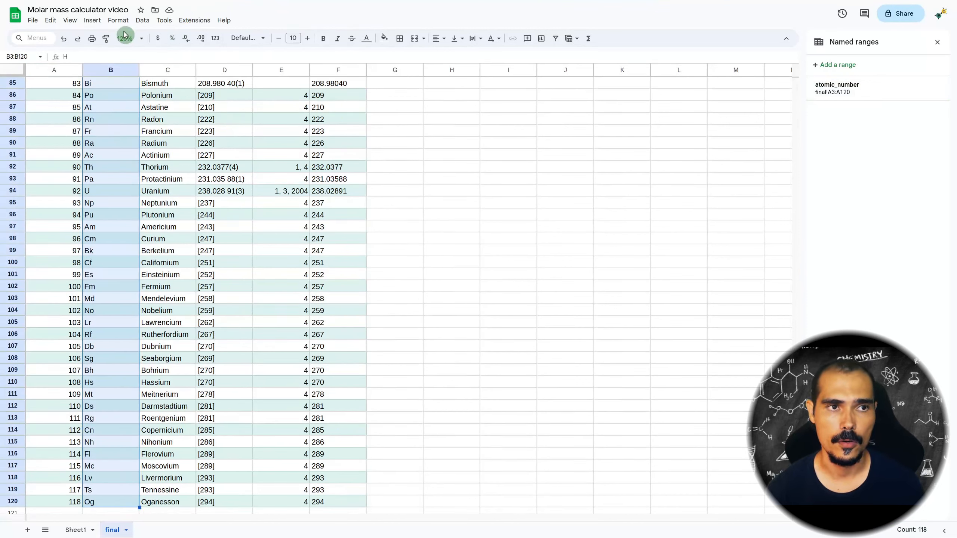
left_click(142, 19)
left_click(187, 137)
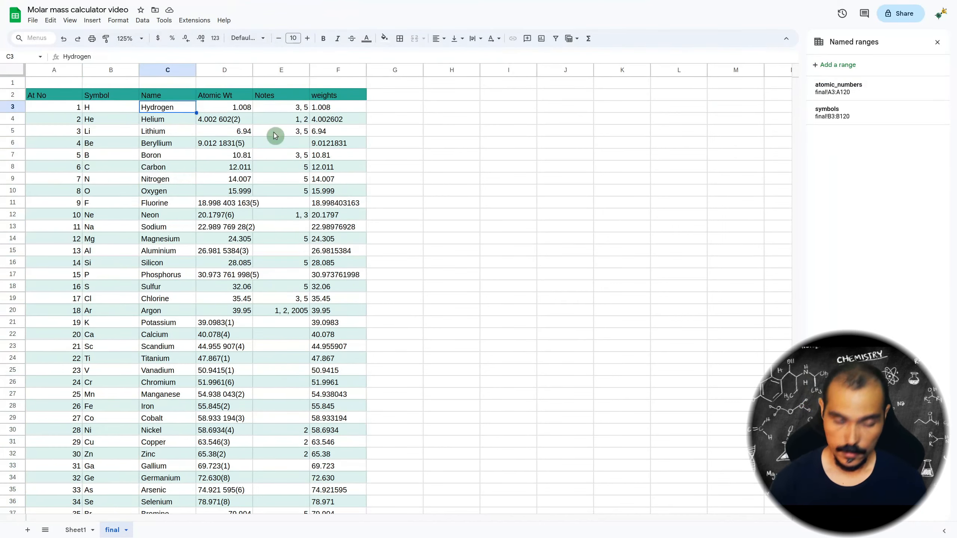
Step: Define the element name cells C3:C120 as a named range called names
key("ctrl+shift+Down")
scroll(199, 168, "up", 5)
scroll(200, 167, "up", 15)
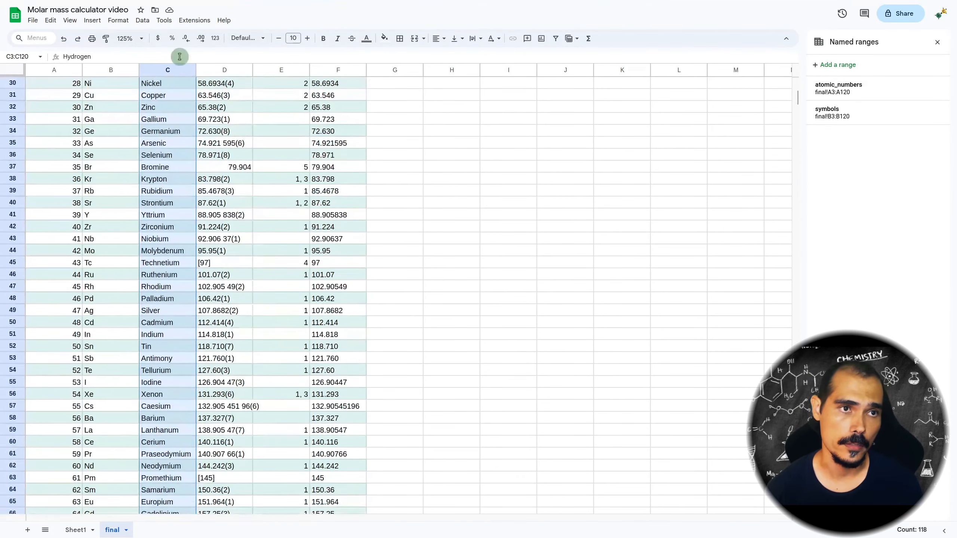
left_click(142, 19)
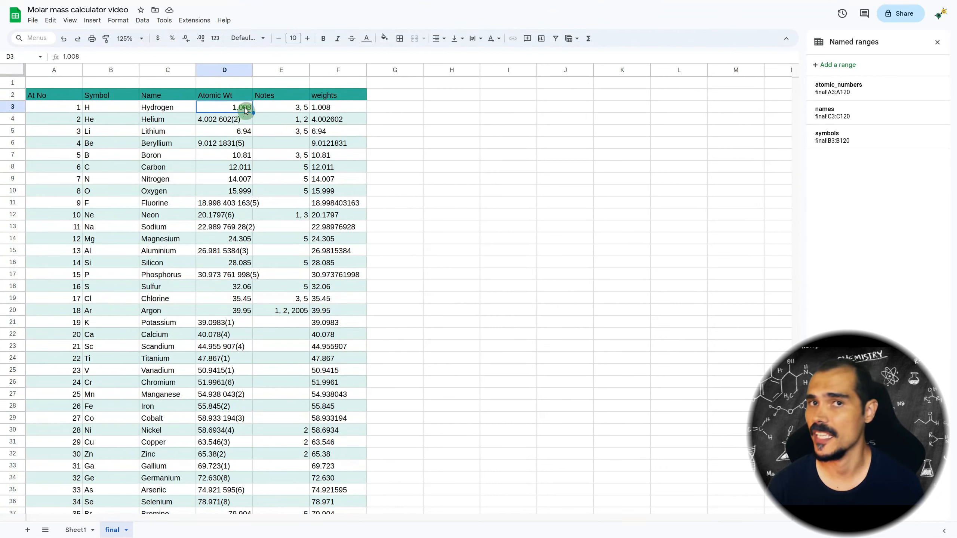
Step: Define the cleaned atomic weight cells F3:F120 as a named range called weights
left_click(336, 112)
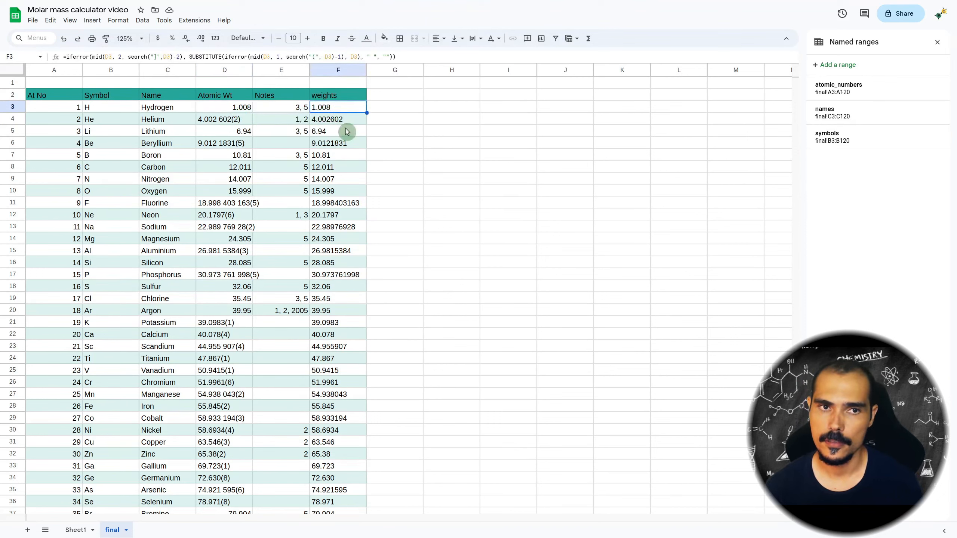
key("ctrl+shift+Down")
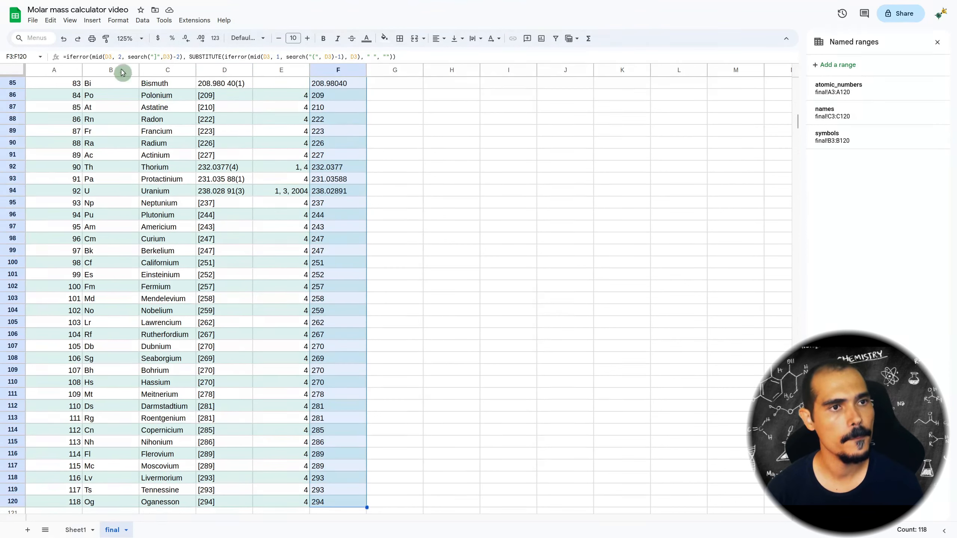
left_click(142, 20)
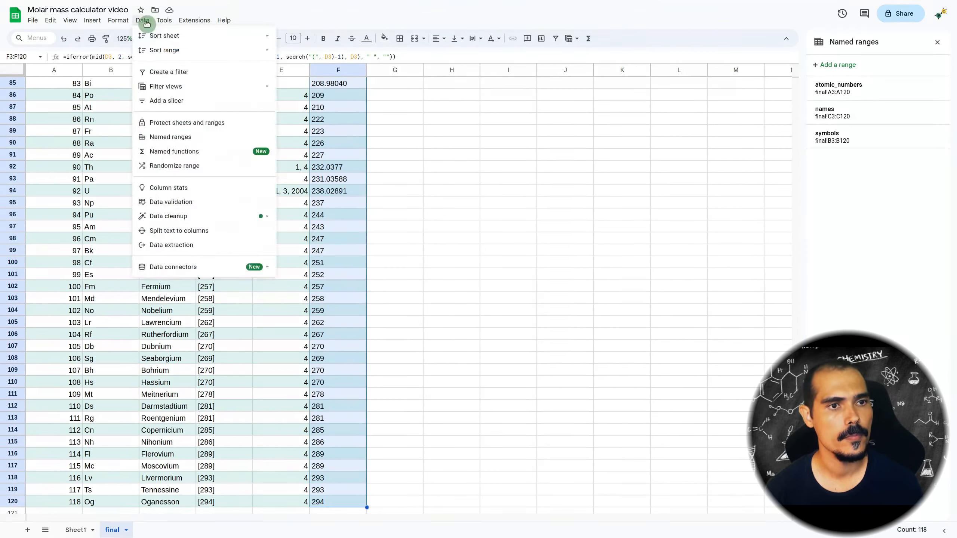
left_click(199, 138)
type("weights")
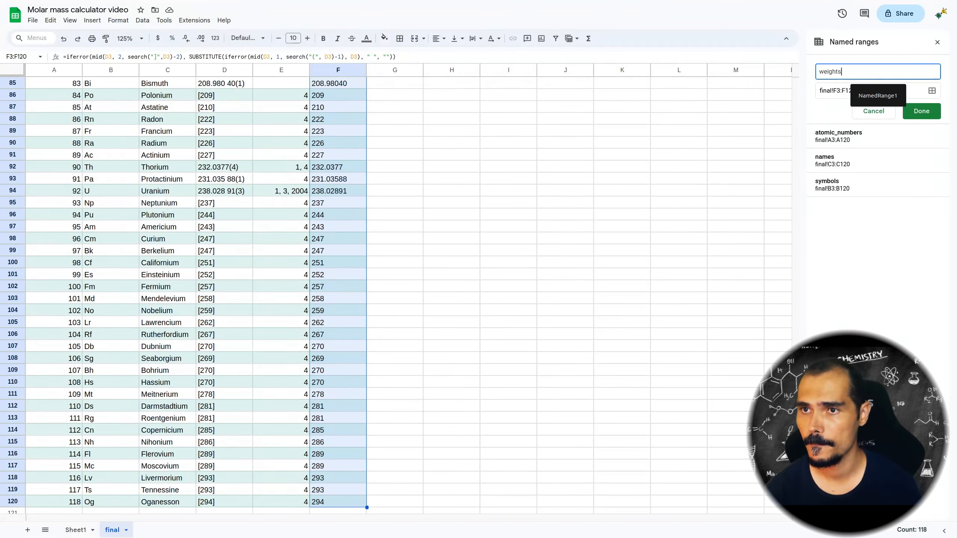
left_click(928, 112)
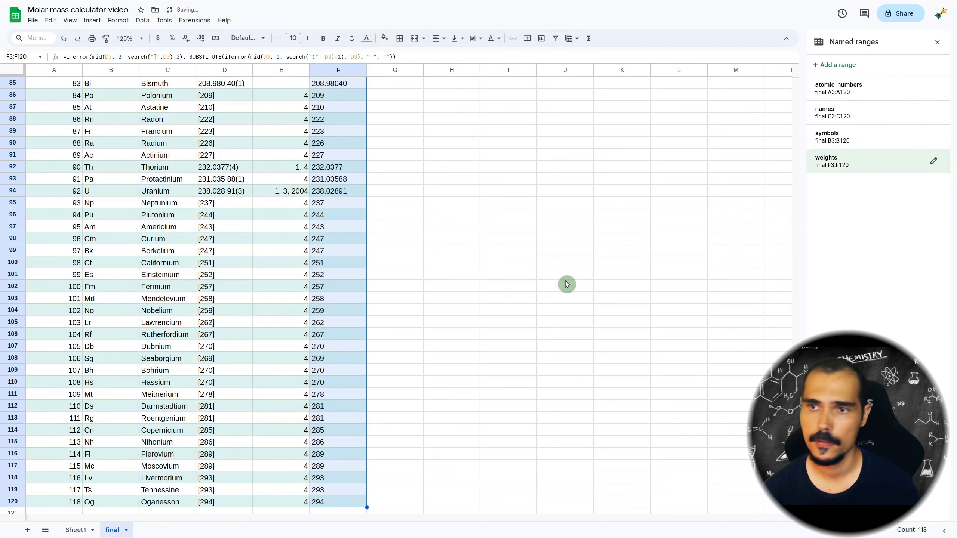
Step: Close the named ranges list and enter the header "elements" in cell H2 beside the element table
scroll(566, 284, "up", 20)
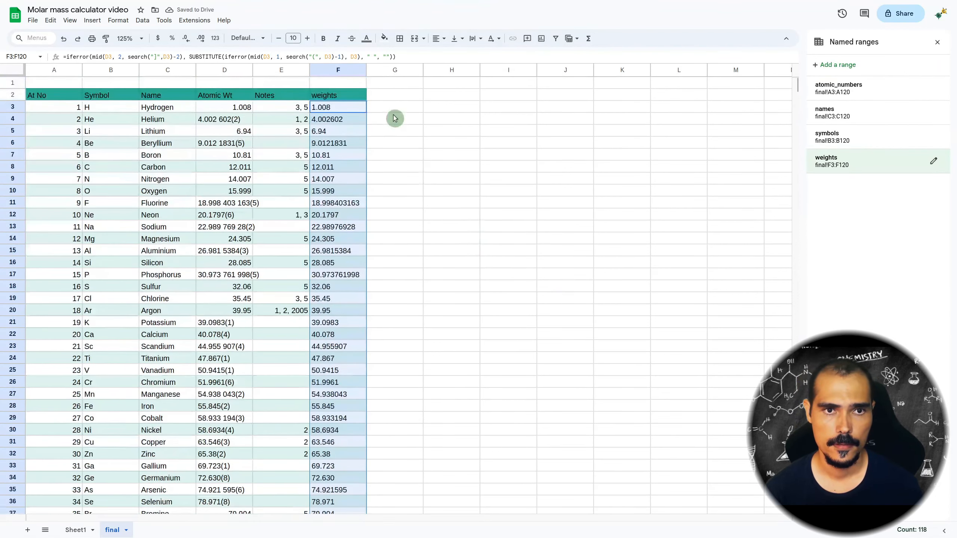
left_click(391, 112)
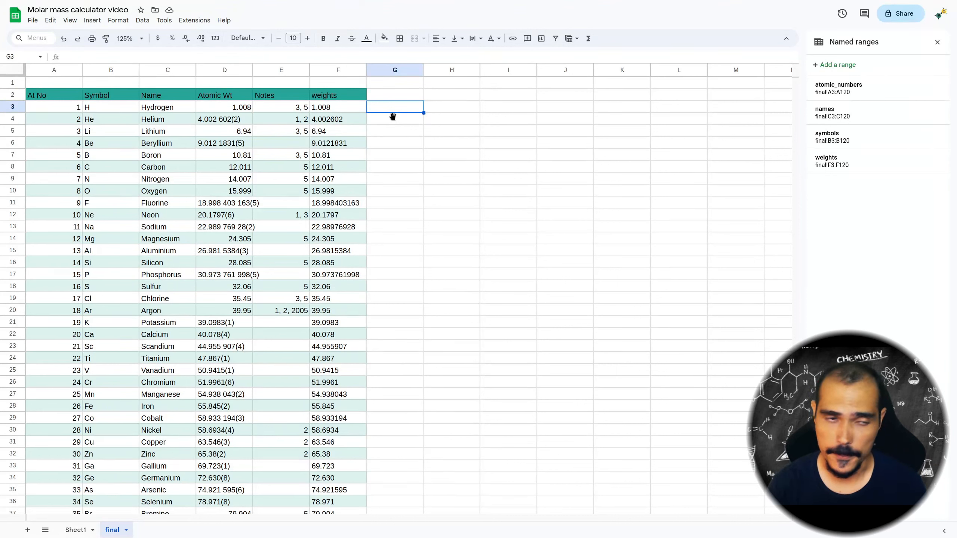
left_click(464, 171)
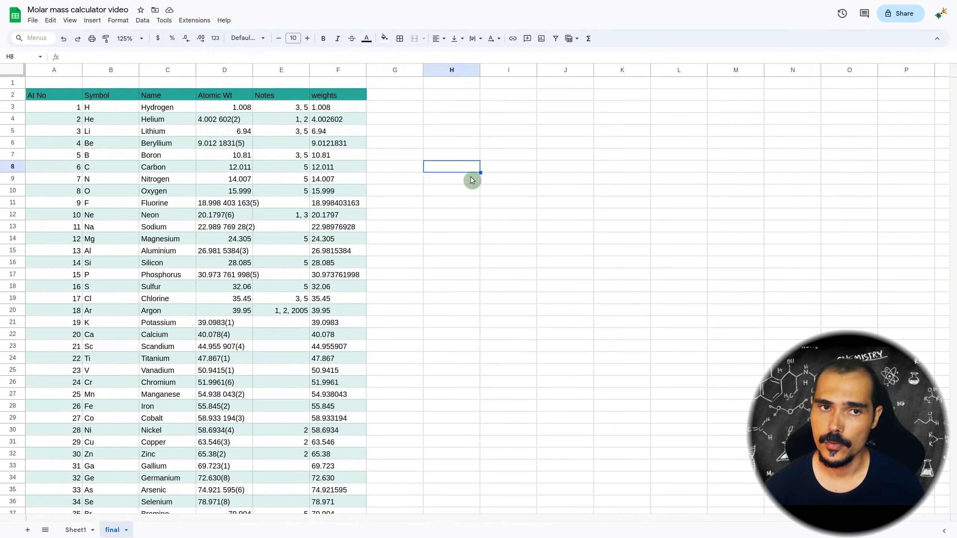
left_click(451, 98)
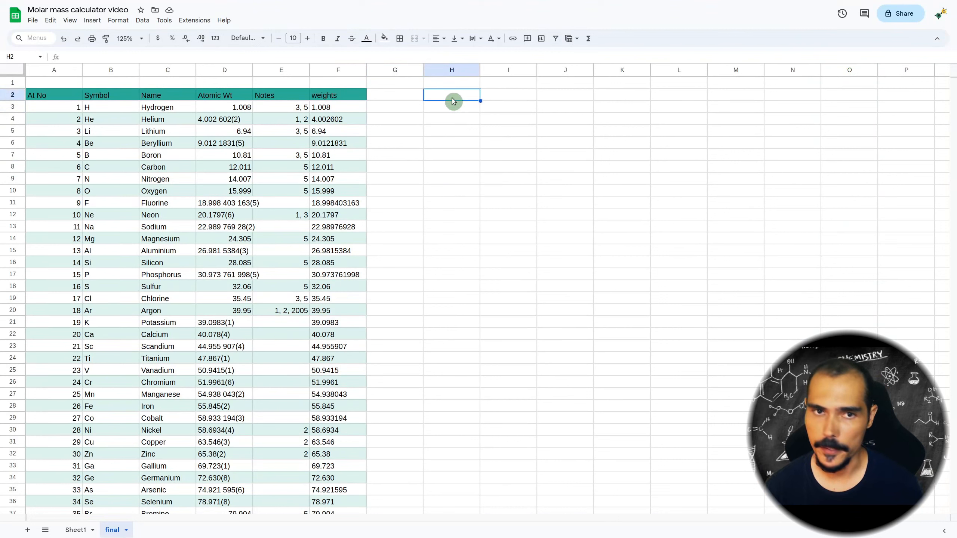
type("e;e")
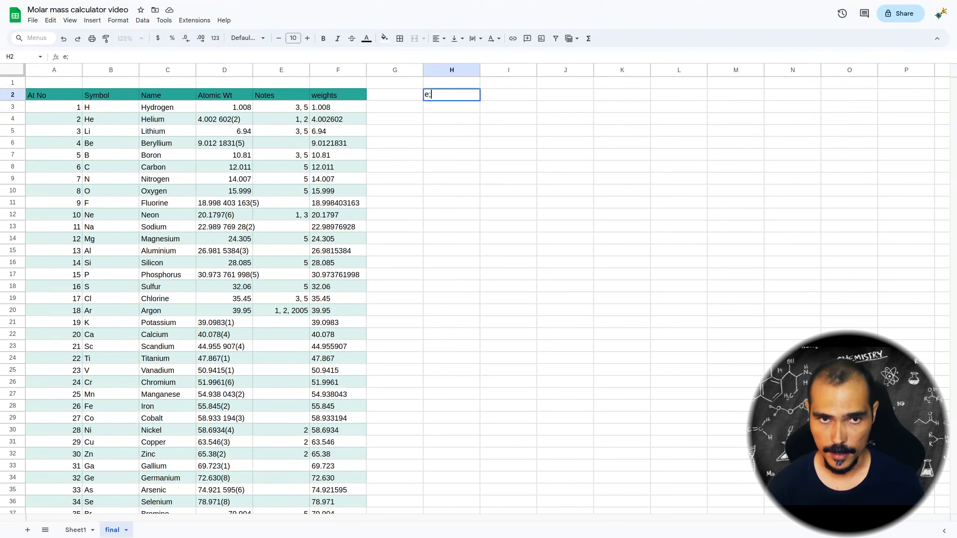
key("BackSpace")
type("lements")
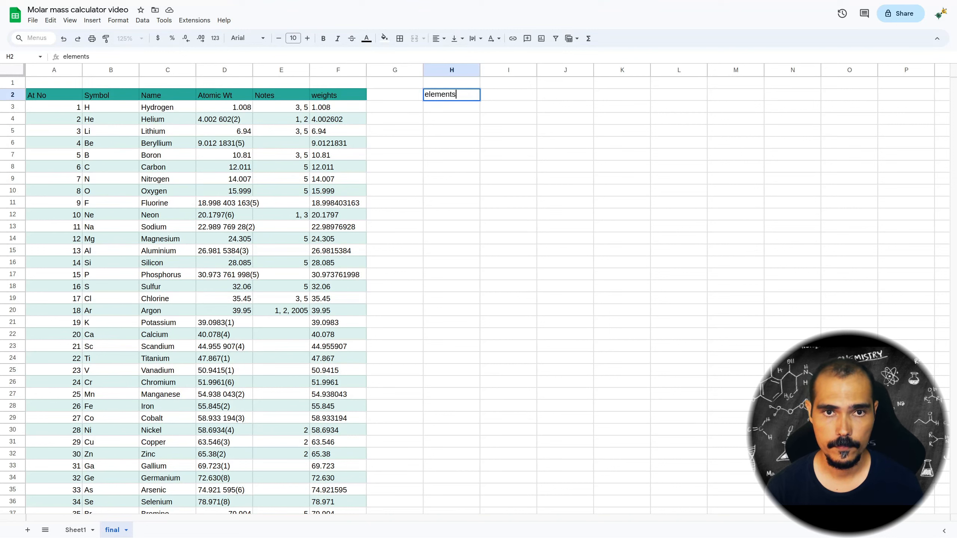
key("Tab")
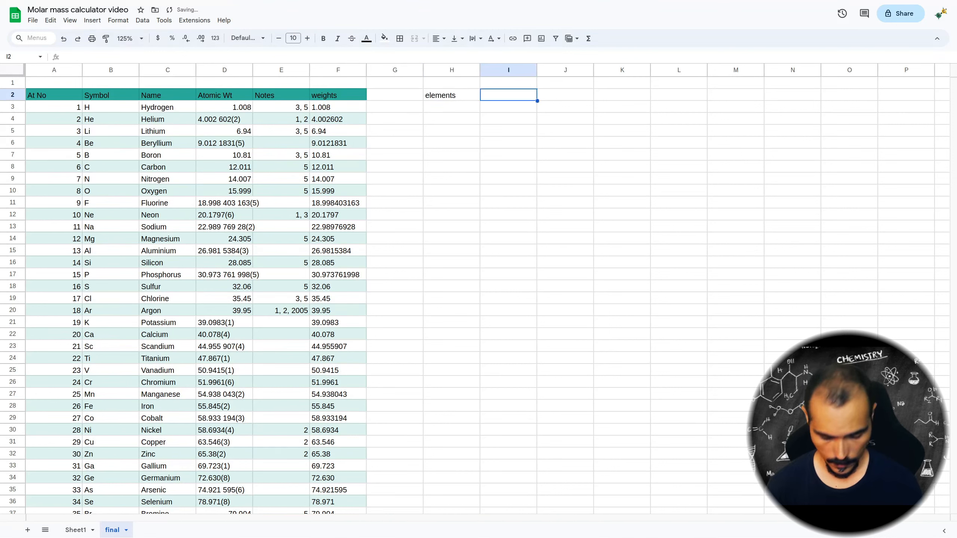
Step: Enter the header "number of atoms" in cell I2
type("number of atmos")
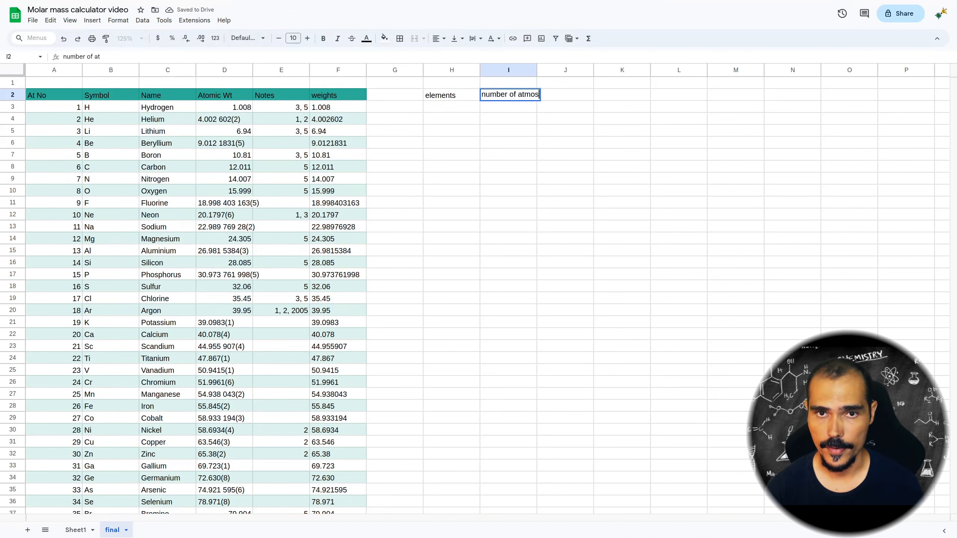
key("Tab")
key("Left")
key("Return")
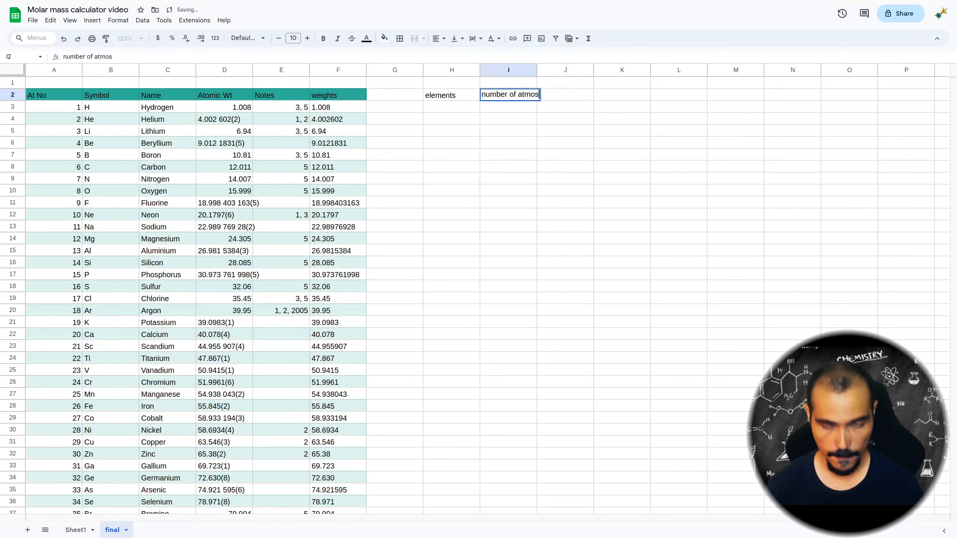
key("BackSpace")
key("BackSpace")
key("BackSpace")
type("om")
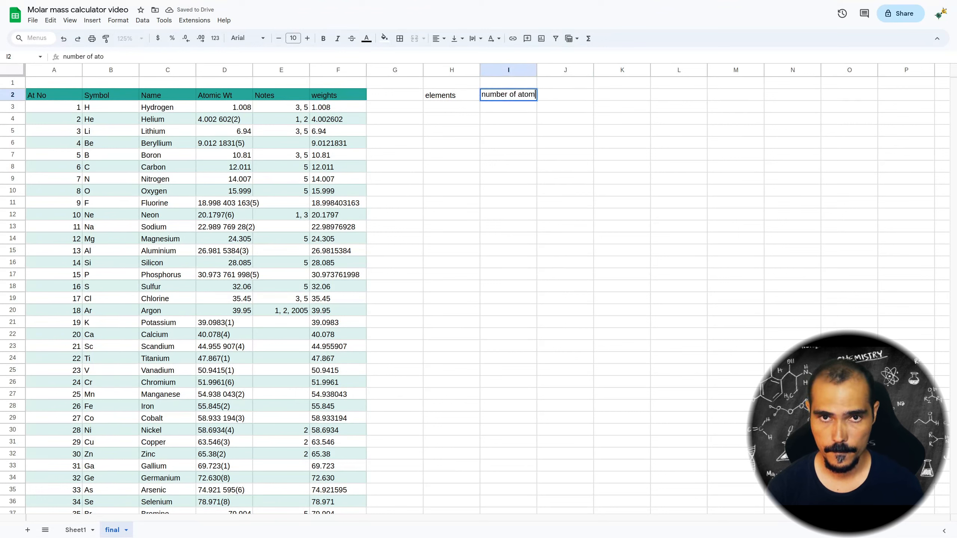
type("s")
key("Tab")
Step: Enter the headers "atomic weight" in J2, "total" in K2 and "mass fraction" in L2
type("atomic w")
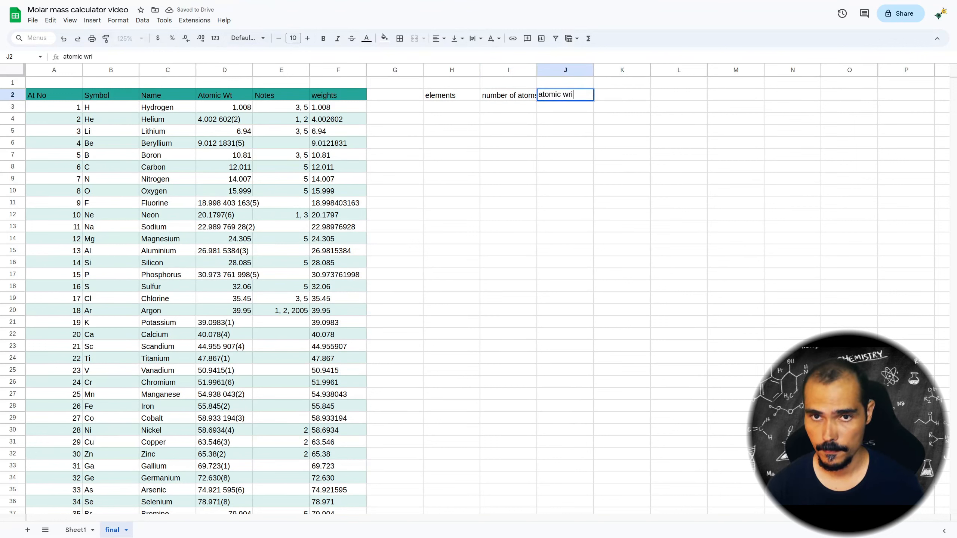
type("eight")
key("Tab")
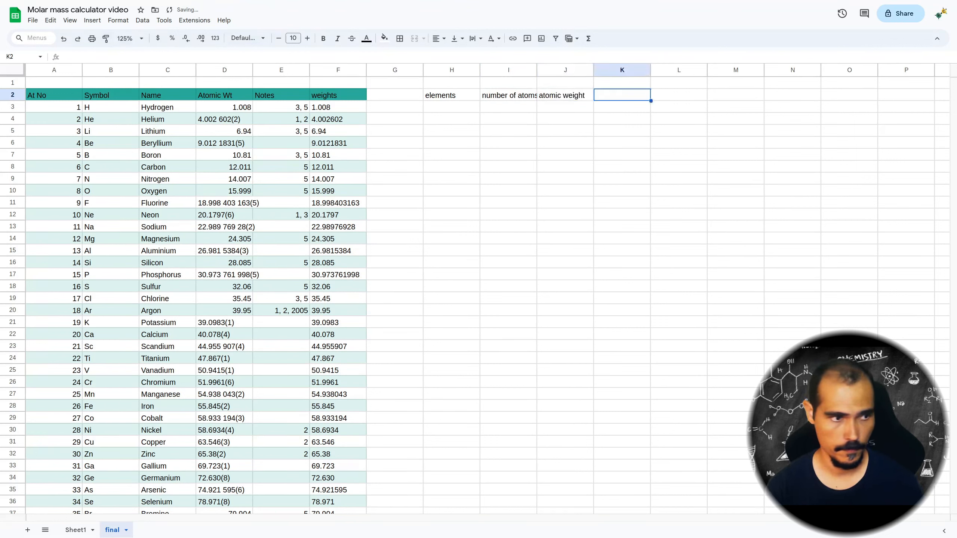
type("total")
key("Tab")
type("mass fraction")
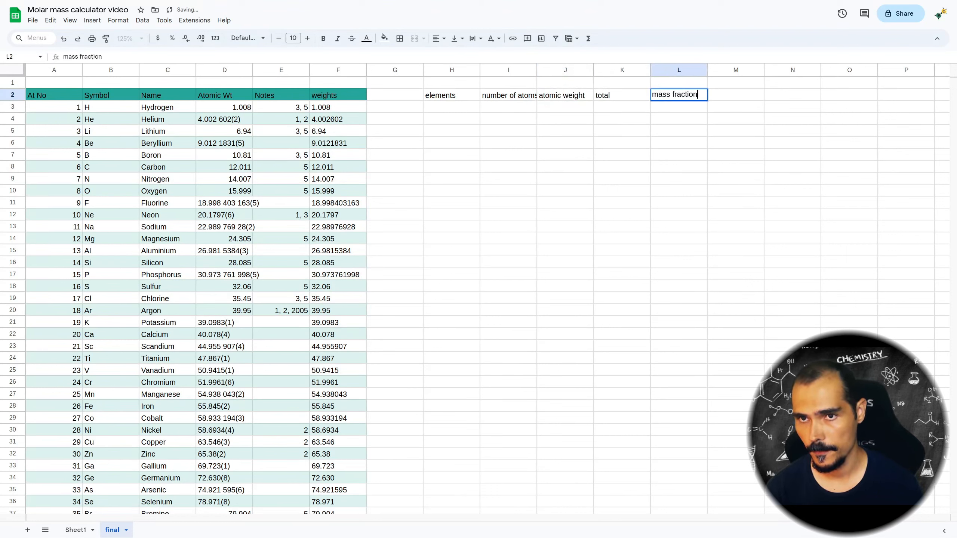
key("Return")
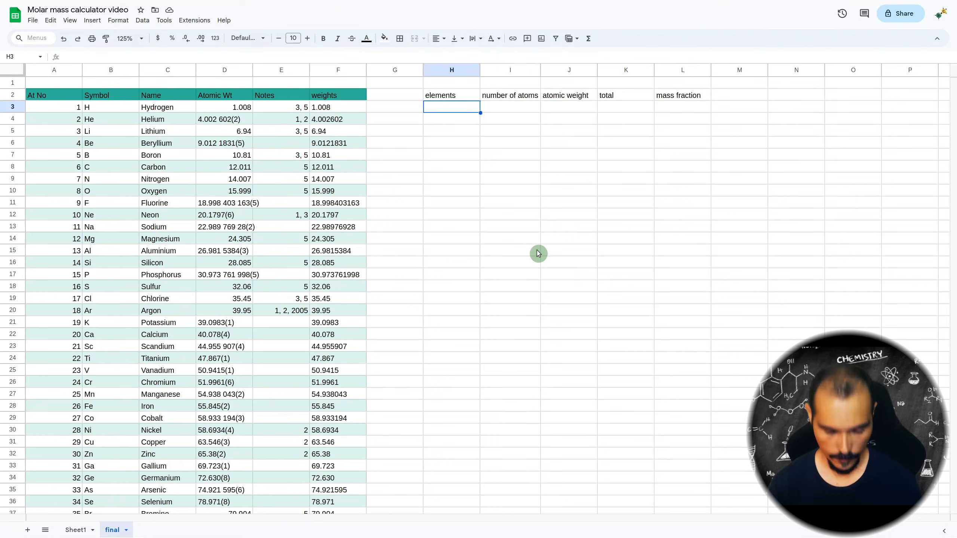
Step: List the element symbols H in H3 and O in H4 below the elements header
type("H")
key("Return")
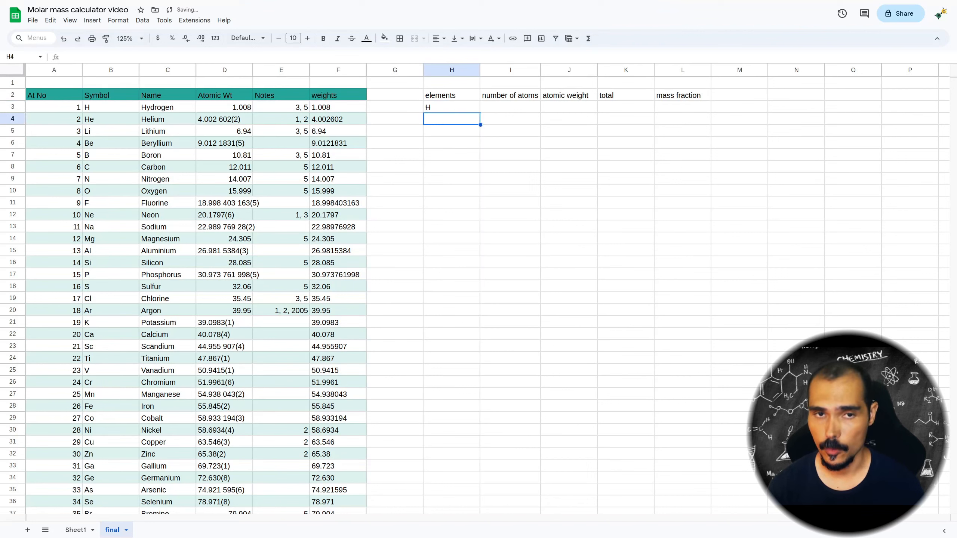
type("O")
key("Tab")
Step: Set the number of atoms to 2 for H in I3 and 1 for O in I4
key("Up")
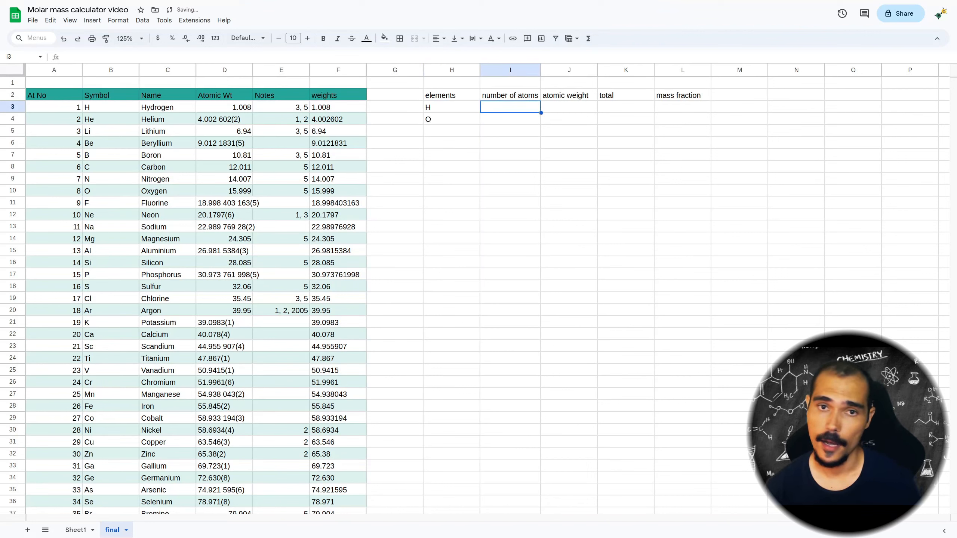
type("2")
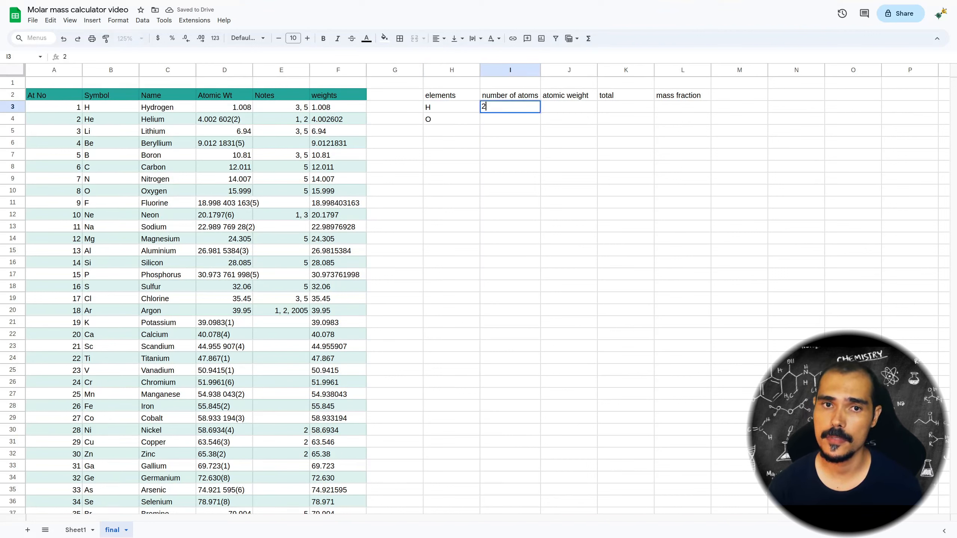
key("Return")
type("1")
key("Return")
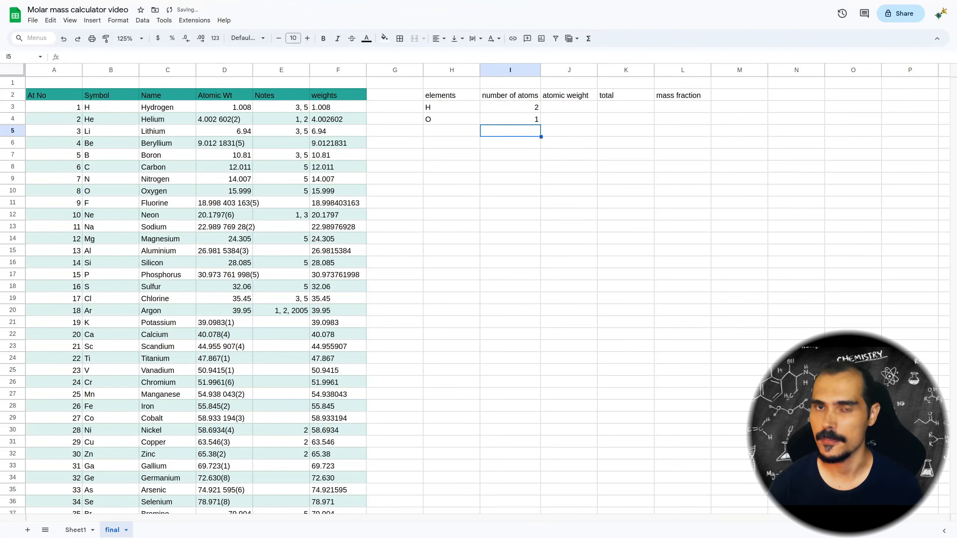
Step: In J3, look up the atomic weight of the element in H3 with the formula =VLOOKUP(H3,symbols:weights,5,false)
key("Up")
key("Up")
key("Right")
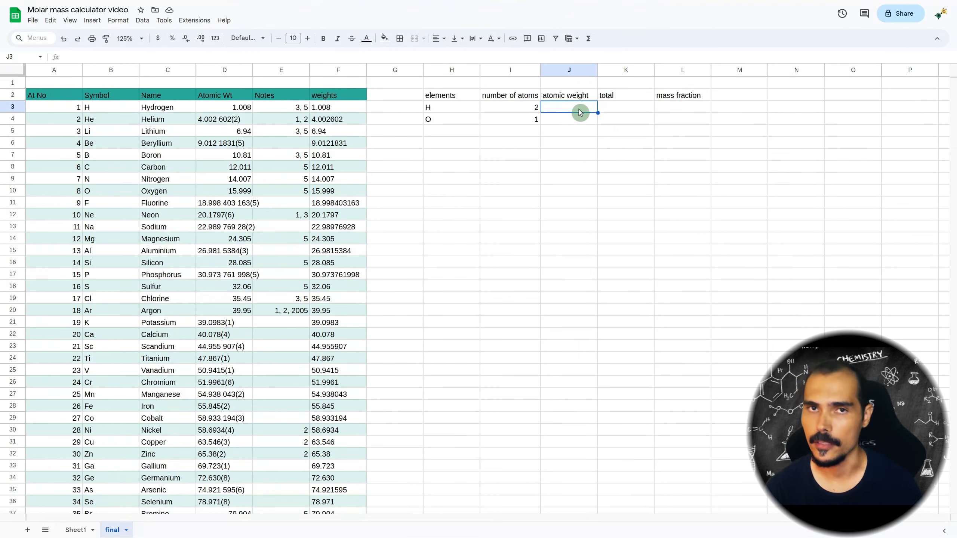
type("=")
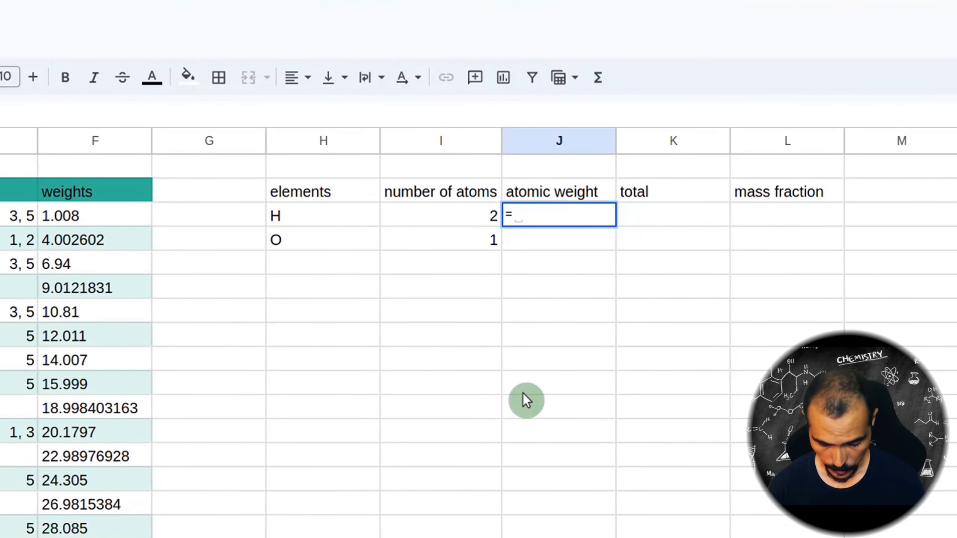
type("vloo")
key("Tab")
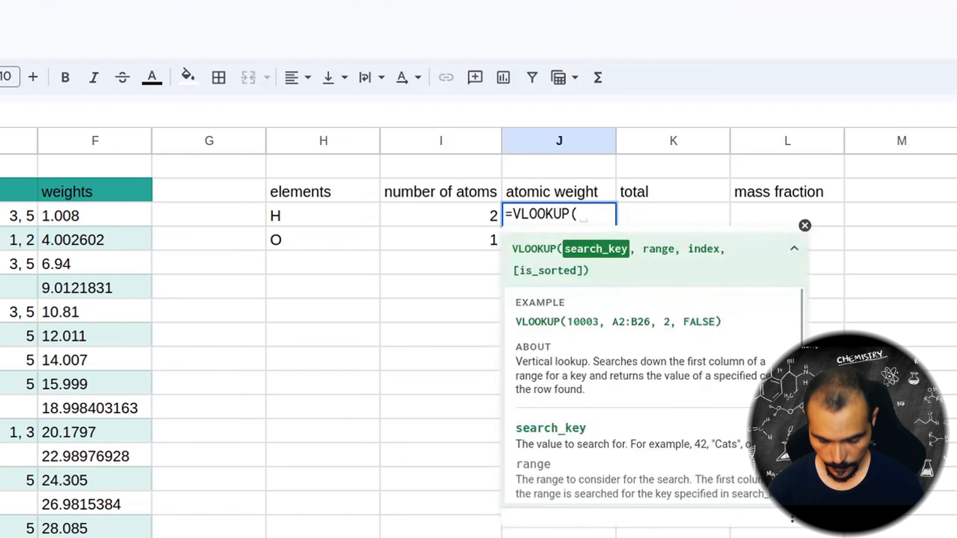
left_click(309, 217)
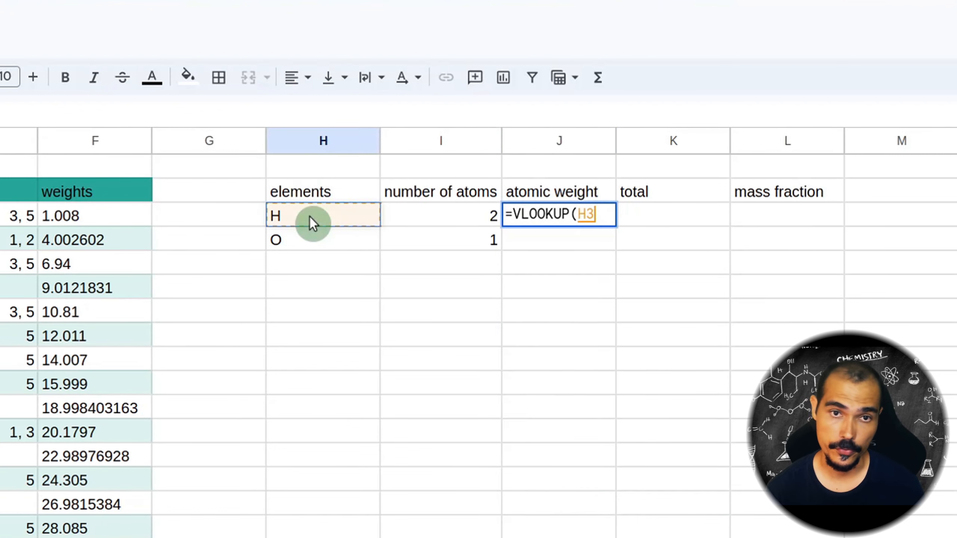
type(",")
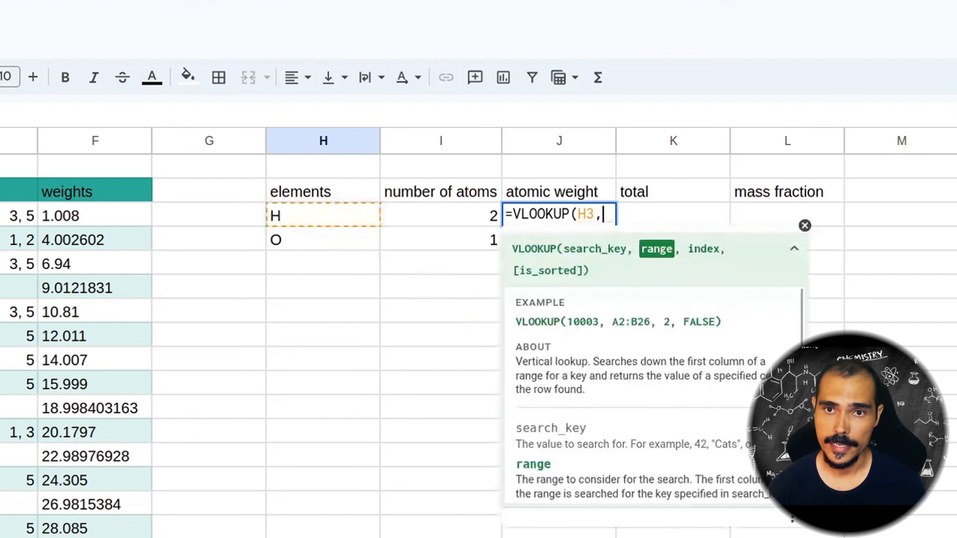
type("symbols")
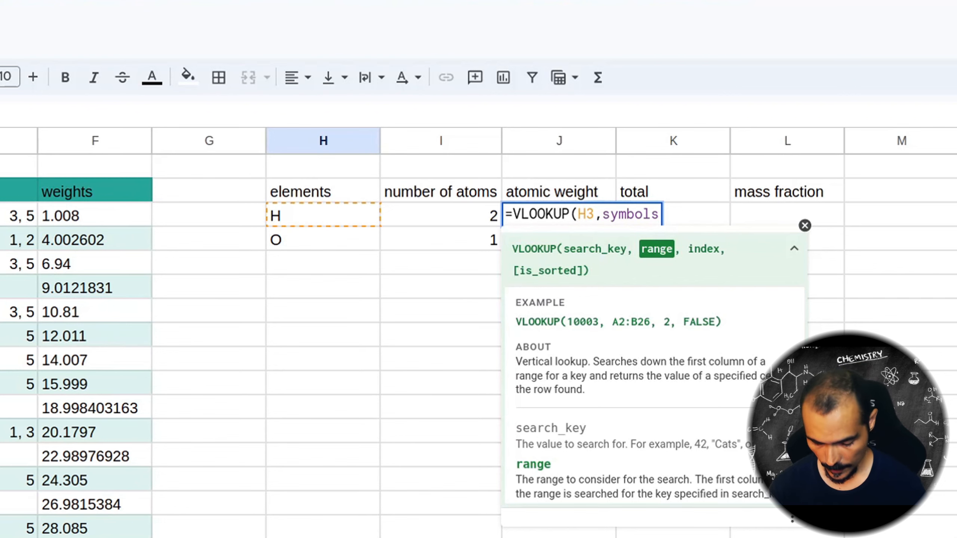
type(":weights")
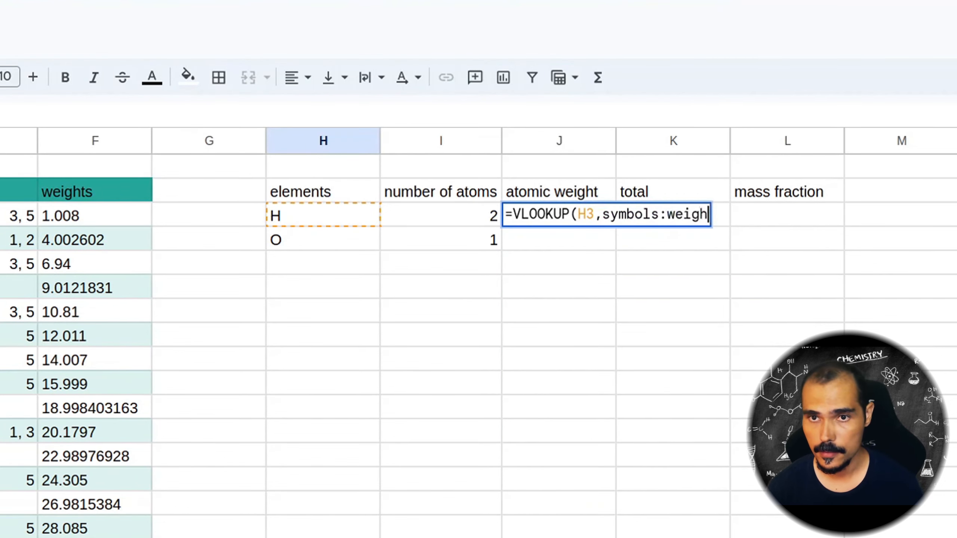
type(",")
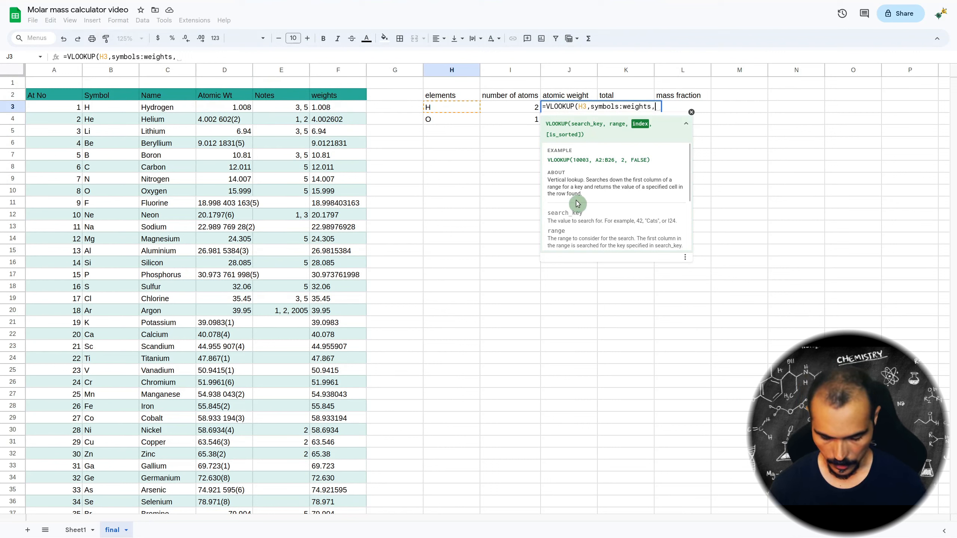
type("5")
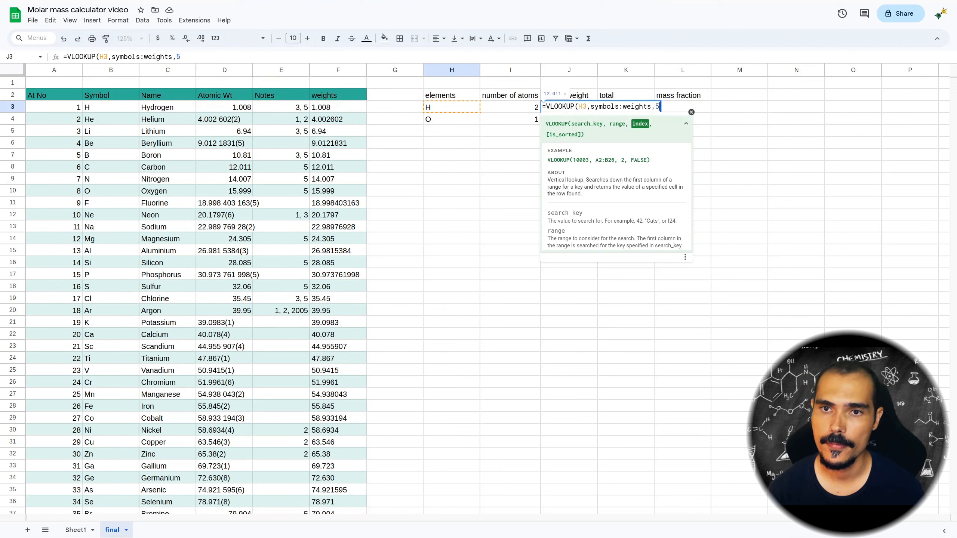
type(",")
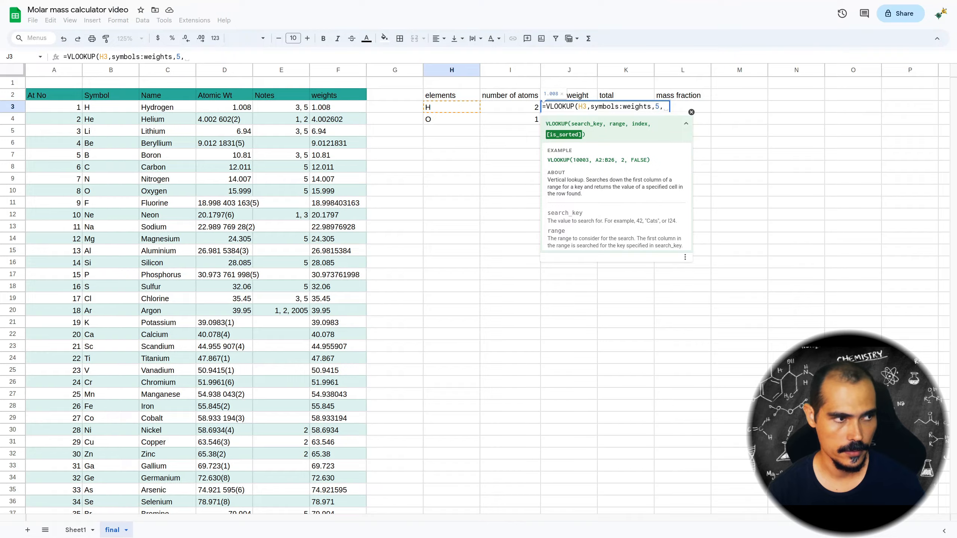
scroll(652, 186, "down", 2)
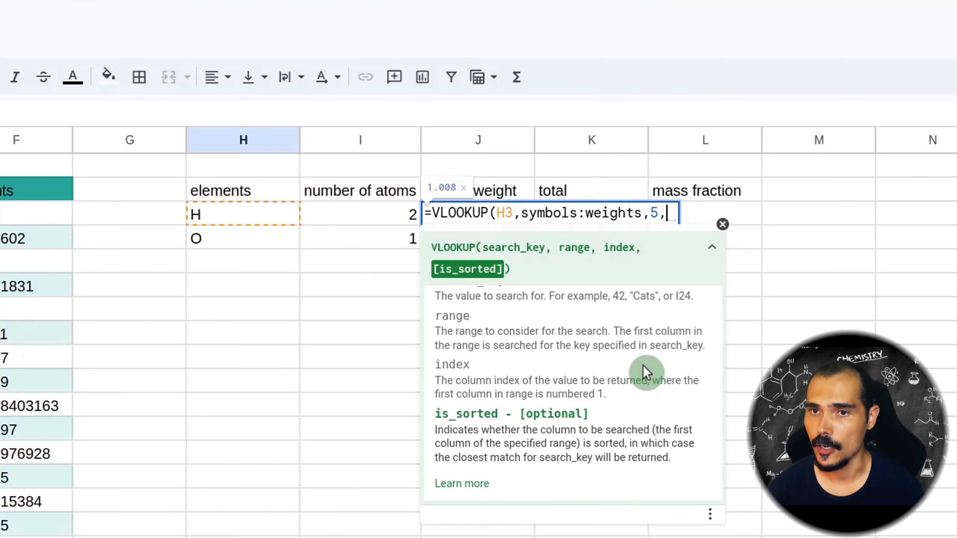
type("fa")
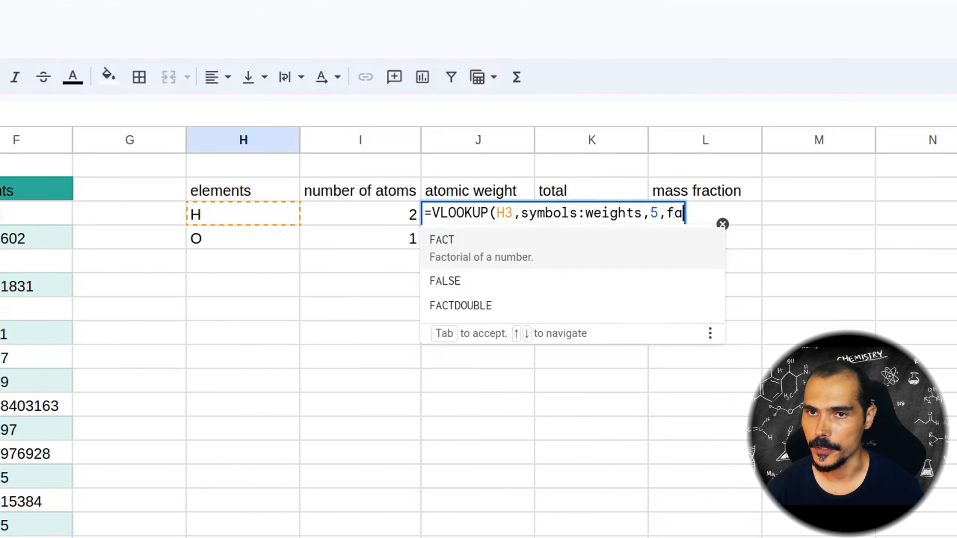
type("lse)")
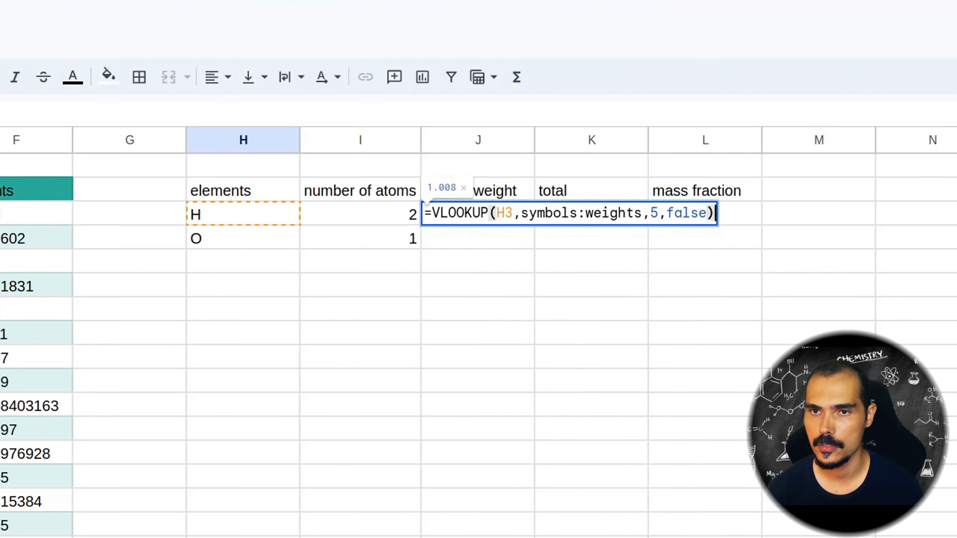
key("Return")
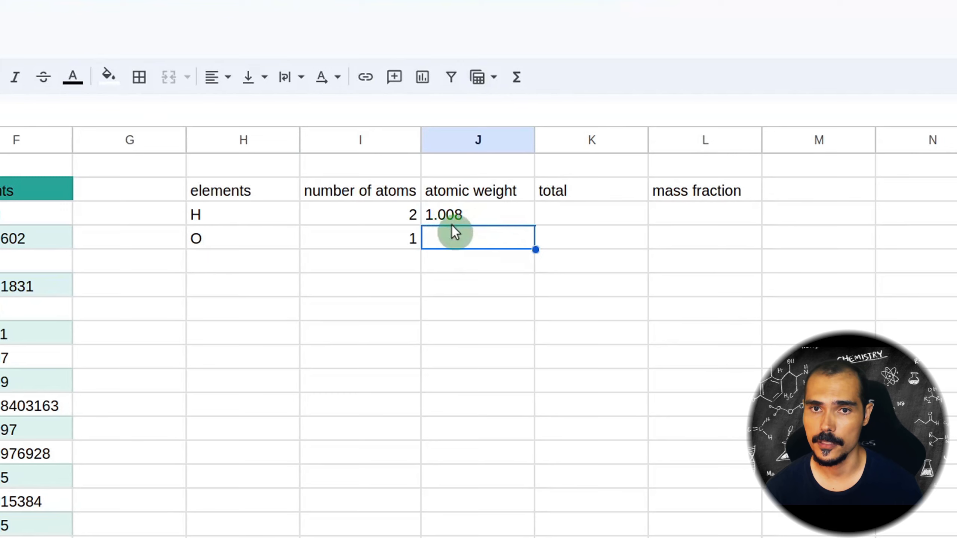
Step: Fill the atomic weight formula from J3 down to the O row in J4, and select the total cell K3
left_click(518, 209)
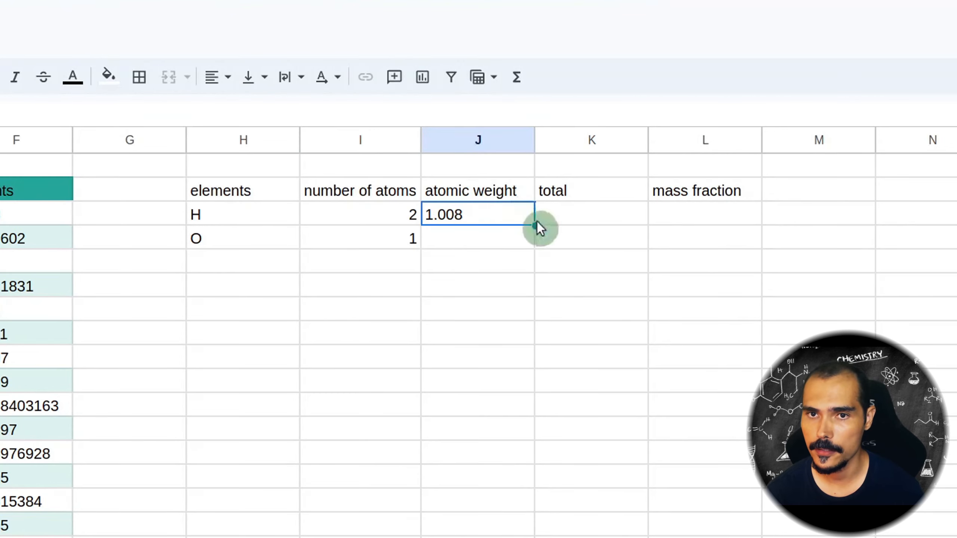
double_click(535, 223)
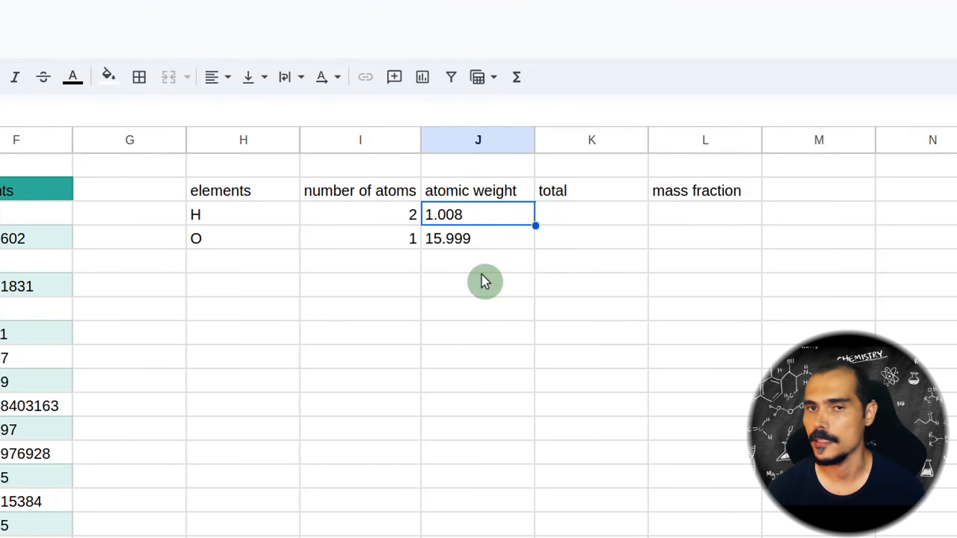
left_click(542, 218)
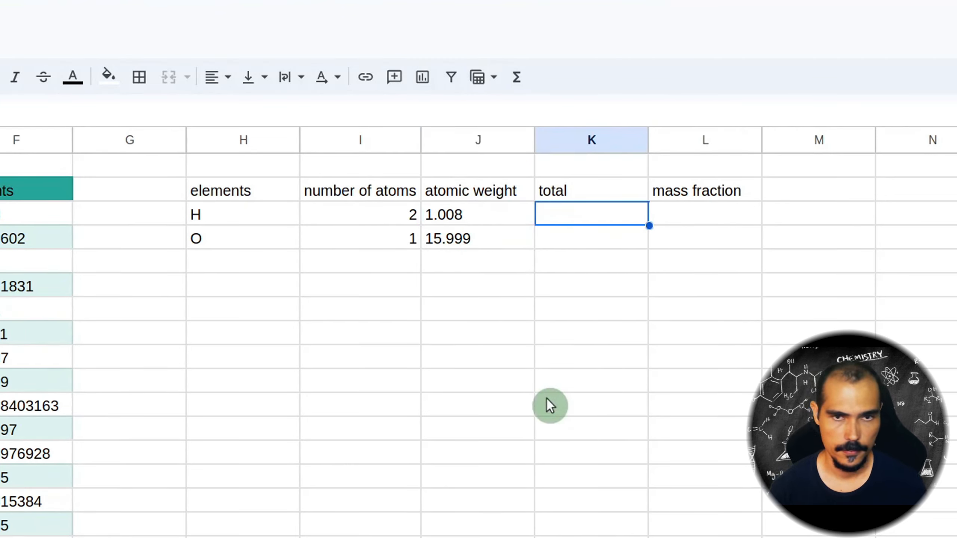
Step: In K3, multiply the number of atoms by the atomic weight with =I3*J3, and fill the formula down to the O row
type("=")
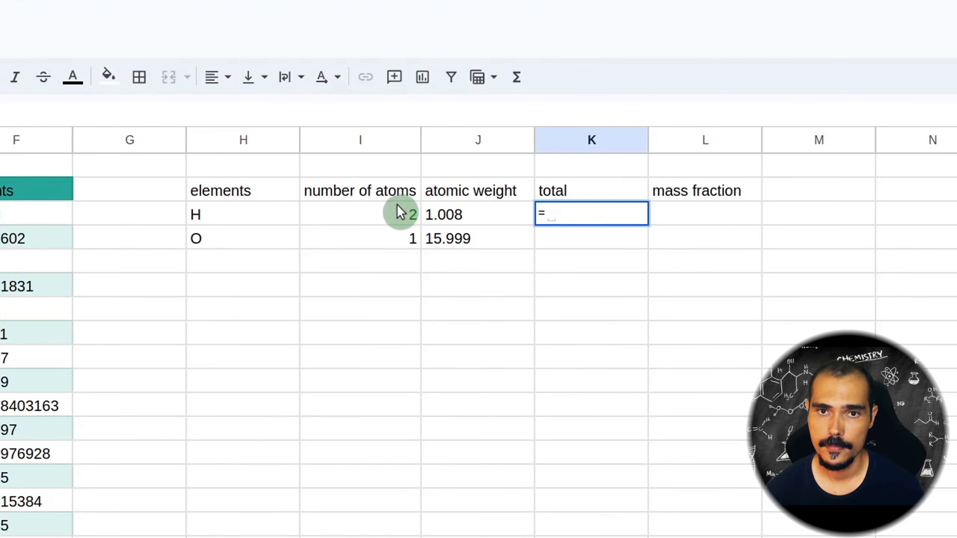
left_click(390, 221)
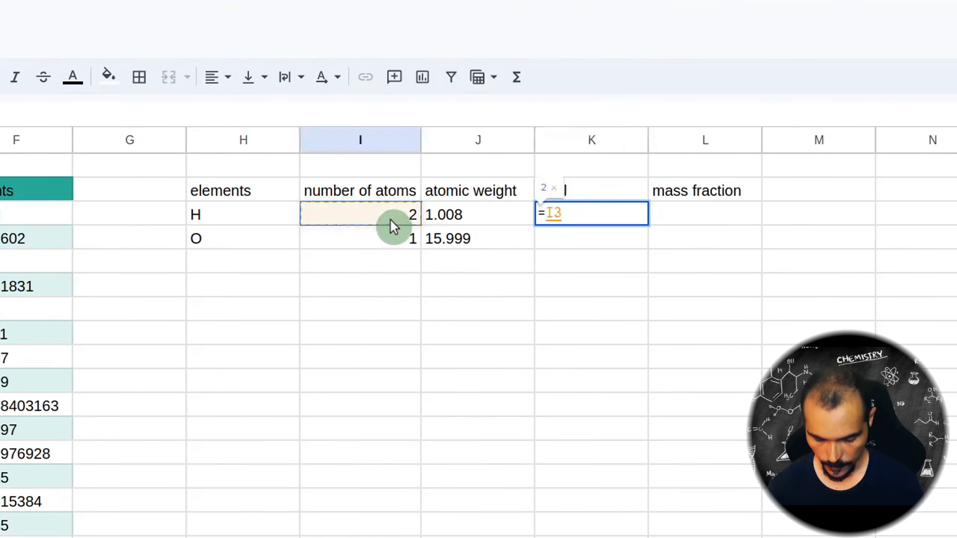
type("*")
left_click(475, 217)
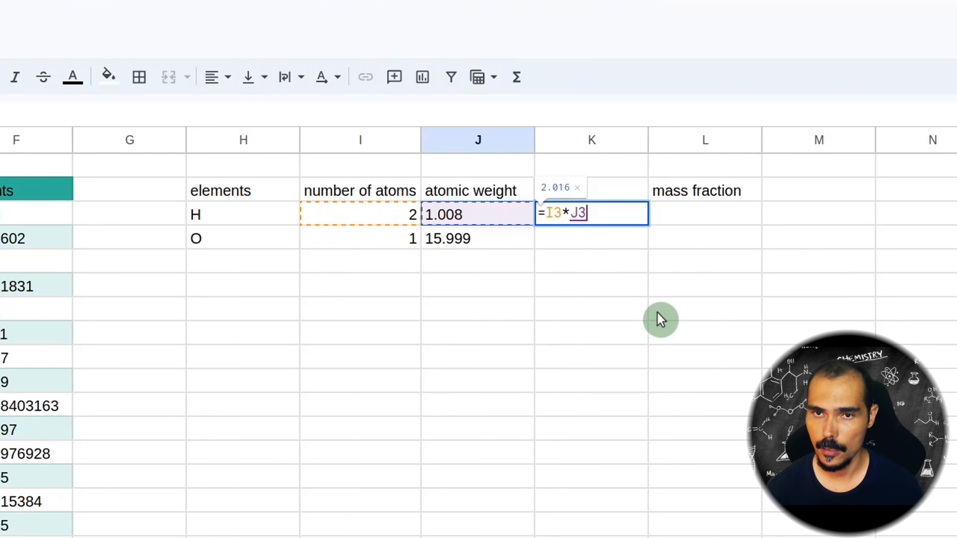
key("Return")
left_click(633, 218)
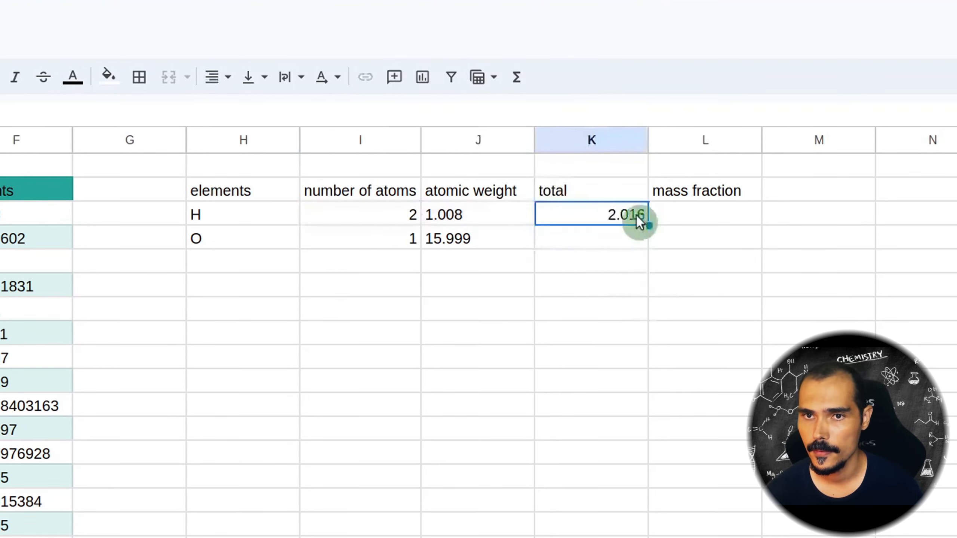
double_click(647, 225)
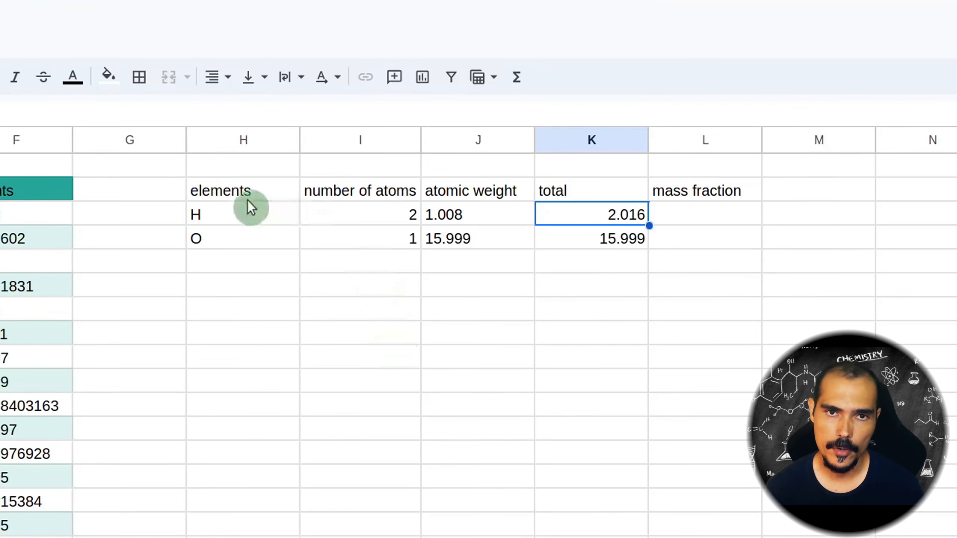
Step: Apply the yellow default alternating colors style to H2:L10, with both header and footer enabled
left_click_drag(248, 200, 711, 377)
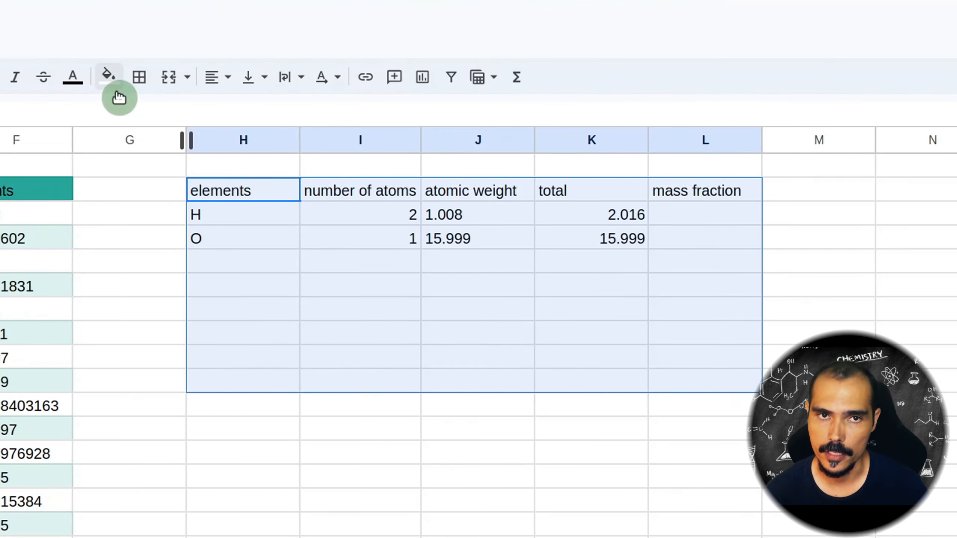
left_click(125, 24)
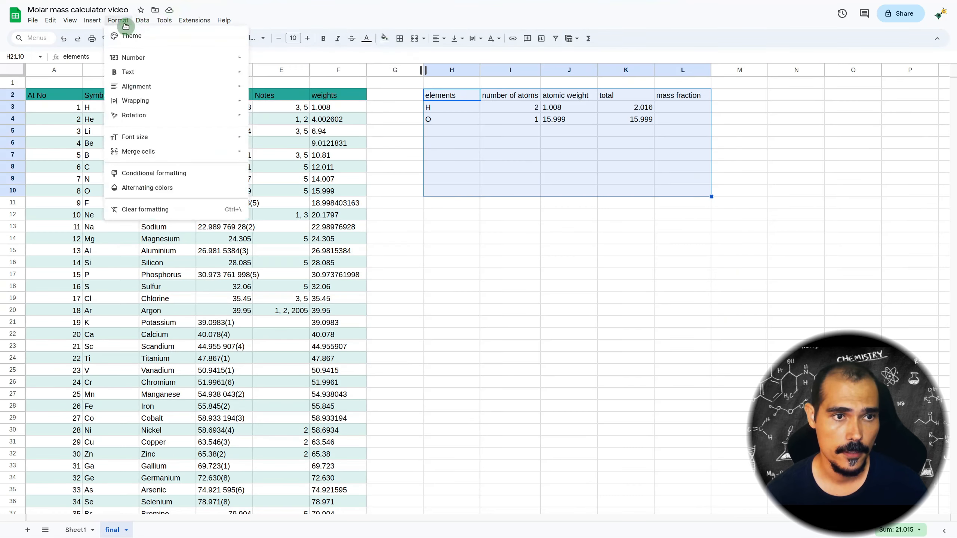
left_click(151, 188)
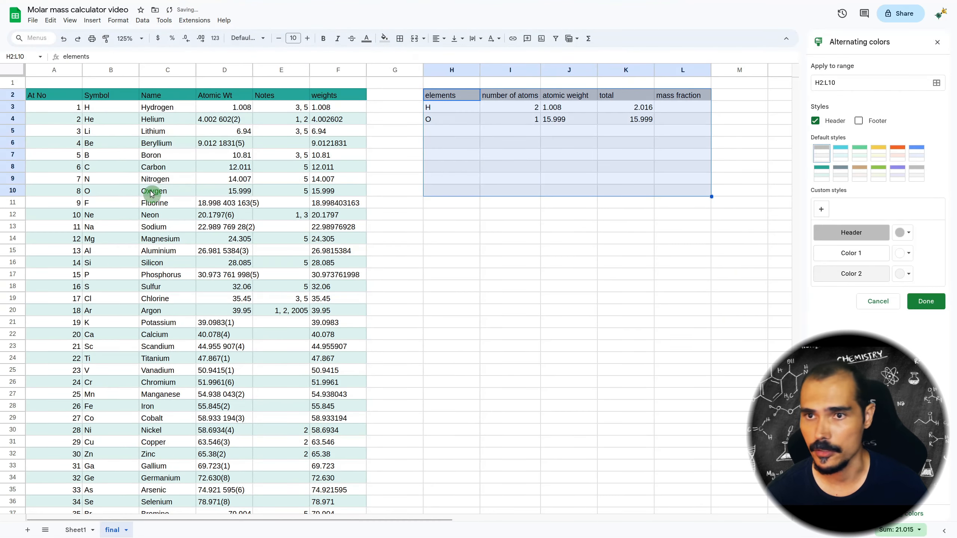
left_click(860, 123)
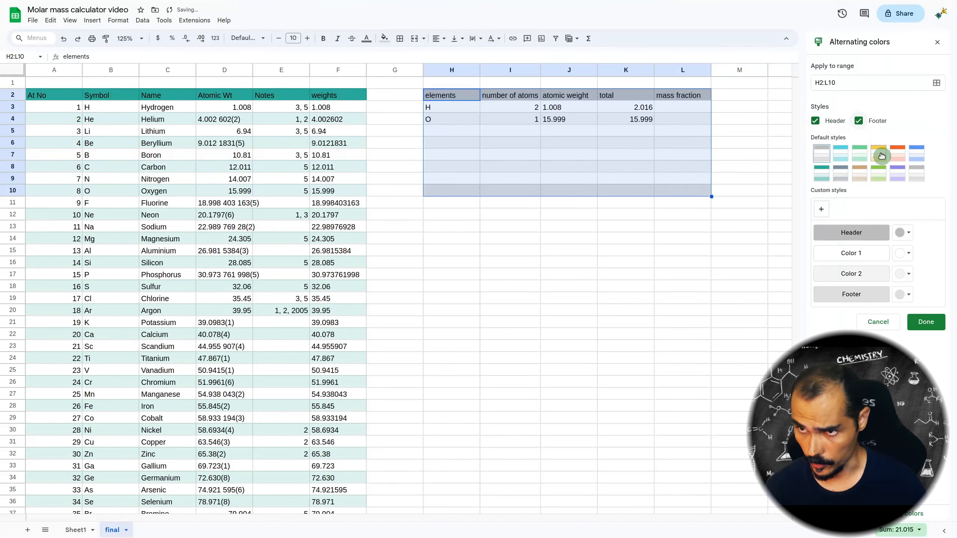
left_click(878, 152)
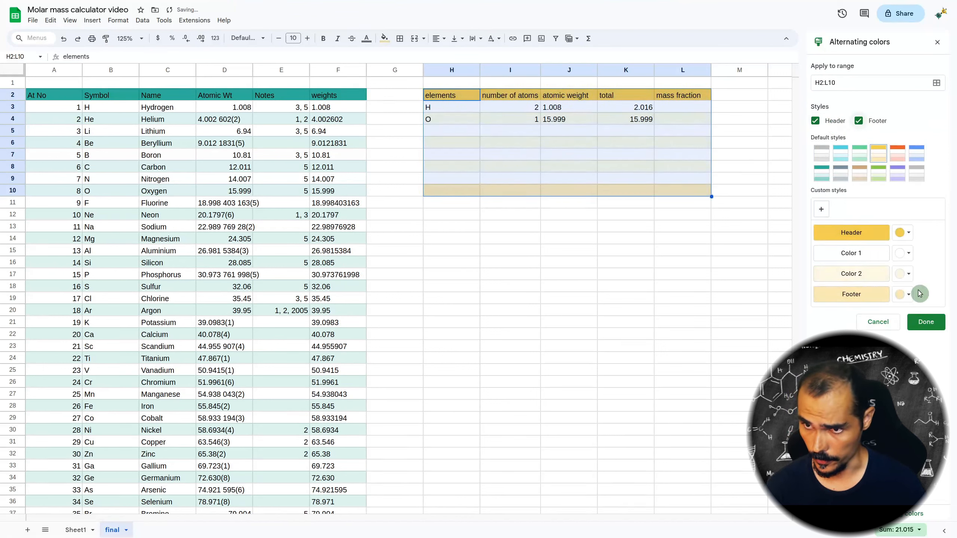
left_click(925, 322)
Step: In the footer cell K10, sum the total column with the formula =sum(K3:K9)
left_click(633, 192)
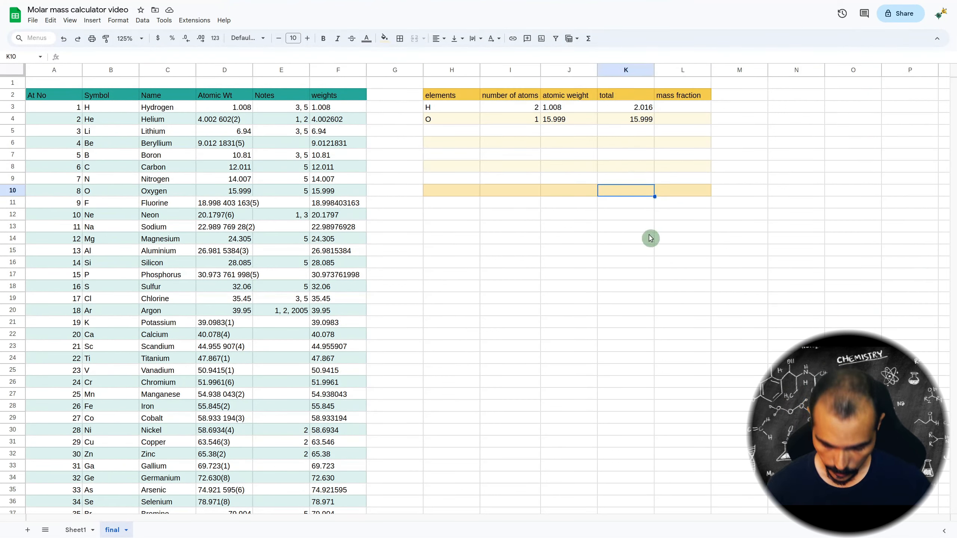
type("=su")
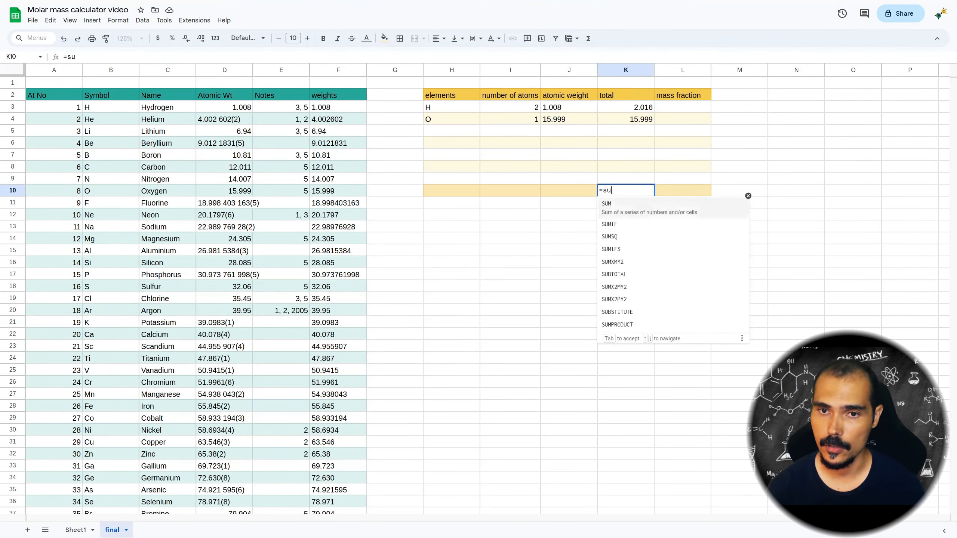
type("m(")
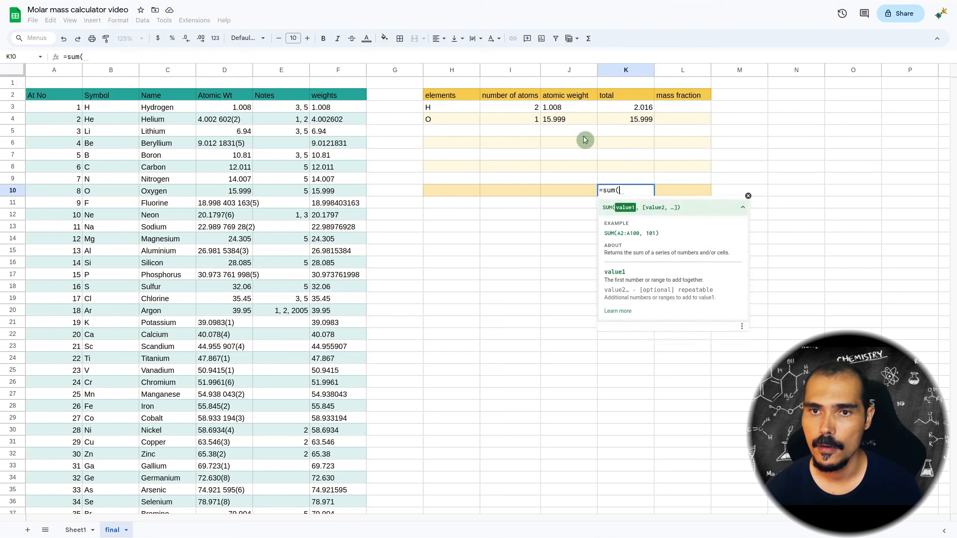
left_click(625, 108)
left_click_drag(629, 177, 631, 180)
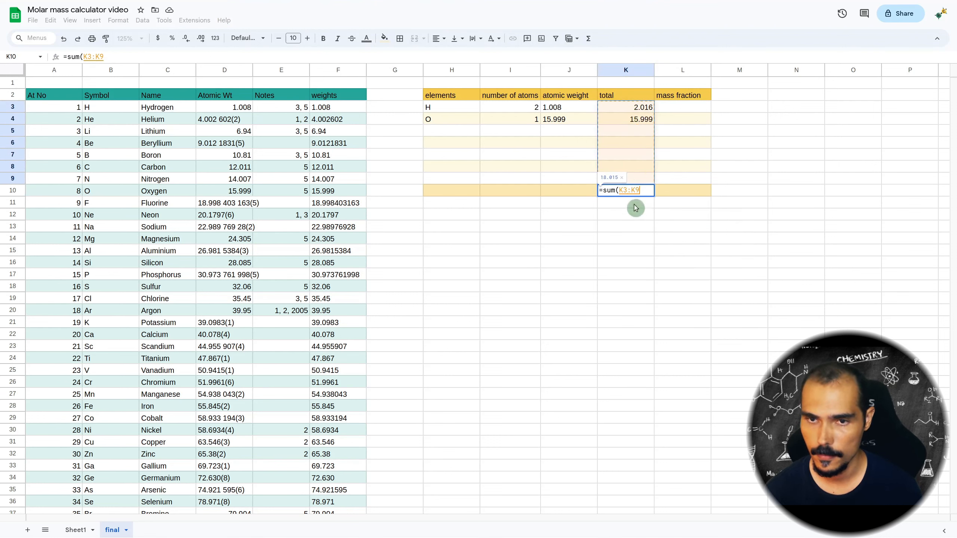
key("Return")
Step: Define a named range called total for the summed cell K10
left_click(638, 193)
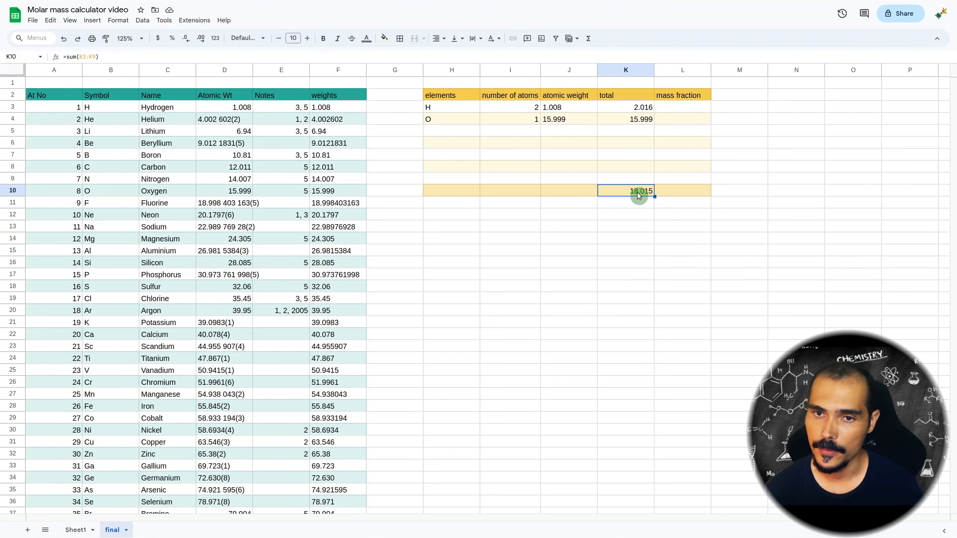
left_click(142, 21)
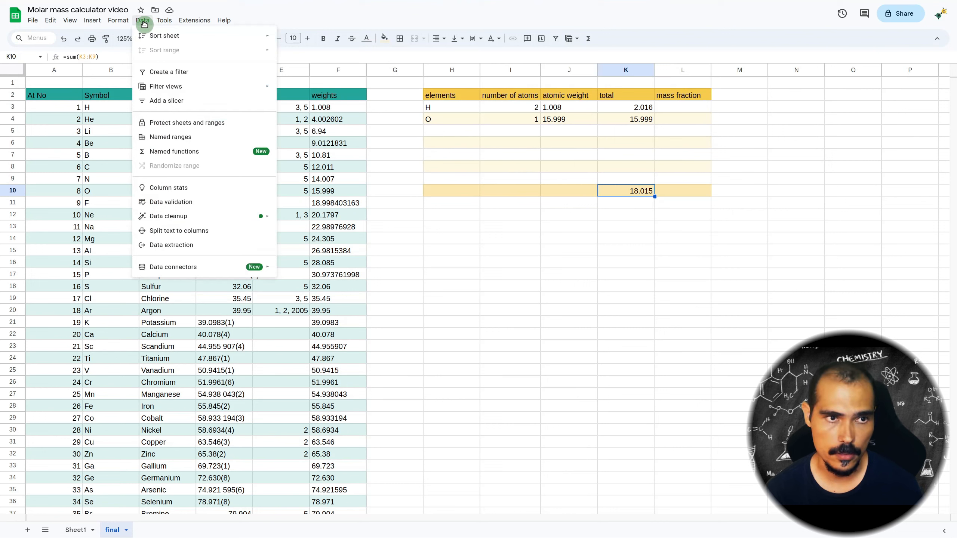
left_click(188, 138)
left_click(861, 71)
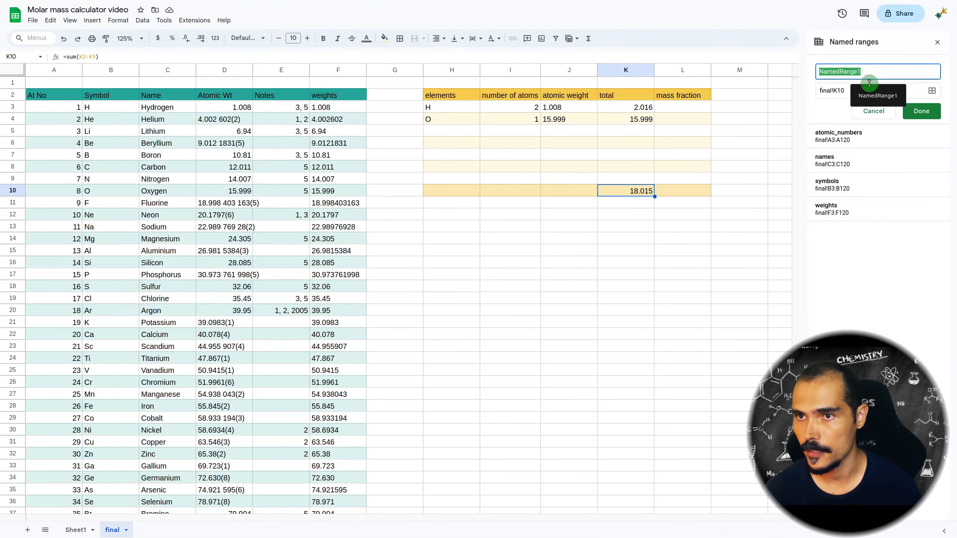
type("t")
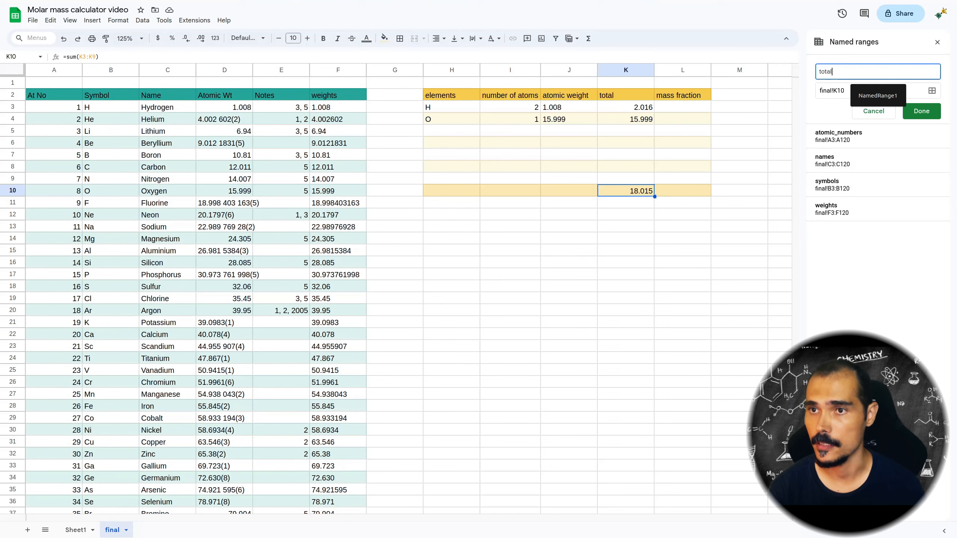
type("otal")
left_click(922, 111)
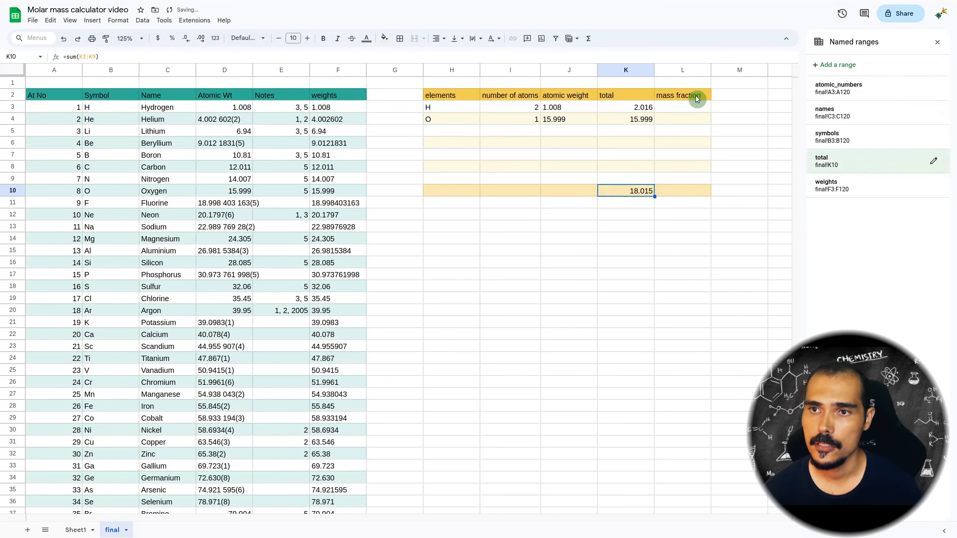
Step: Close the named ranges pane and compute the mass fraction of H in L3 with the formula =K3/total
left_click(700, 107)
left_click(937, 42)
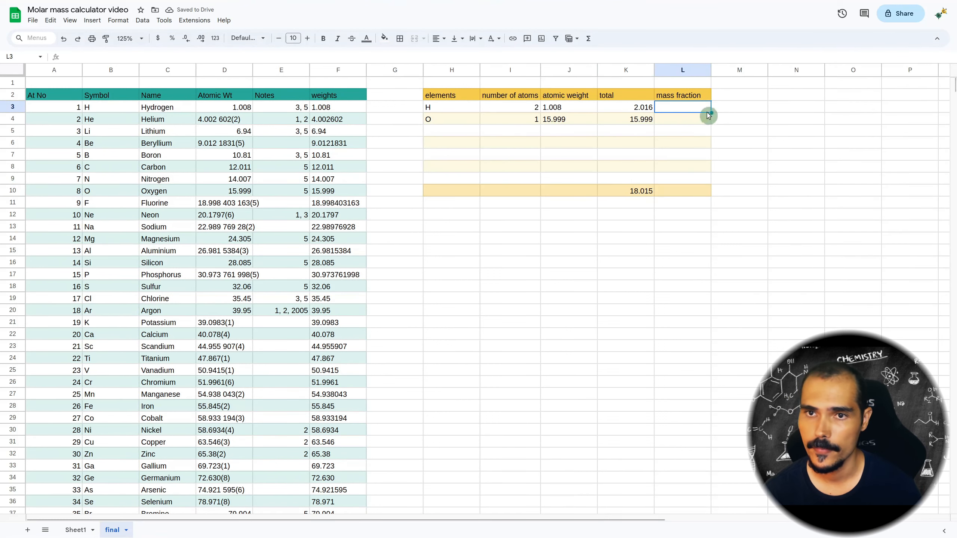
type("=")
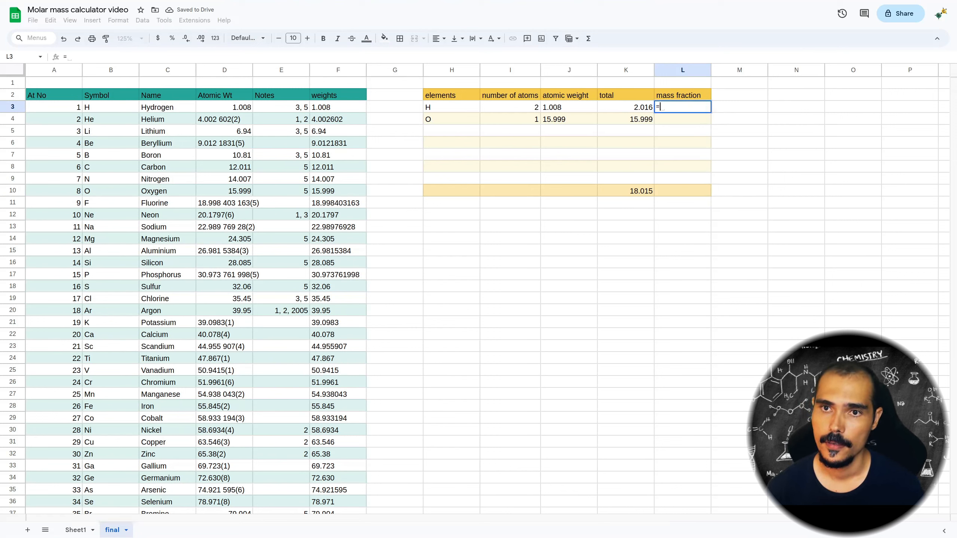
left_click(630, 113)
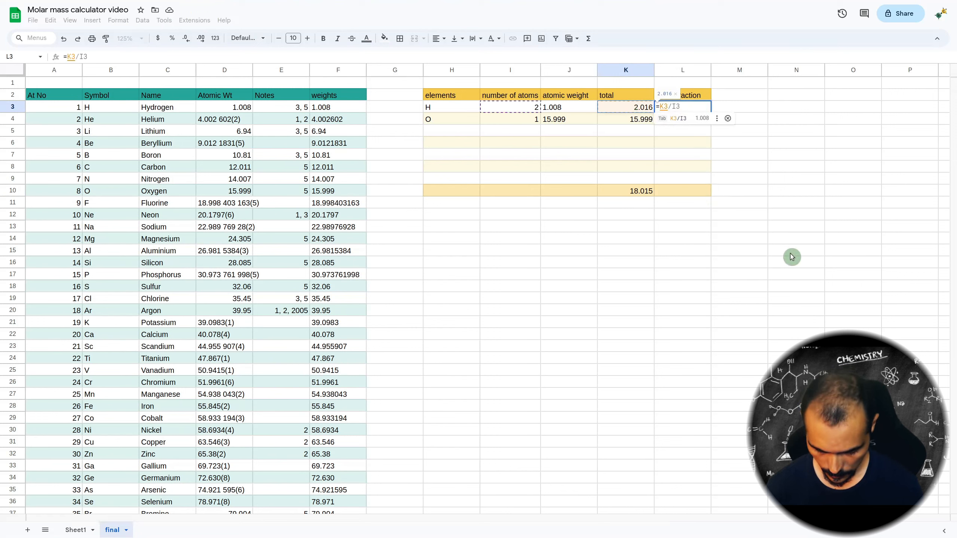
type("/tota")
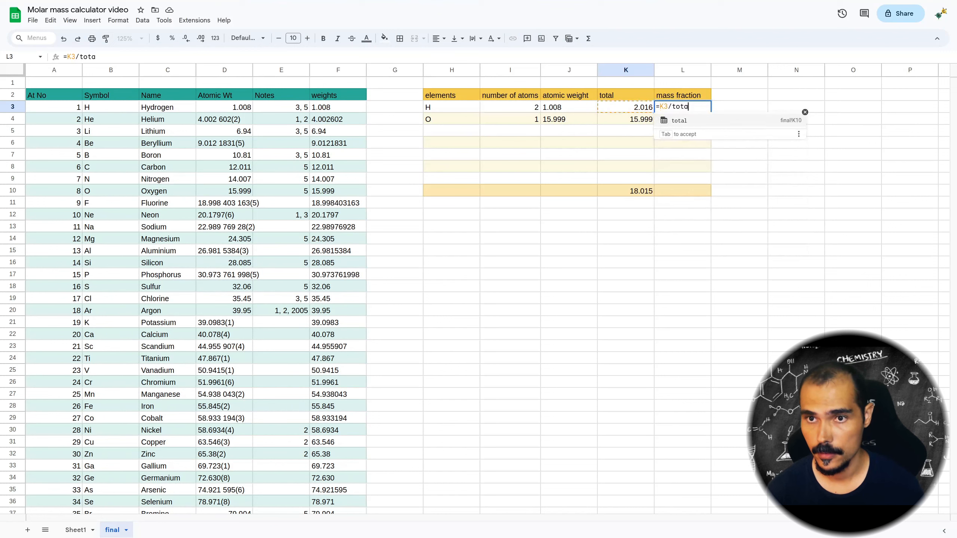
left_click(697, 123)
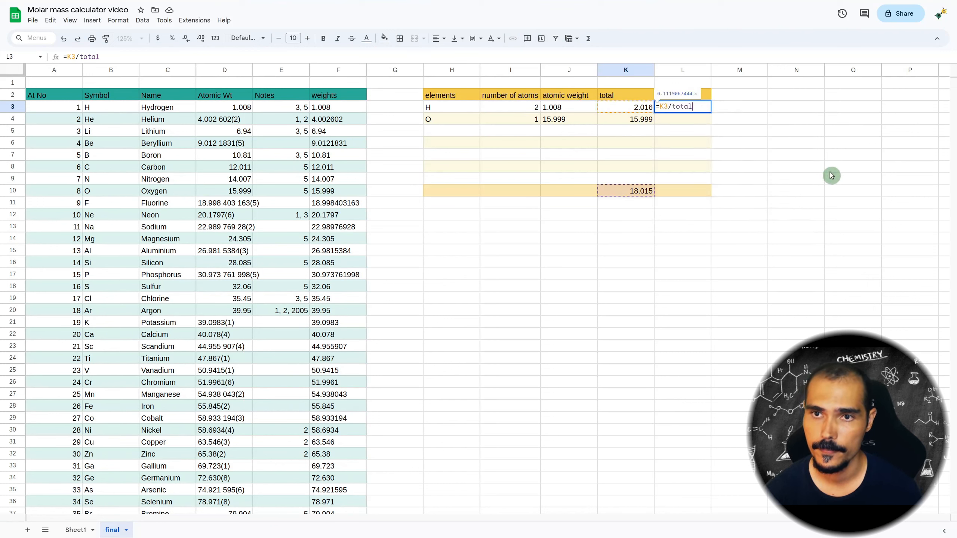
key("Return")
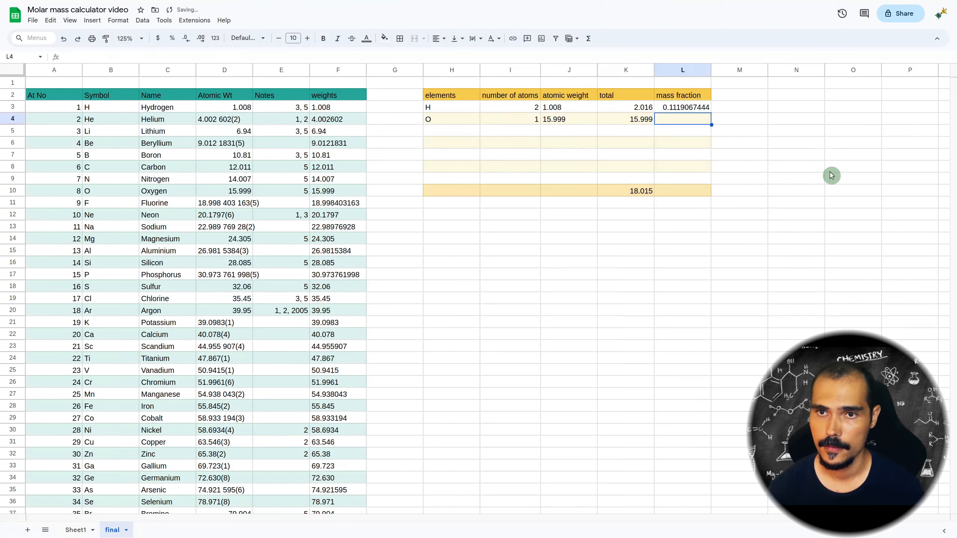
Step: Fill the mass fraction formula from L3 down to the O row in L4
left_click(697, 109)
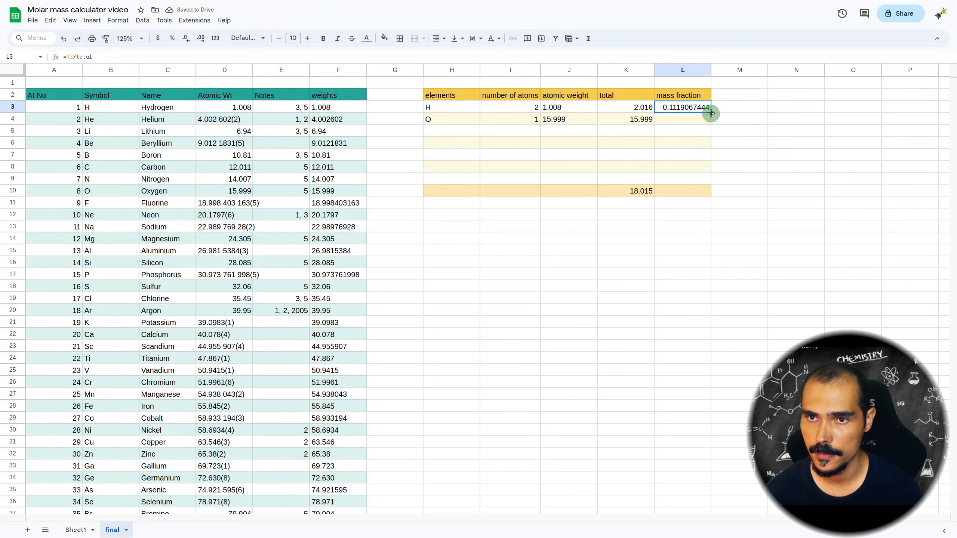
left_click_drag(710, 114, 701, 127)
left_click(690, 120)
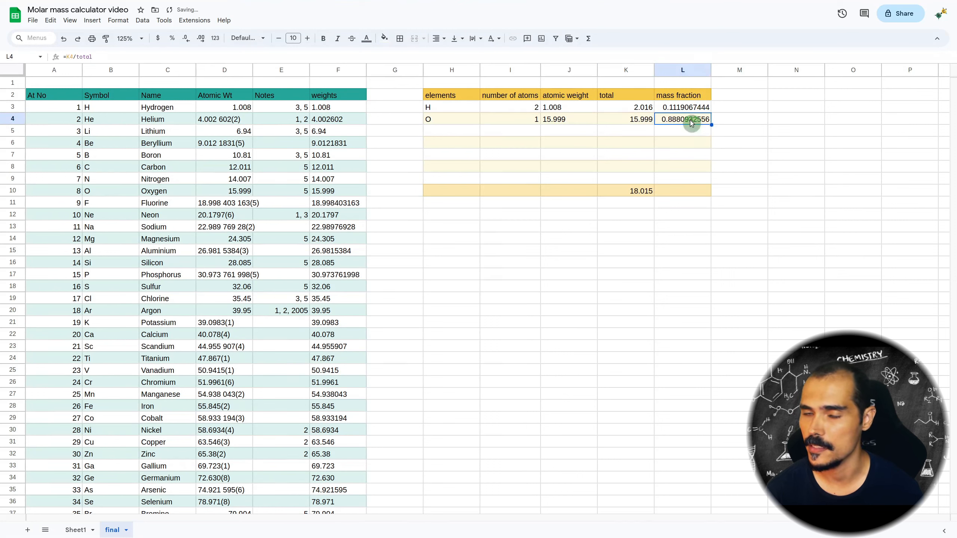
Step: In the footer cell L10, sum the mass fraction column with the formula =sum(L3:L9)
left_click(688, 195)
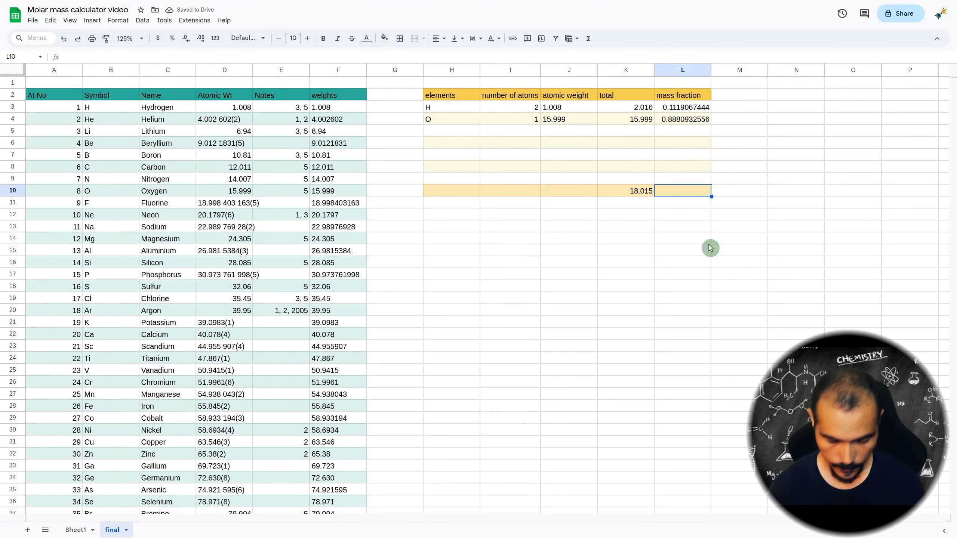
type("=sum*")
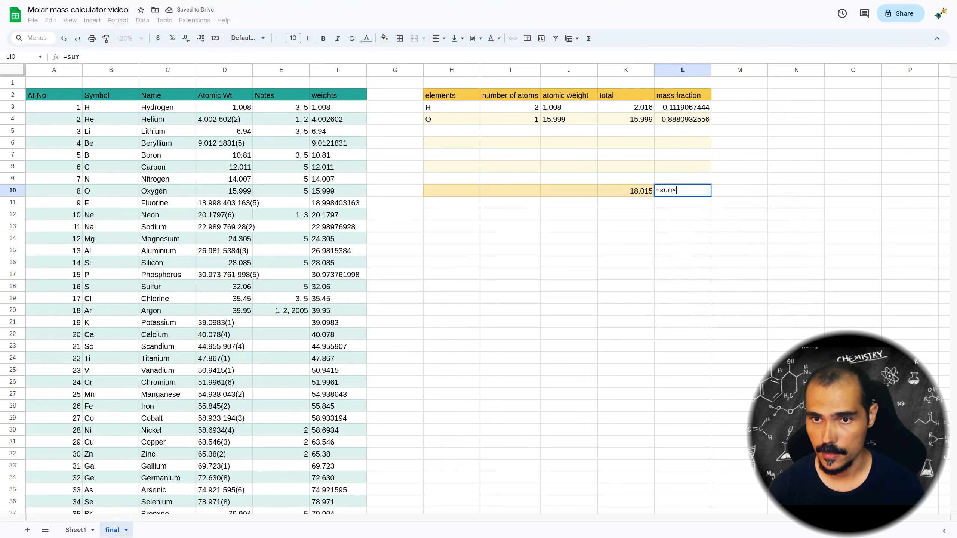
key("BackSpace")
type("(")
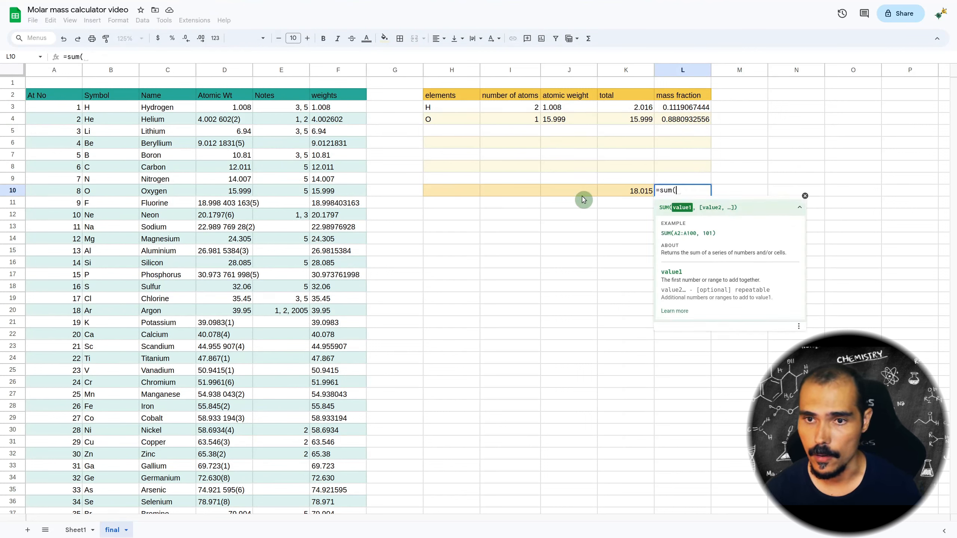
left_click_drag(657, 108, 680, 179)
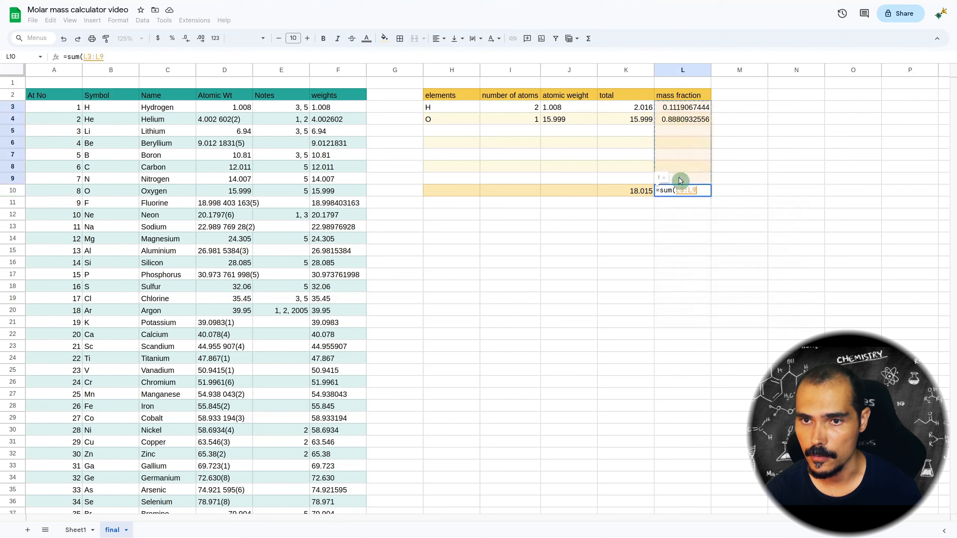
key("Return")
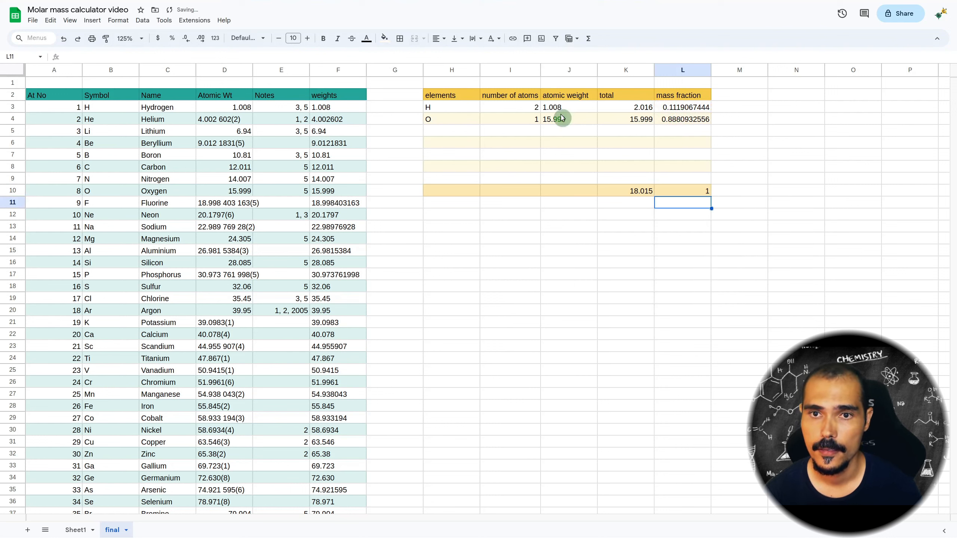
Step: Fill the atomic weight formulas from J3:J4 down to J9, and select the total cell K3
left_click(563, 134)
left_click(582, 109)
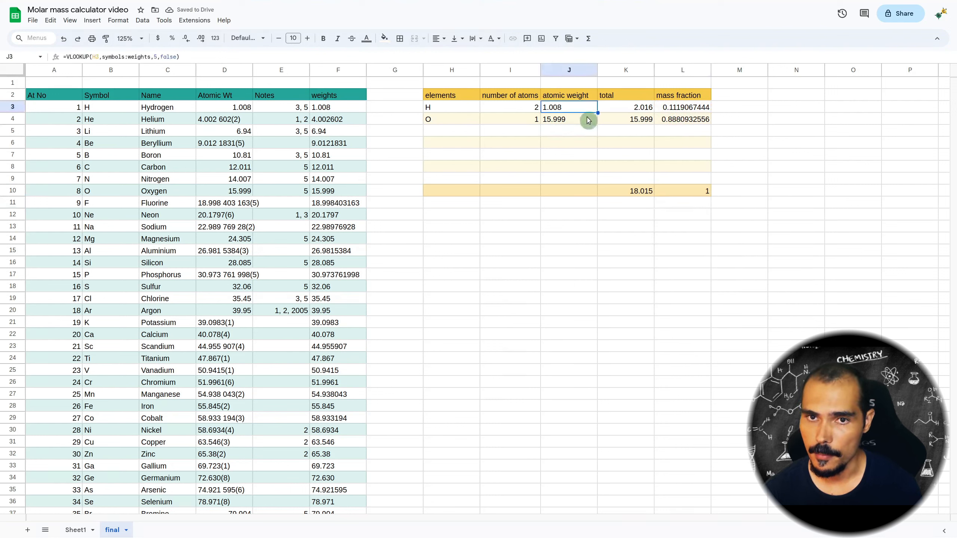
left_click(588, 120, "shift")
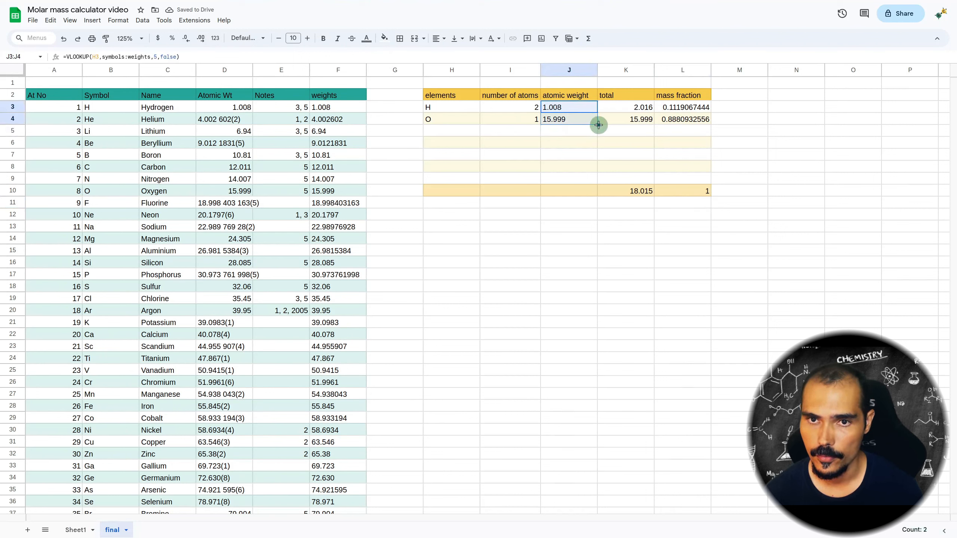
left_click_drag(598, 125, 592, 182)
left_click(645, 110)
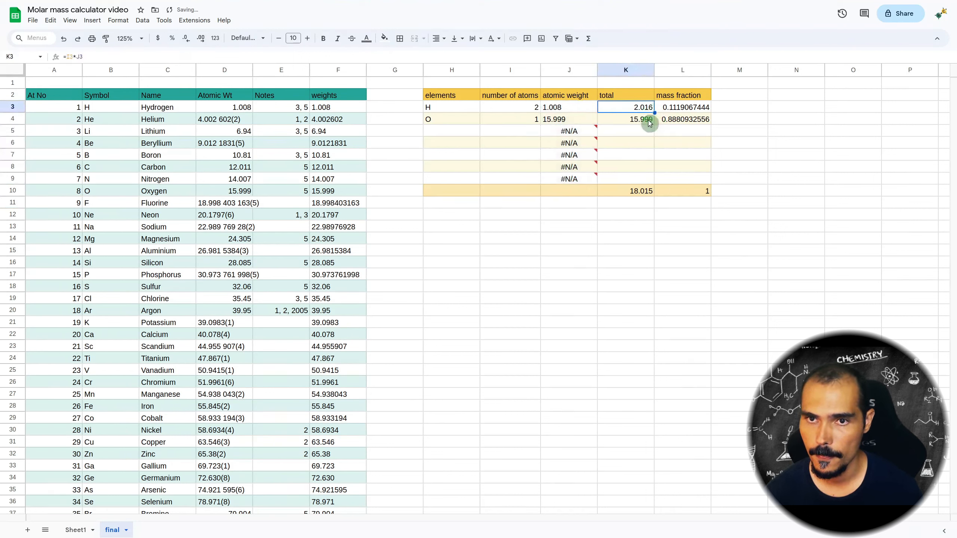
Step: Fill the total formula from K3 and the mass fraction formula from L3 down to row 9
left_click_drag(654, 116, 655, 180)
left_click(702, 109)
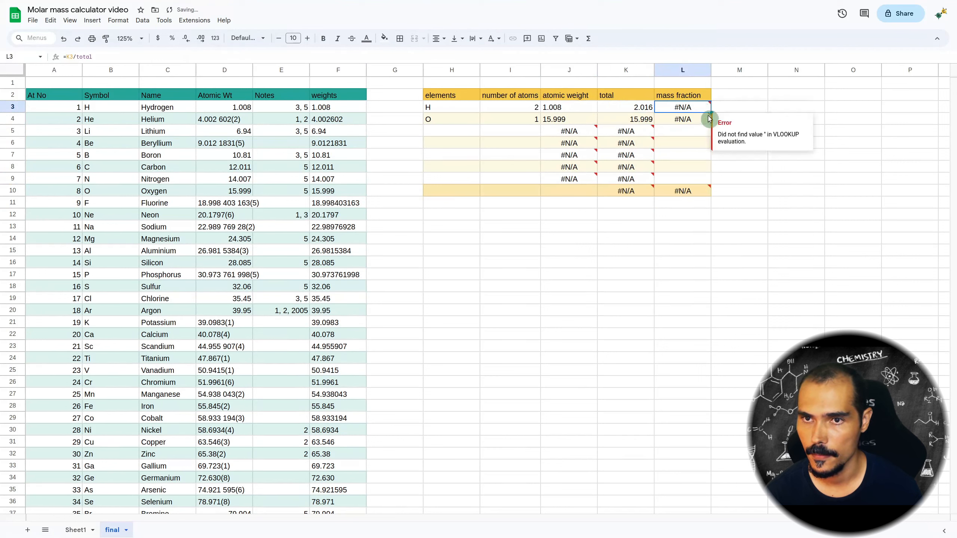
left_click_drag(712, 111, 714, 180)
left_click(628, 135)
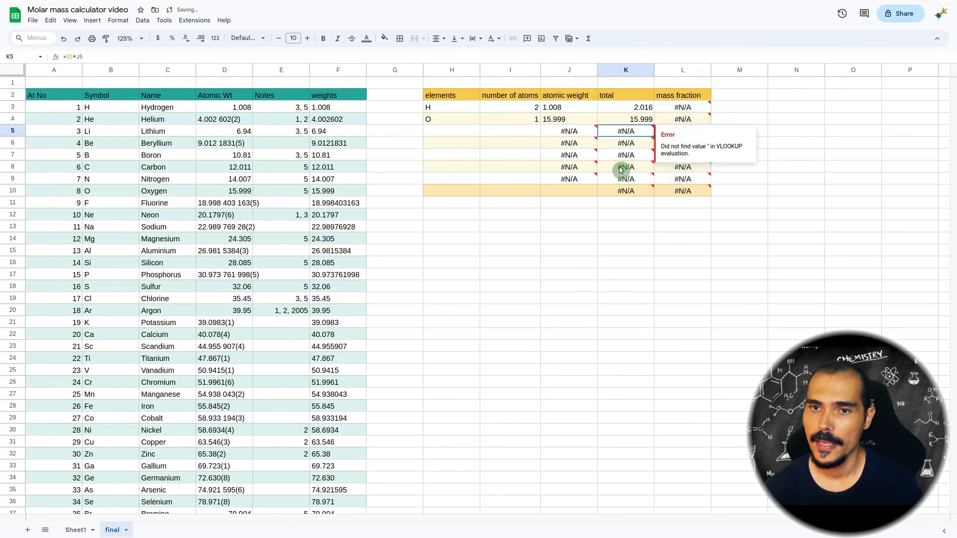
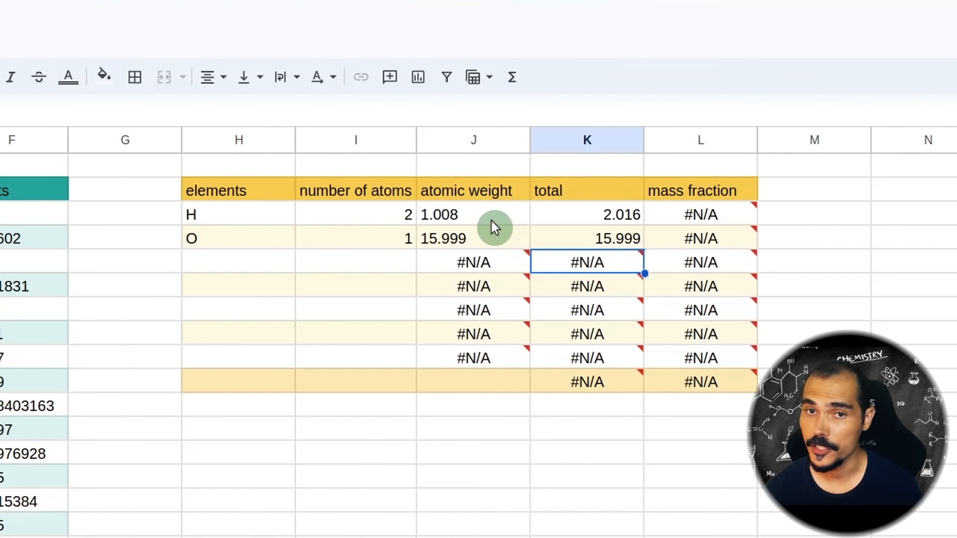
Step: Change the atomic weight formula in J3 to =if(isblank(H3), ,VLOOKUP(H3,symbols:weights,5,false)) and fill it down to J9
left_click(564, 109)
key("F2")
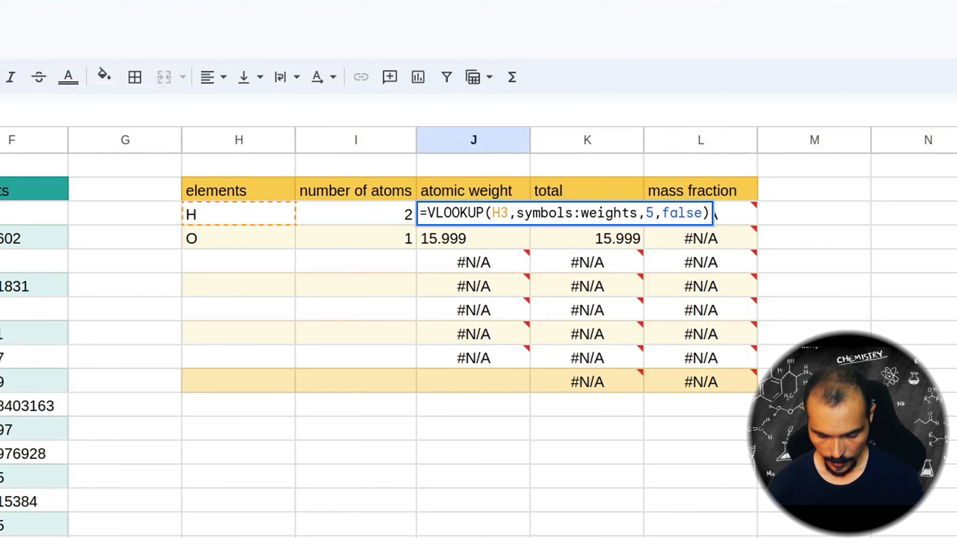
type("if")
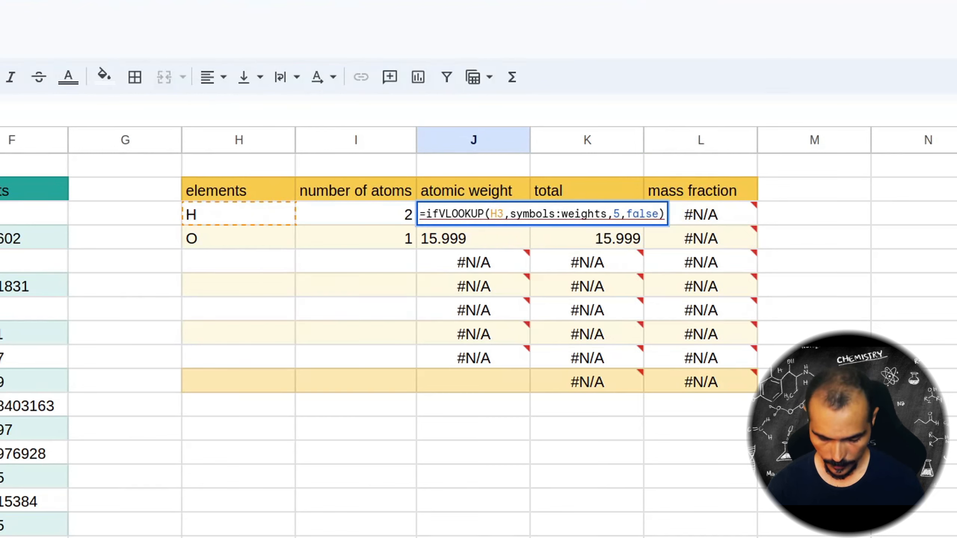
type("(")
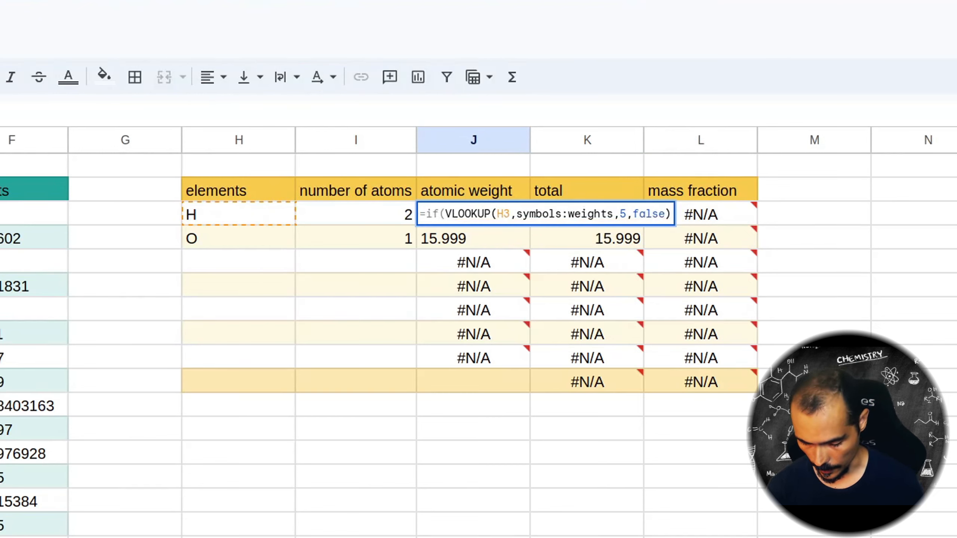
type(")")
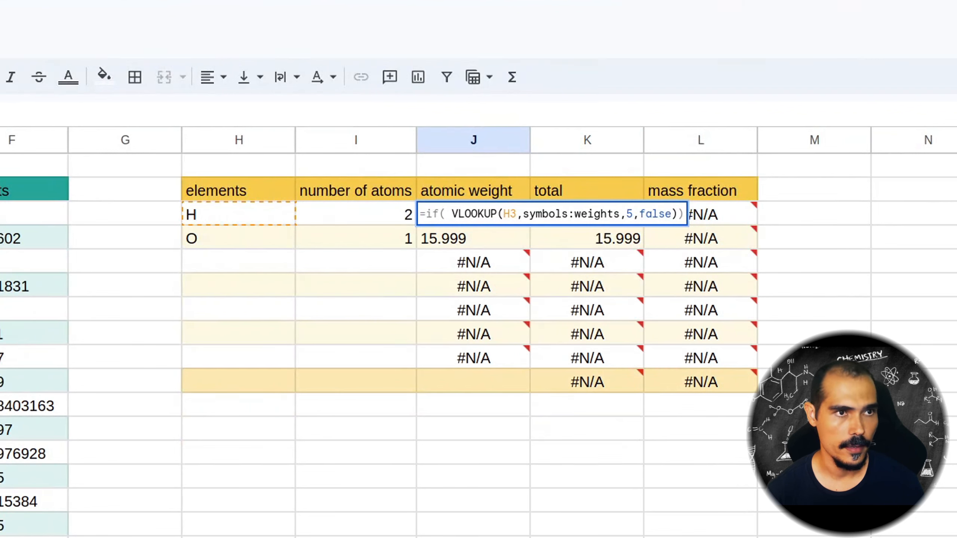
type(" isblank(")
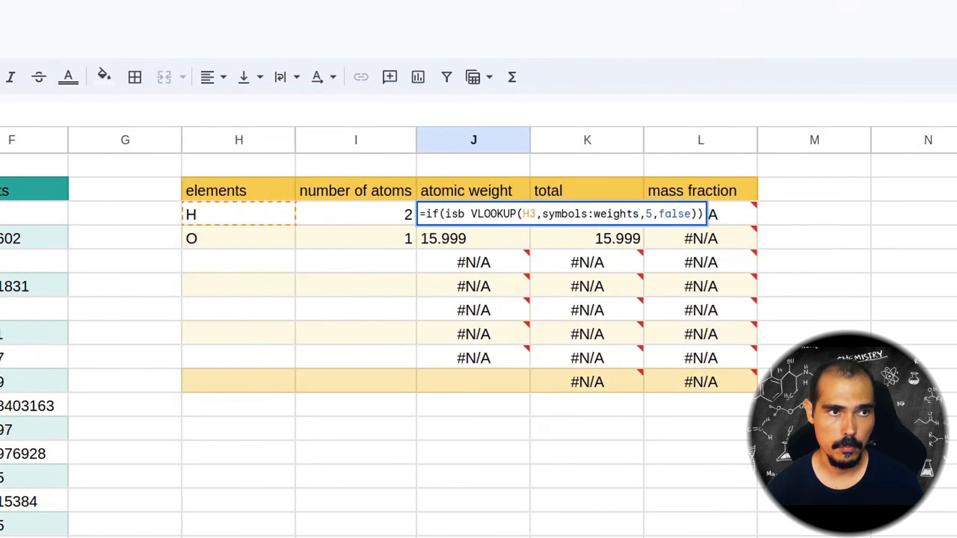
left_click(273, 213)
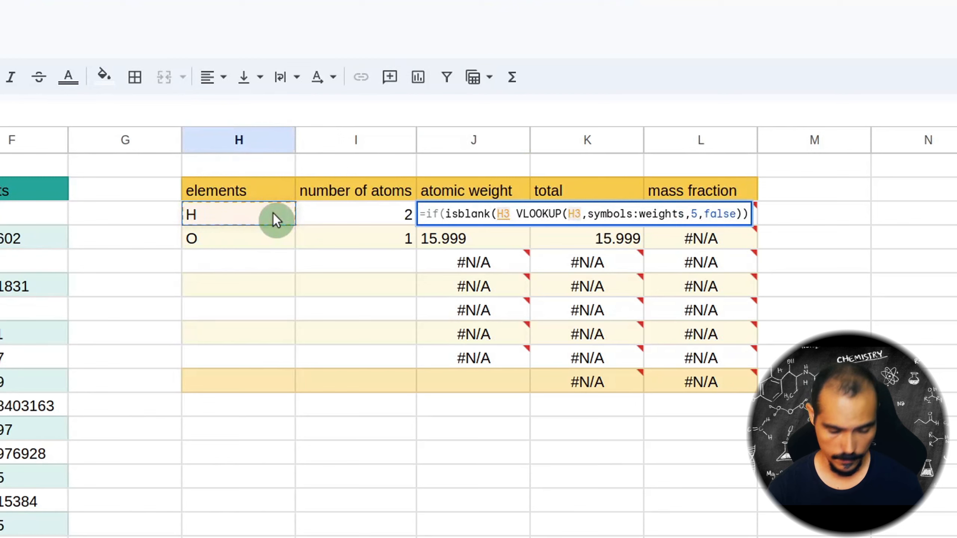
type(")")
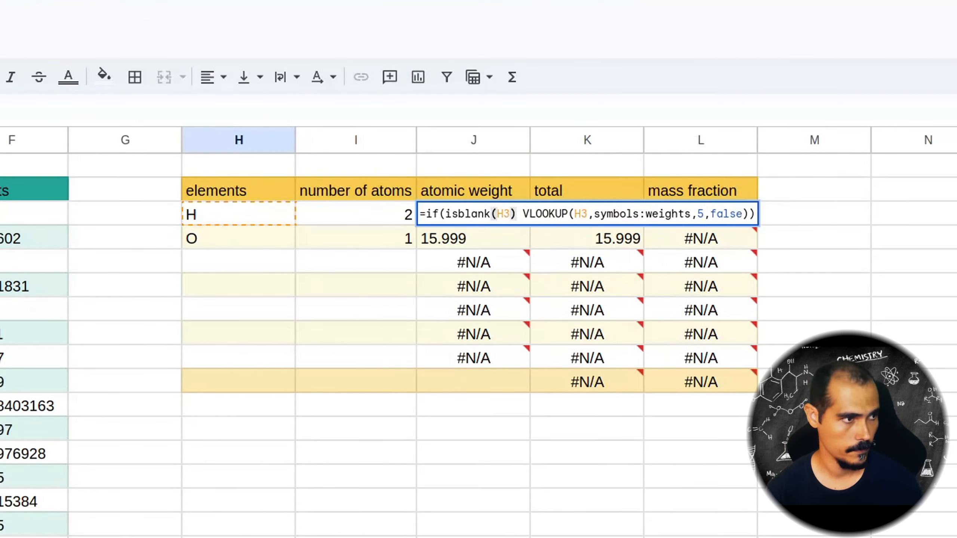
type(", ")
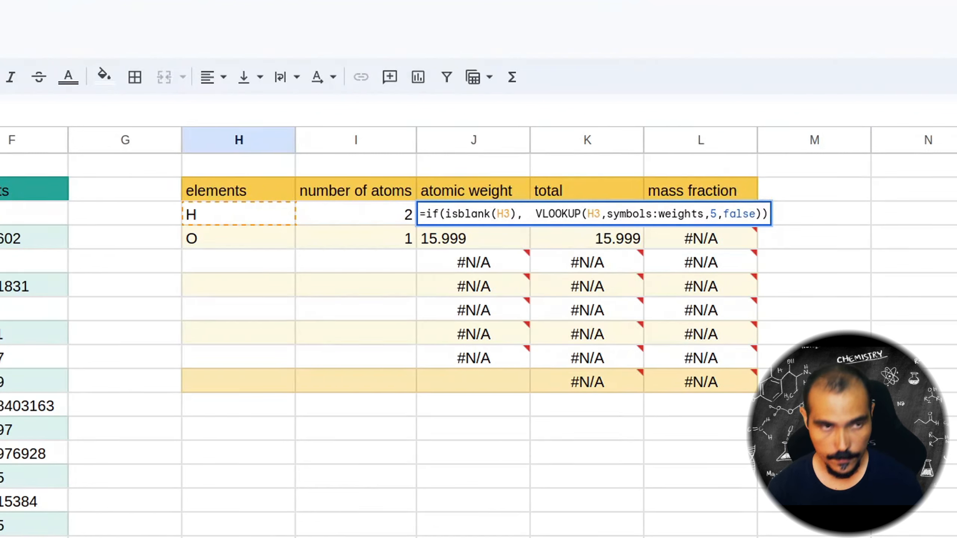
type(",")
key("Delete")
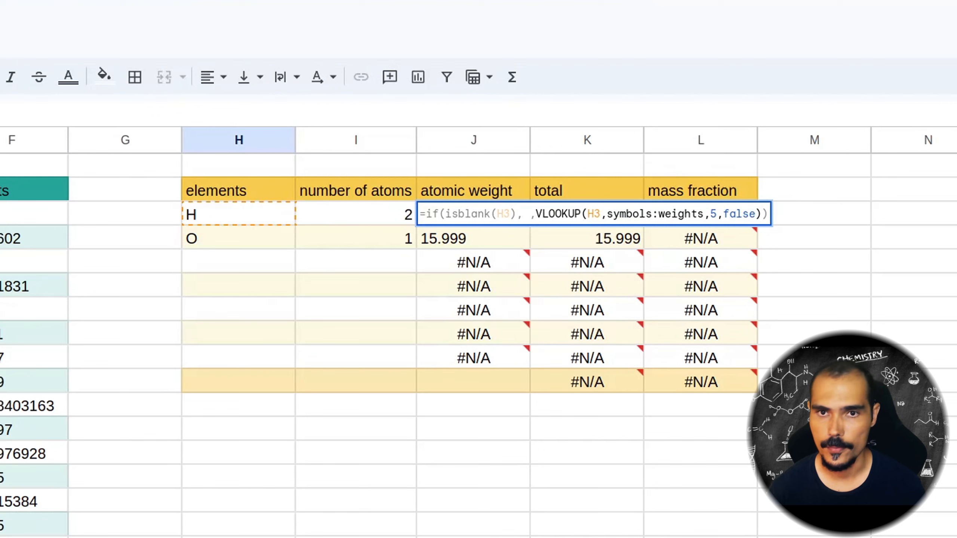
key("Return")
left_click(454, 223)
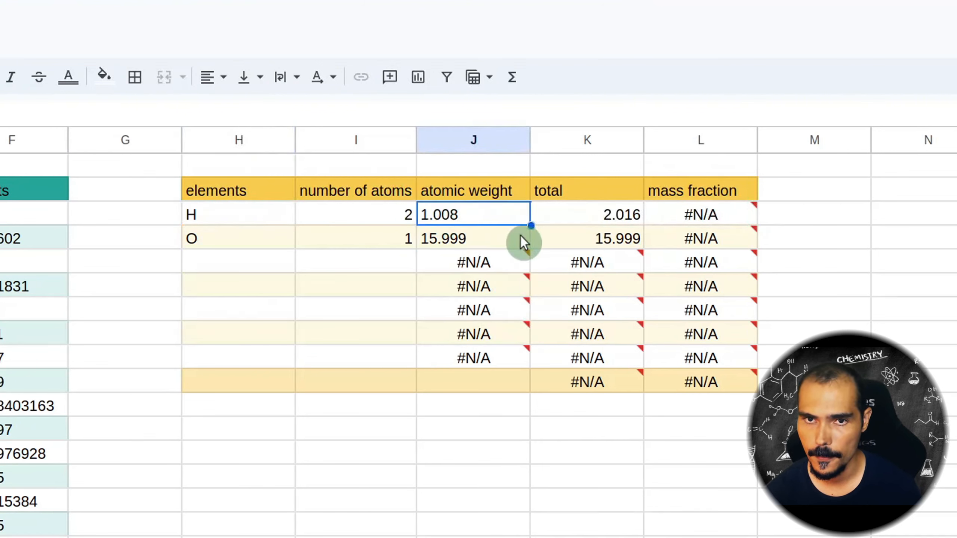
double_click(530, 226)
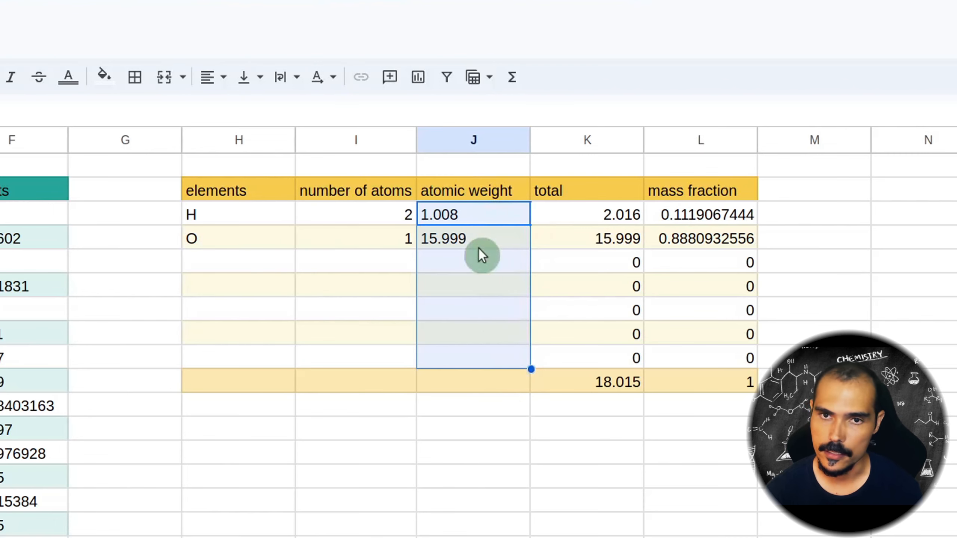
Step: Change the total formula in K3 to =if(isblank(h3), , i3*j3) and fill it down to K9
left_click(606, 225)
key("F2")
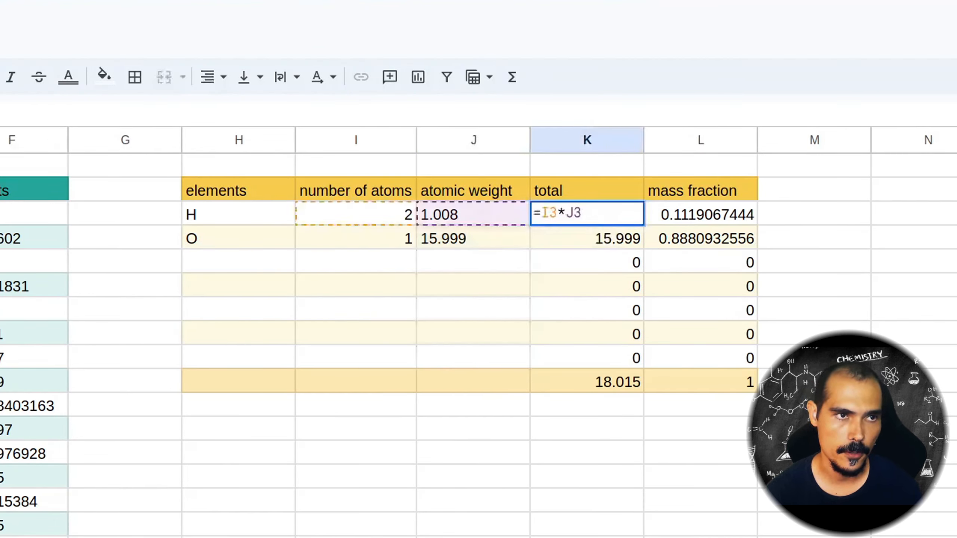
left_click(541, 213)
type("if(isblank")
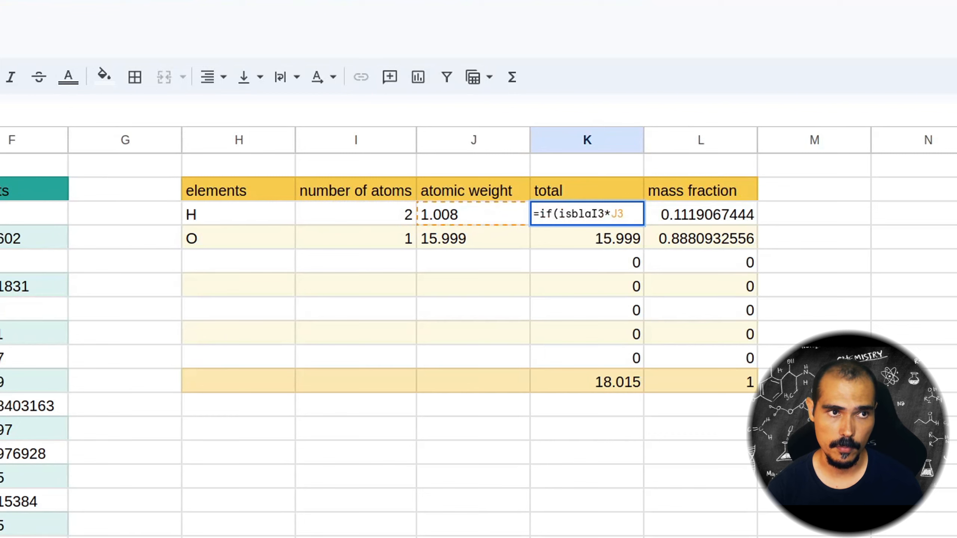
type("(")
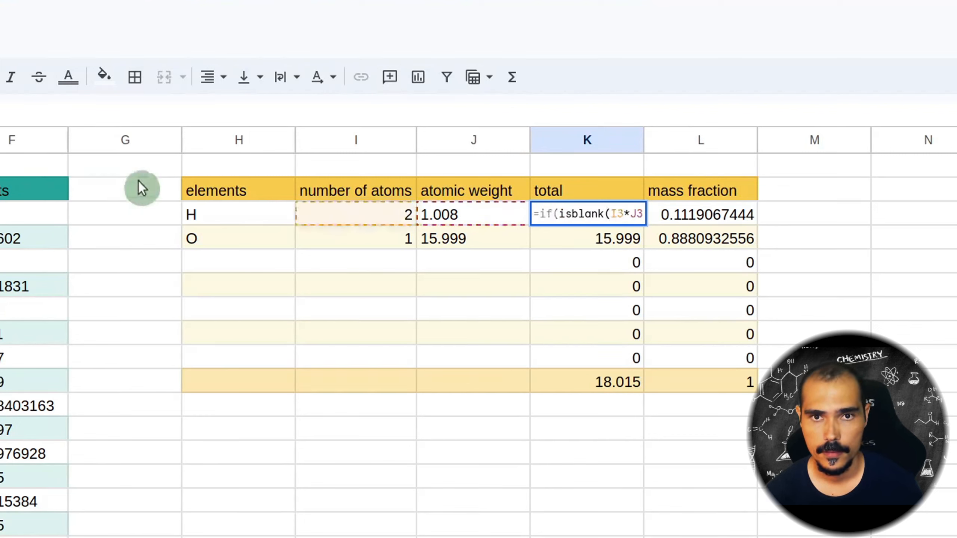
left_click(219, 224)
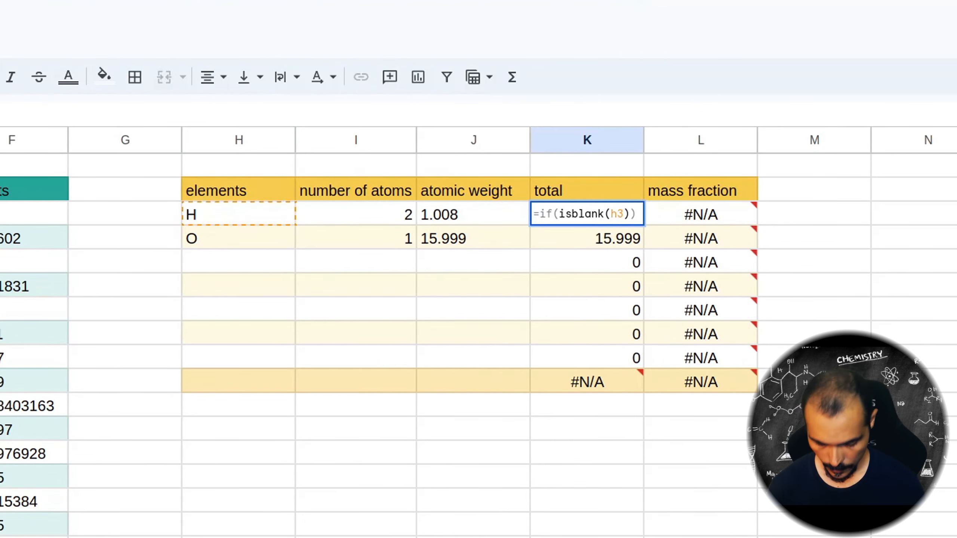
type(", , ")
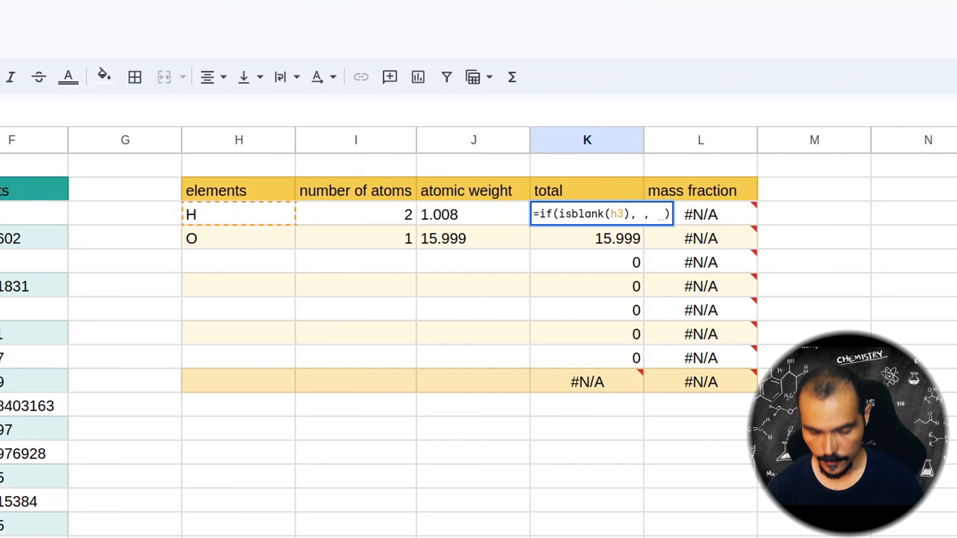
type("i3")
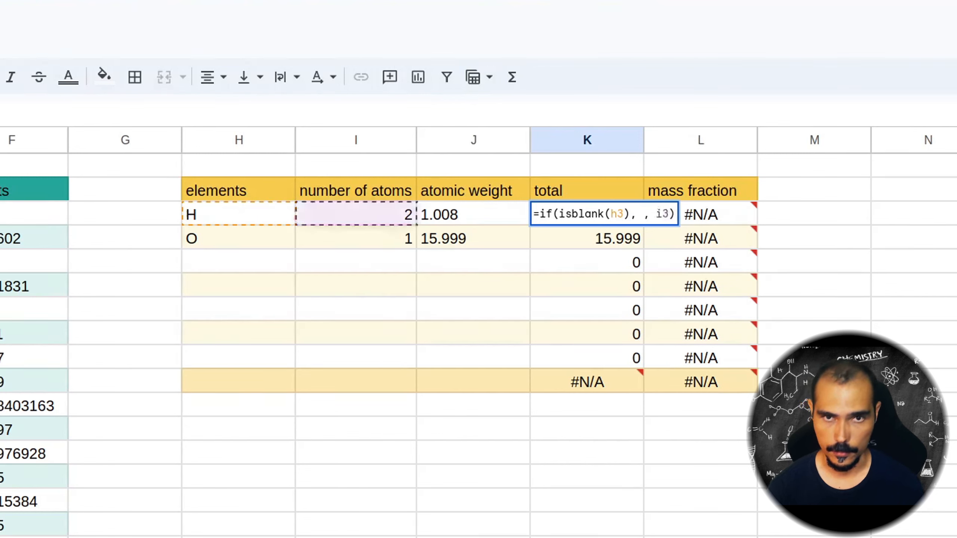
type("*j3")
key("Return")
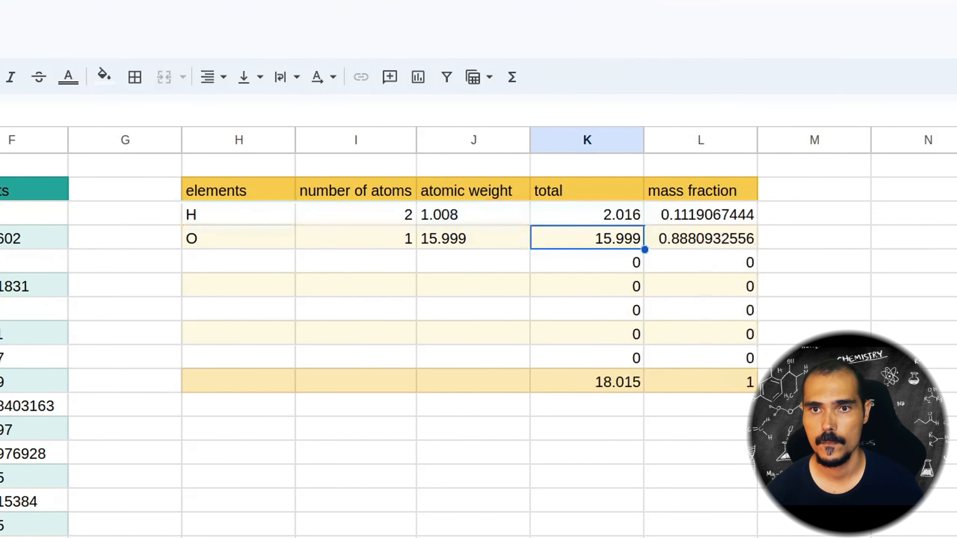
left_click(609, 227)
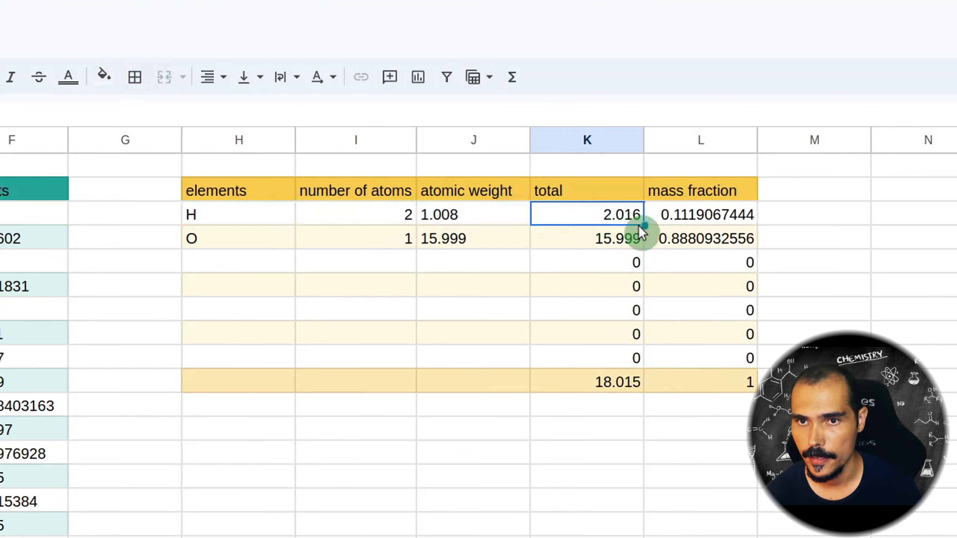
left_click_drag(644, 225, 631, 356)
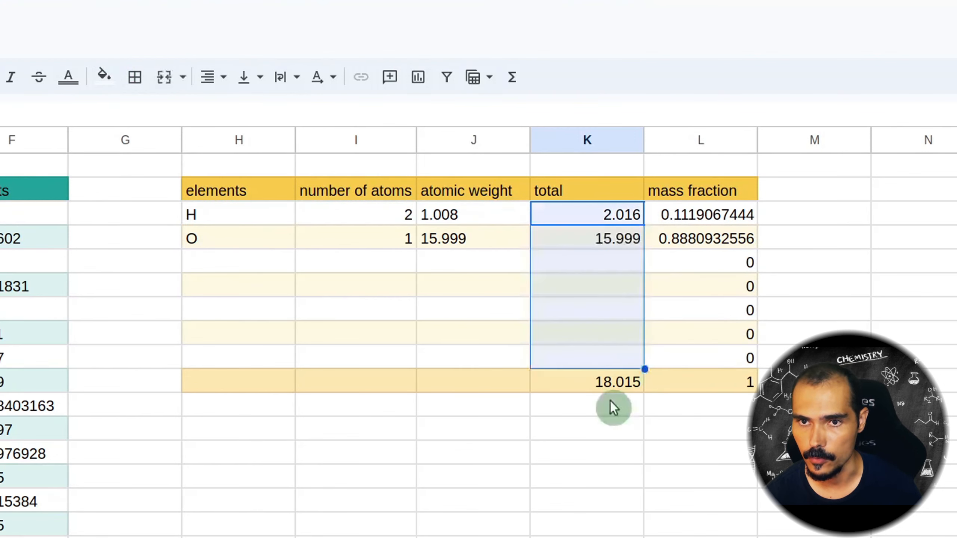
Step: Change the mass fraction formula in L3 to =if(isblank(h3), ,K3/total) and fill it down to L9
left_click(748, 219)
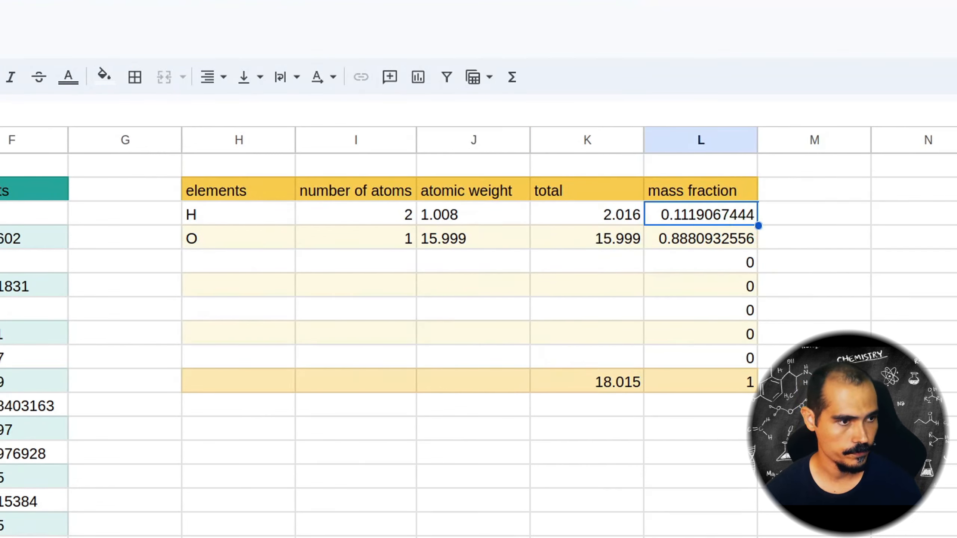
key("F2")
type("if(")
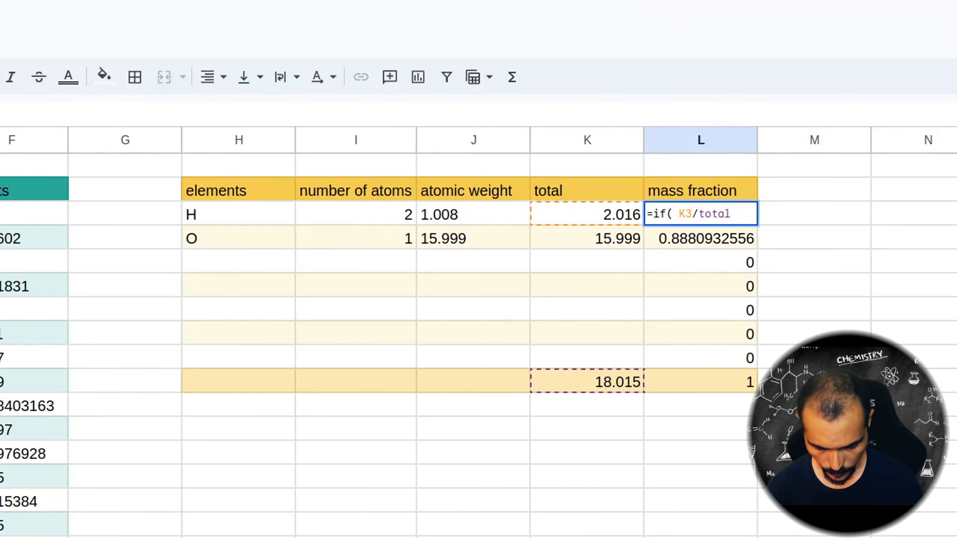
type("isblank")
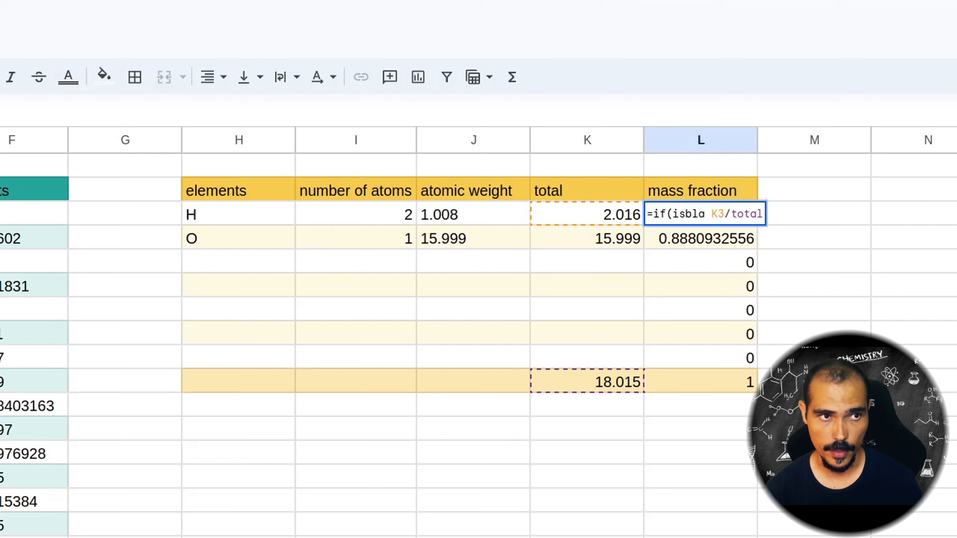
type("(h3")
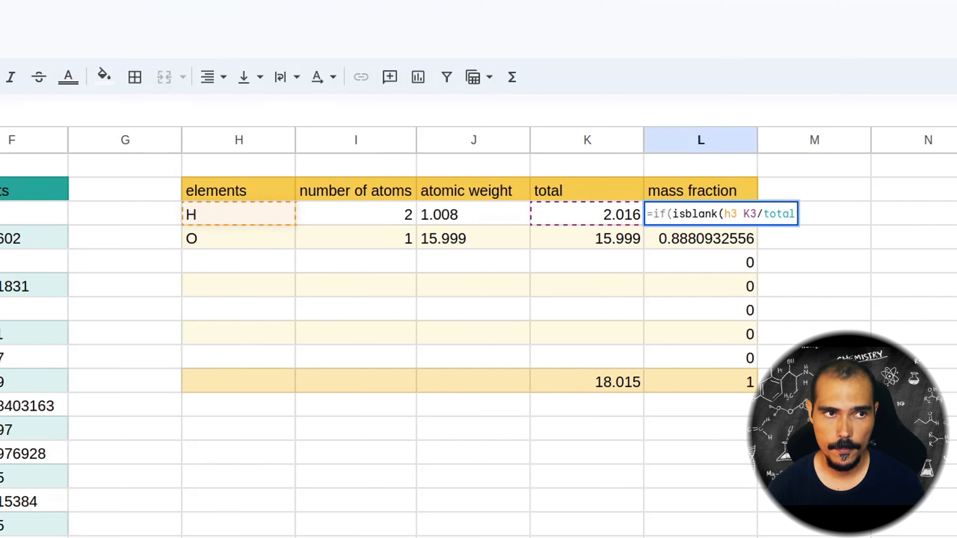
type("),")
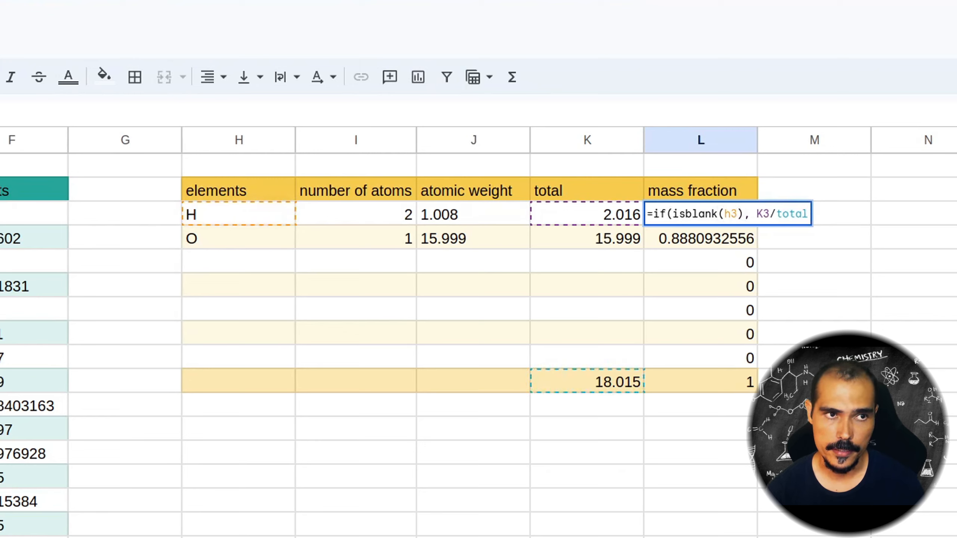
type(" ,")
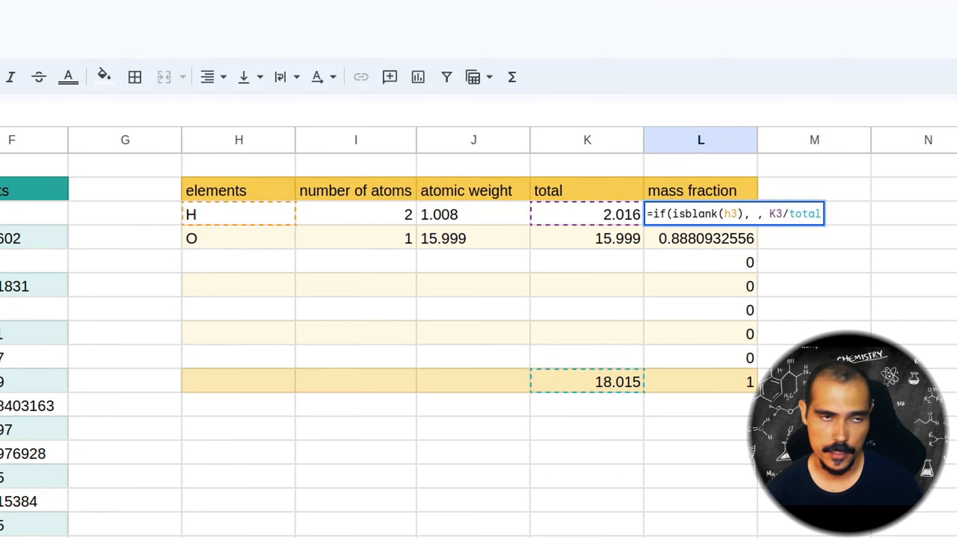
key("Delete")
type(")")
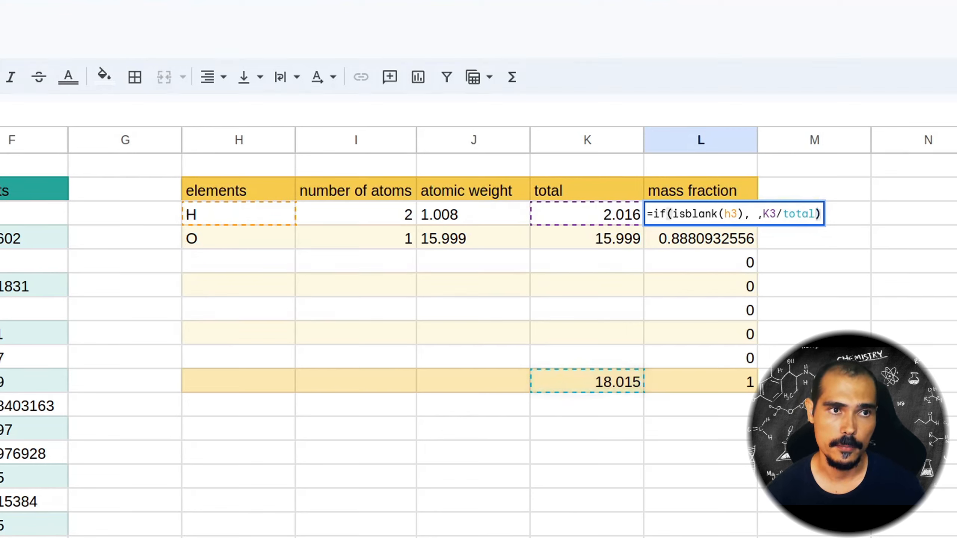
key("Return")
left_click(744, 220)
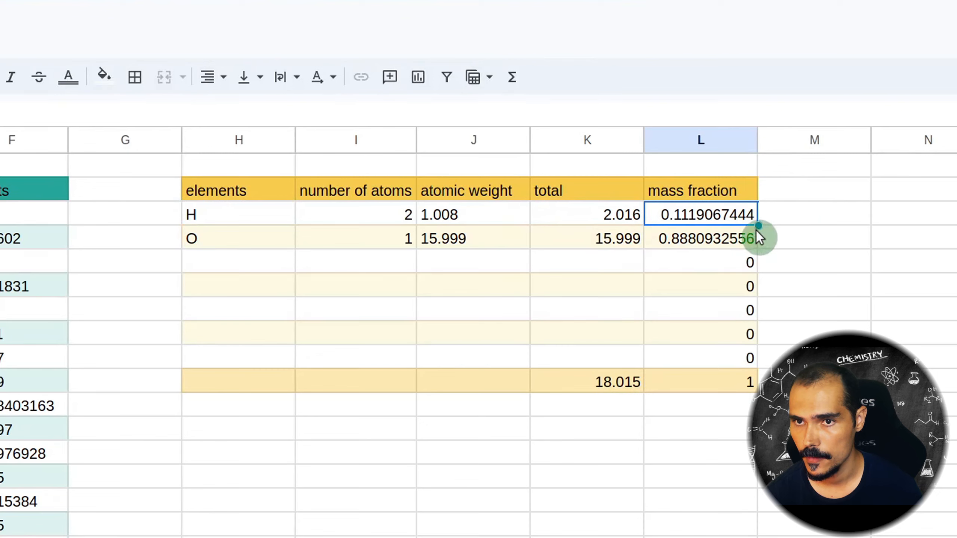
left_click_drag(758, 226, 738, 358)
left_click(678, 408)
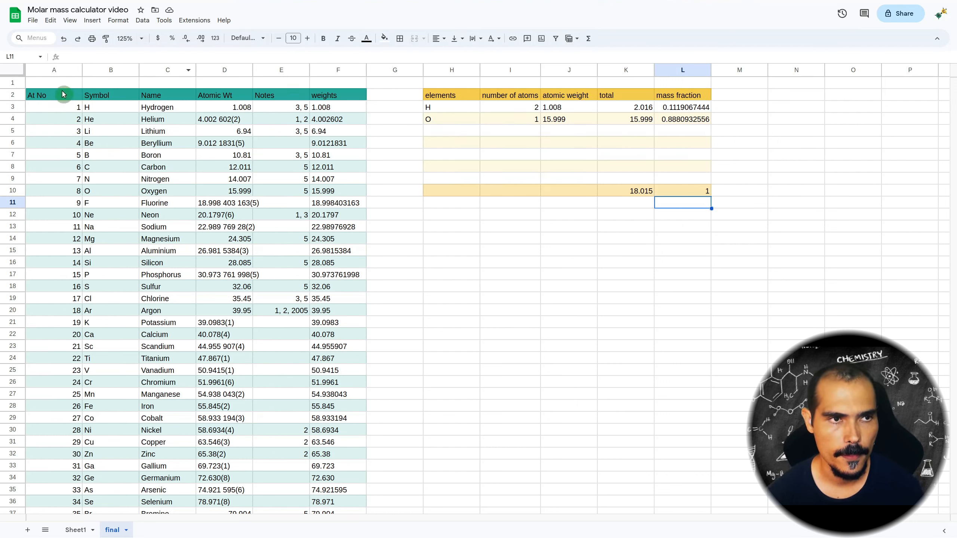
Step: Make the header row A2:F2 of the atomic weights table bold and centre it horizontally
left_click_drag(59, 95, 341, 99)
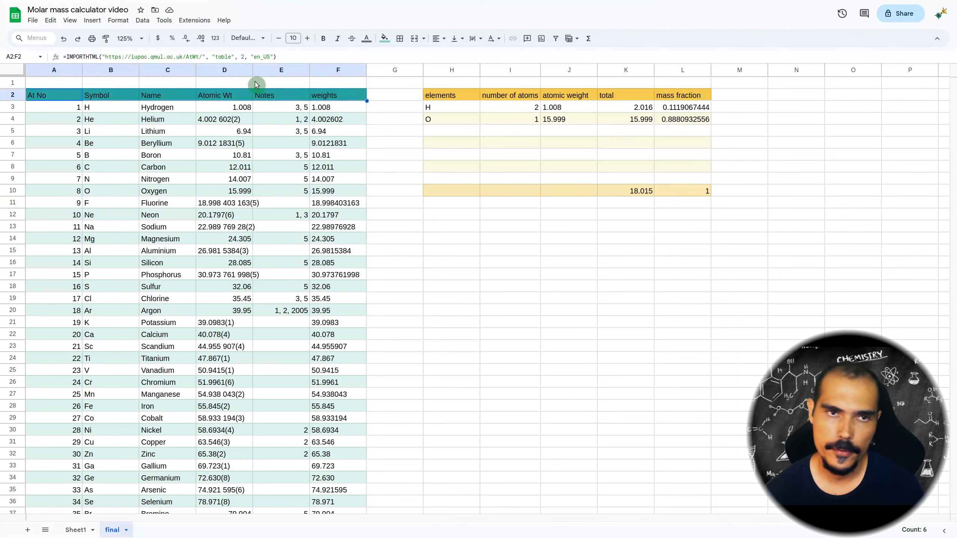
left_click(325, 40)
left_click(438, 39)
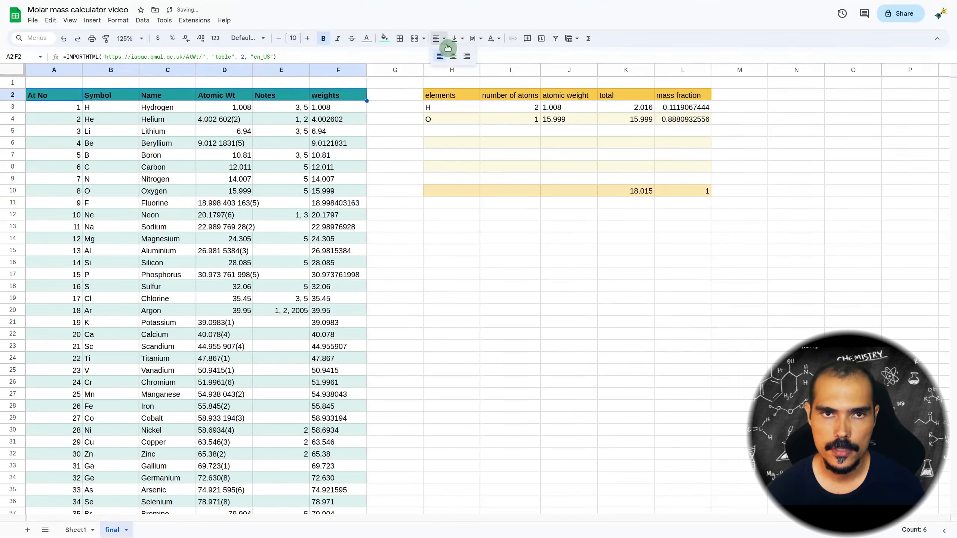
left_click(451, 58)
Step: Make the header row H2:L2 of the calculator table bold and centre it horizontally
left_click_drag(446, 96, 687, 95)
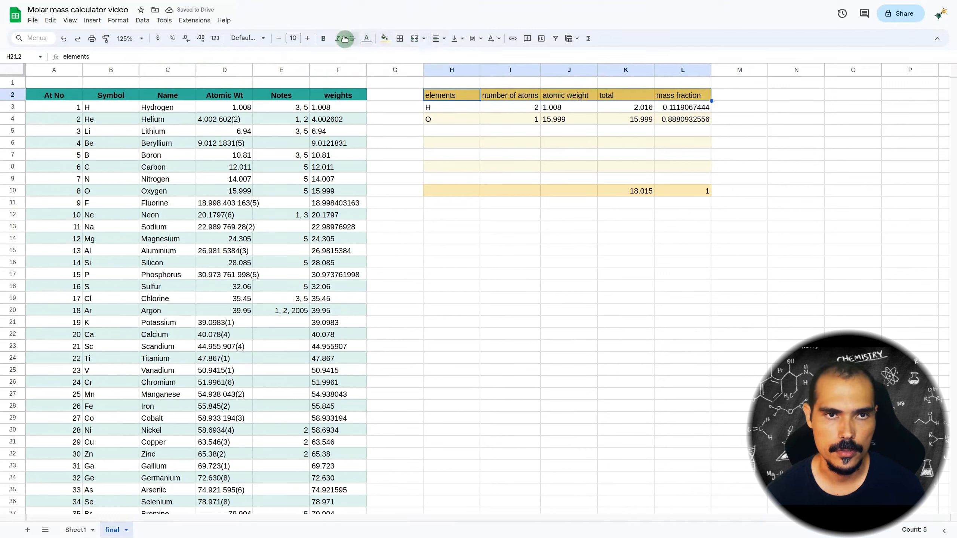
left_click(329, 39)
left_click(439, 38)
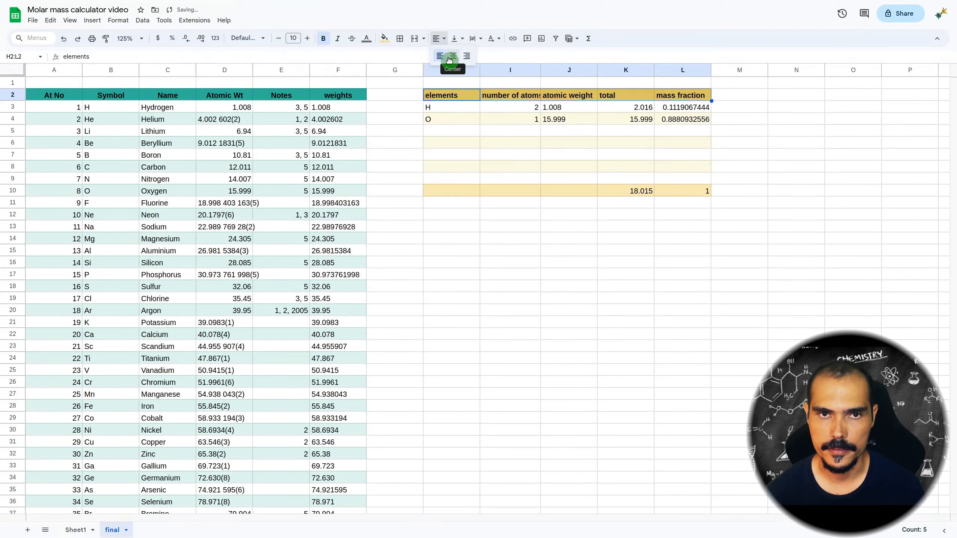
left_click(451, 58)
Step: Make the totals in K10:L10 bold and centred, and widen the number of atoms column to fit its header
left_click_drag(627, 191, 688, 192)
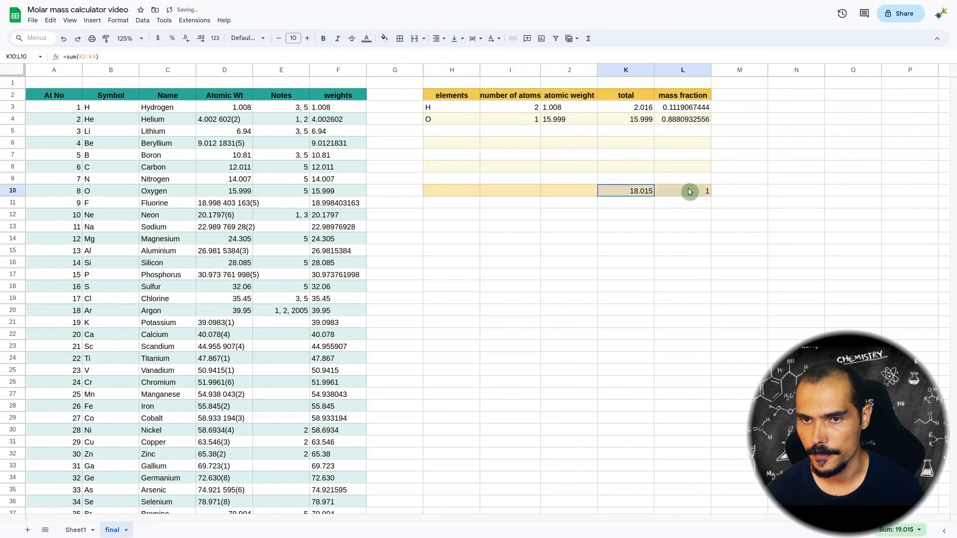
left_click(323, 38)
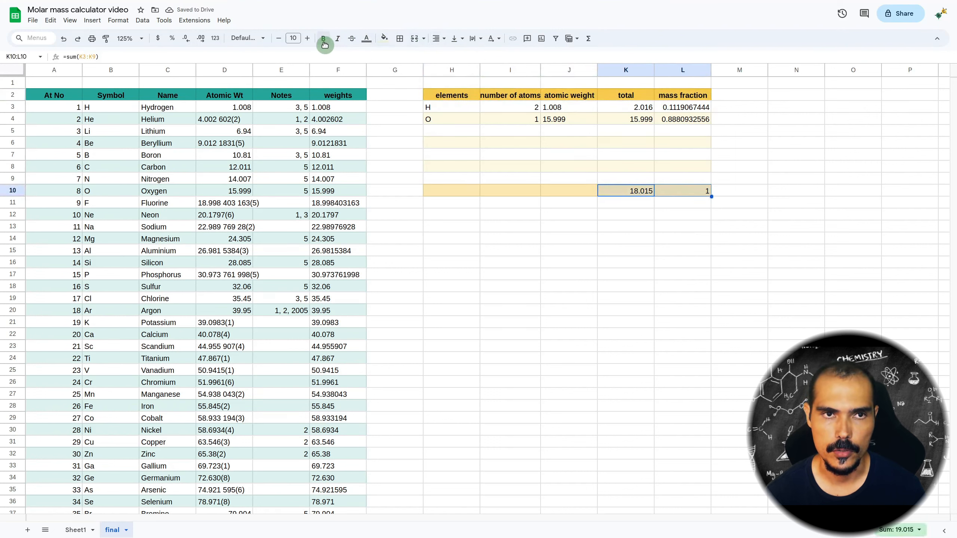
left_click(445, 45)
left_click(451, 57)
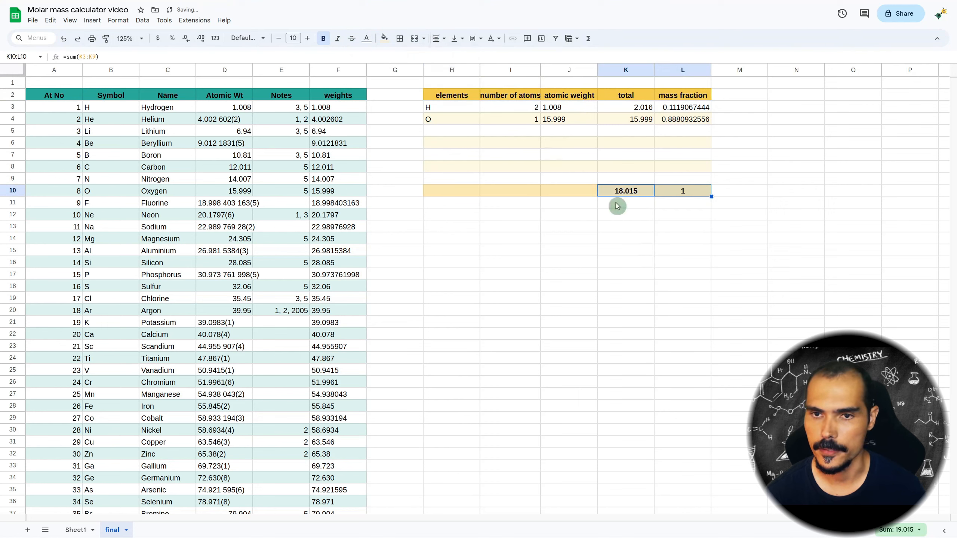
left_click(620, 206)
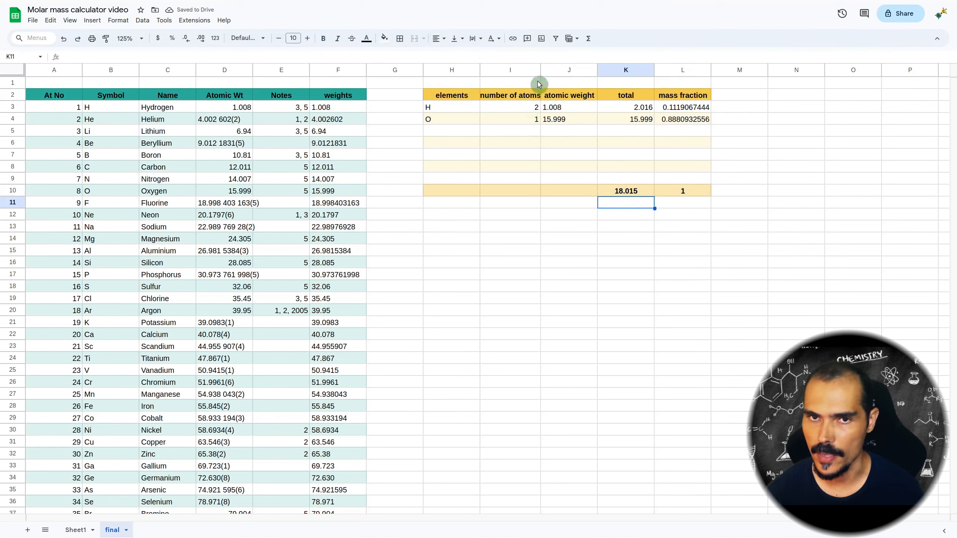
left_click_drag(539, 72, 544, 72)
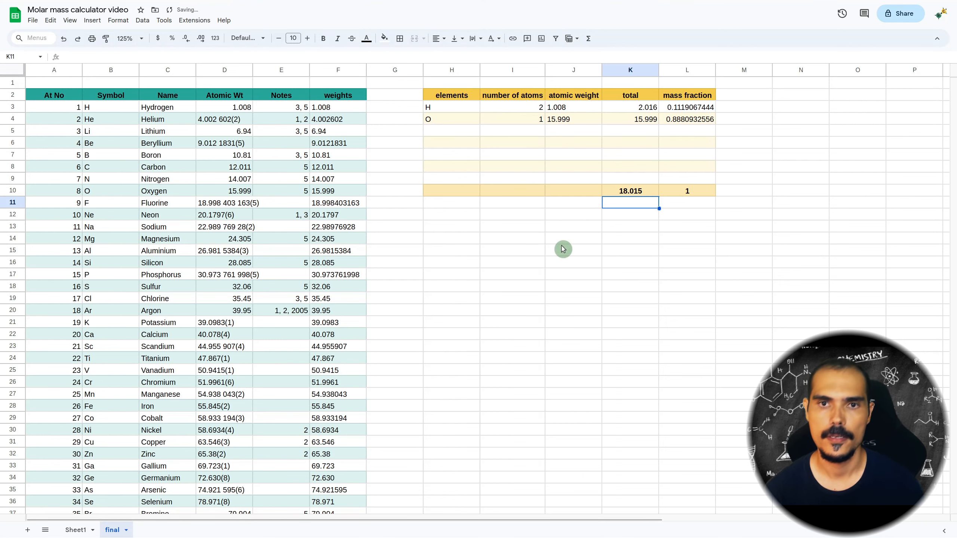
Step: Insert a column chart from H2:L9 and move it below the calculator table
left_click(449, 96)
left_click_drag(482, 110, 684, 180)
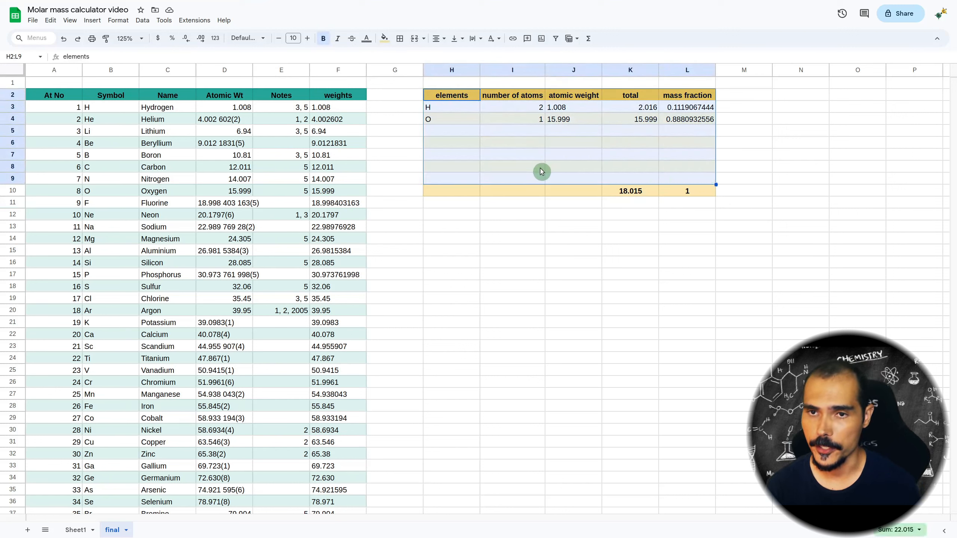
left_click(93, 20)
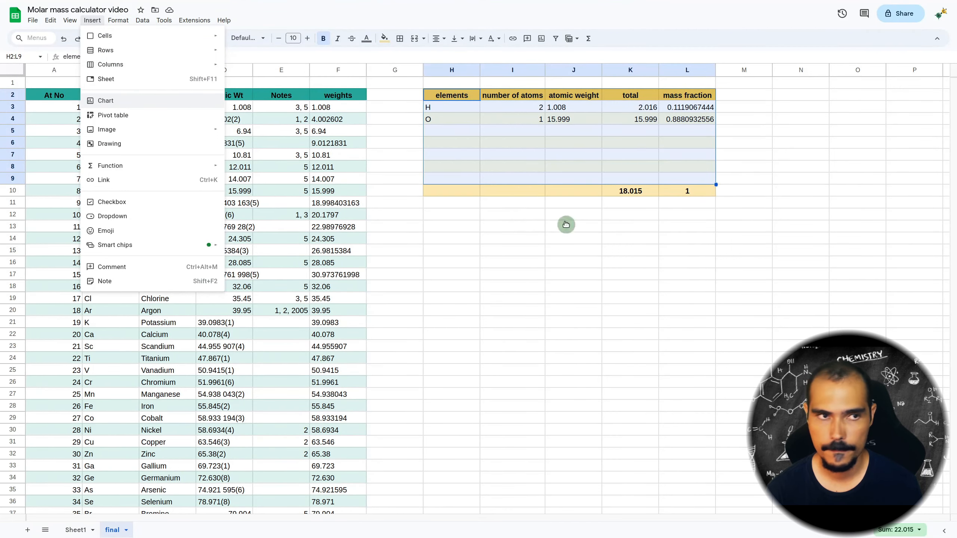
left_click(105, 101)
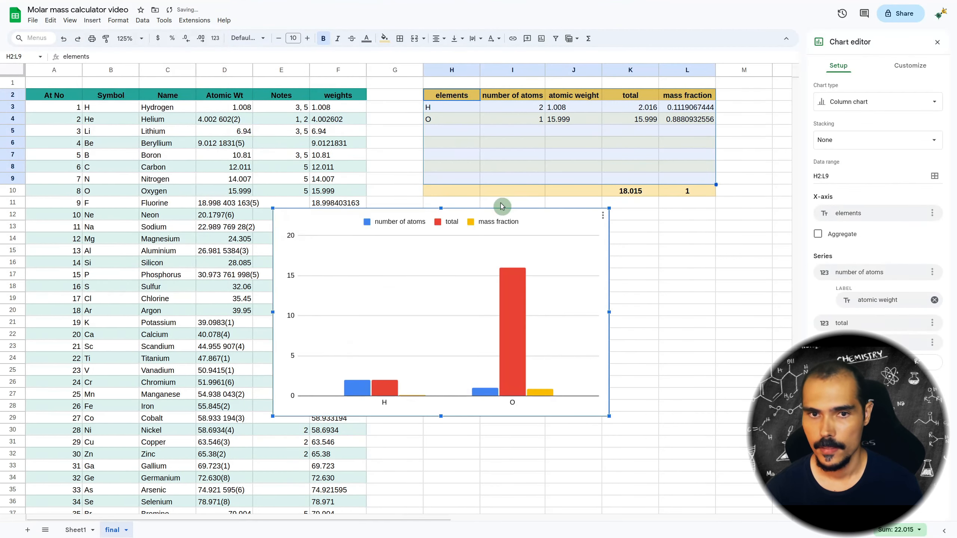
left_click_drag(525, 211, 661, 231)
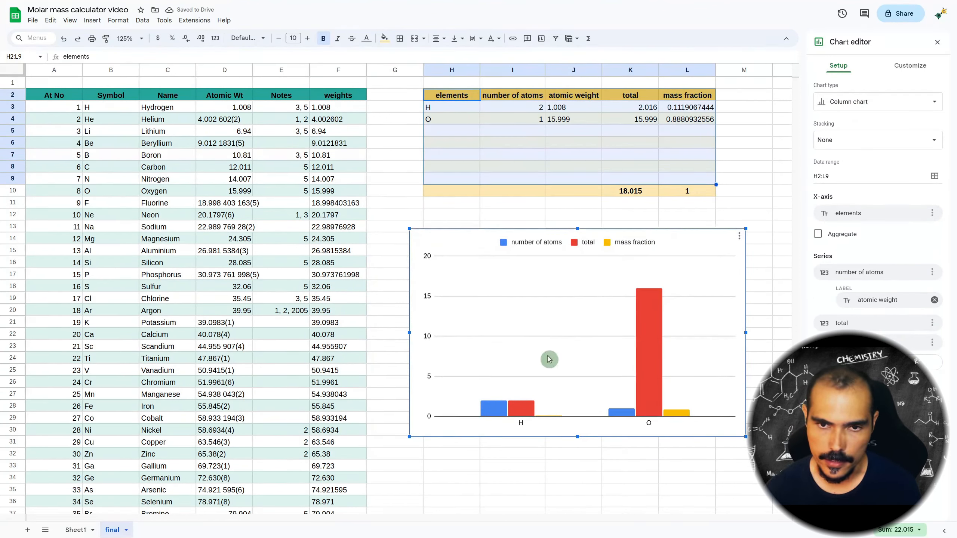
Step: Change the chart's number of atoms series to mass fraction, remove the other two series, and use row 2 as headers
left_click(891, 278)
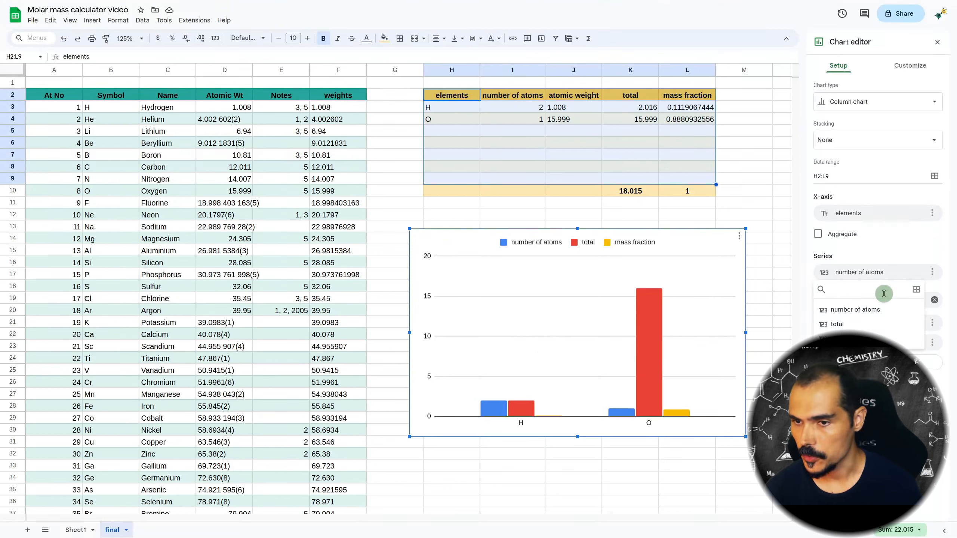
left_click(889, 338)
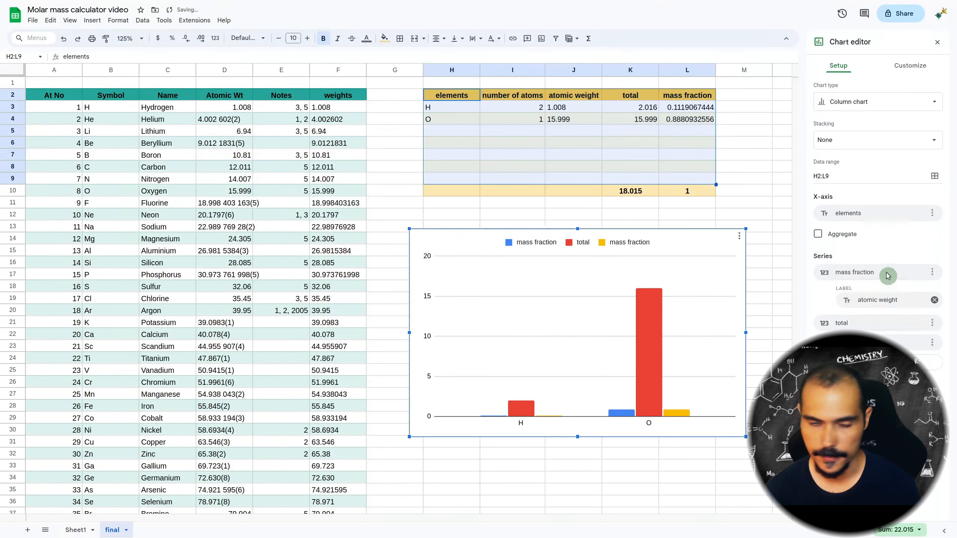
left_click(931, 322)
left_click(923, 346)
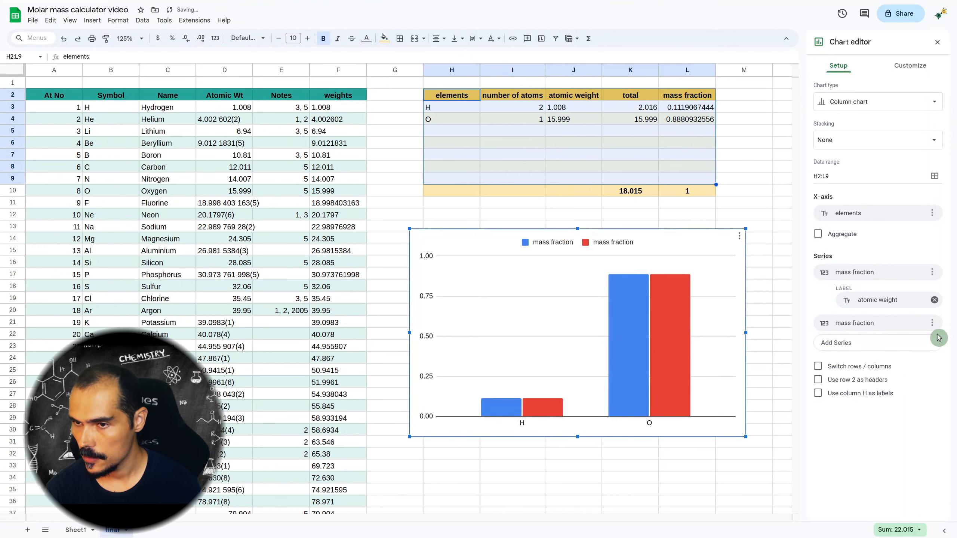
left_click(931, 323)
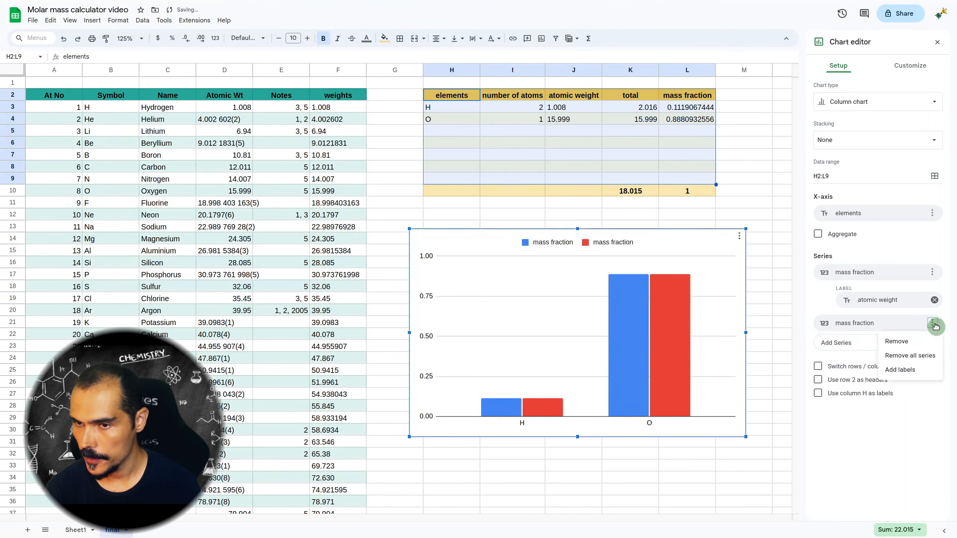
left_click(920, 345)
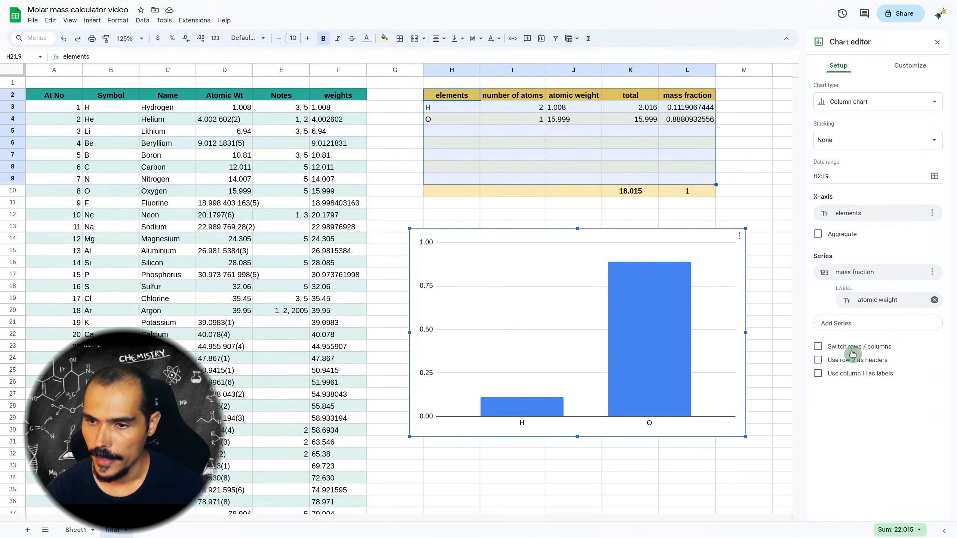
left_click(818, 361)
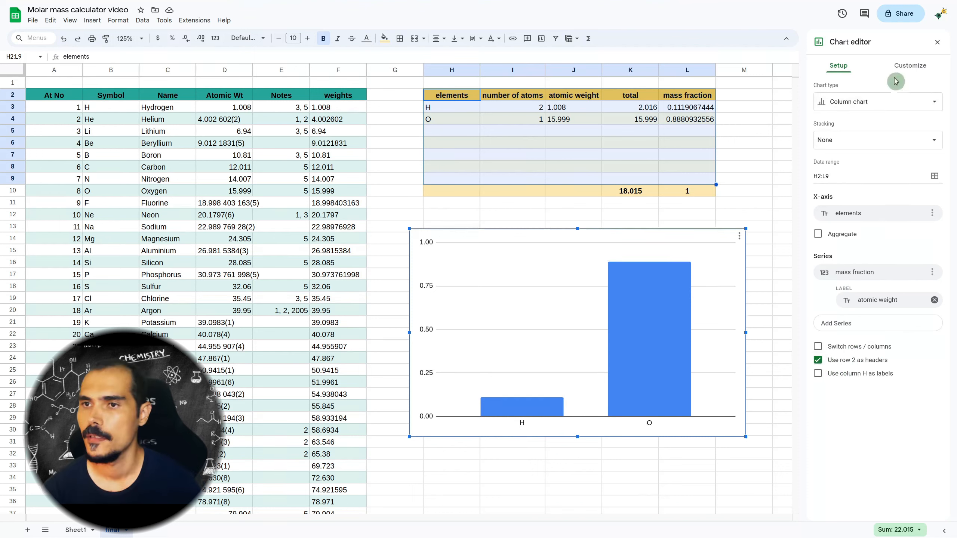
Step: Set the chart title to "Mass fraction"
left_click(902, 69)
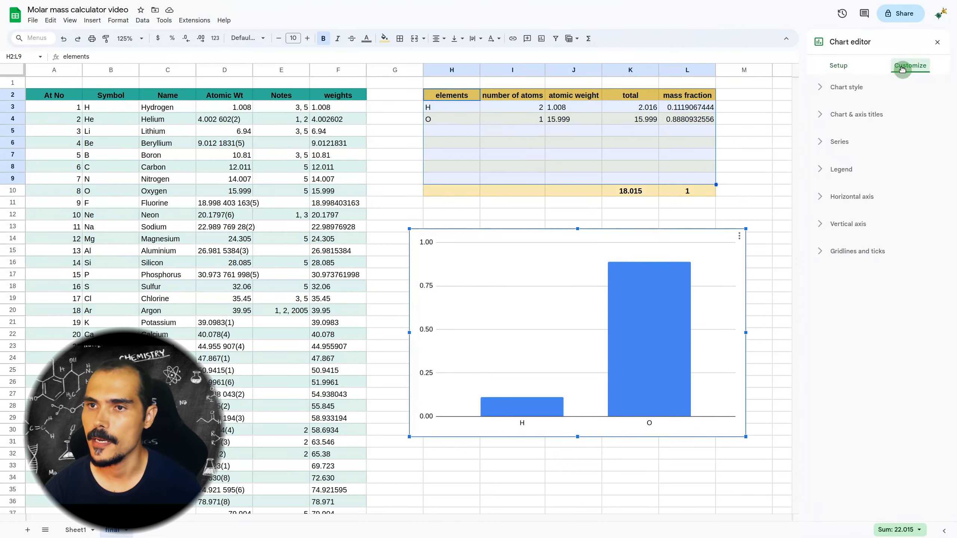
left_click(826, 114)
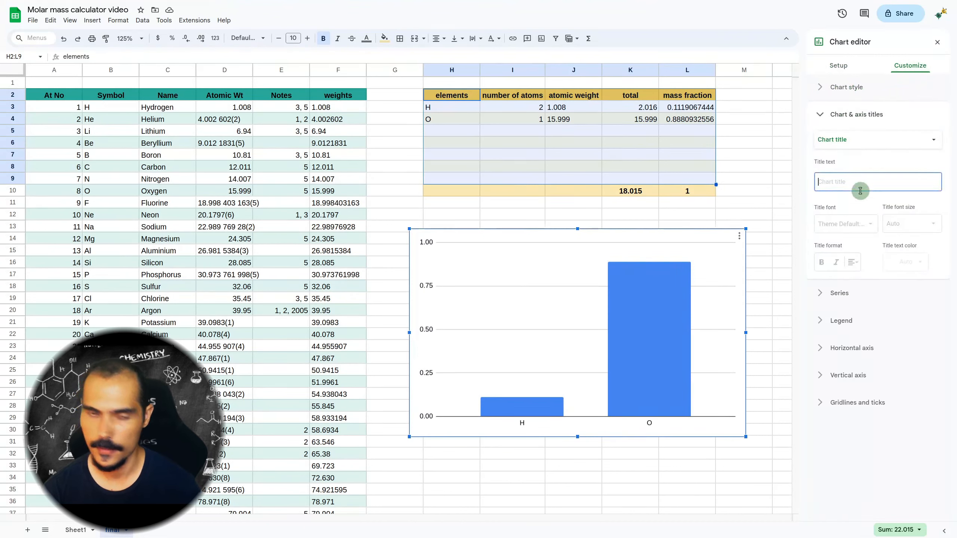
type("Mass fraction")
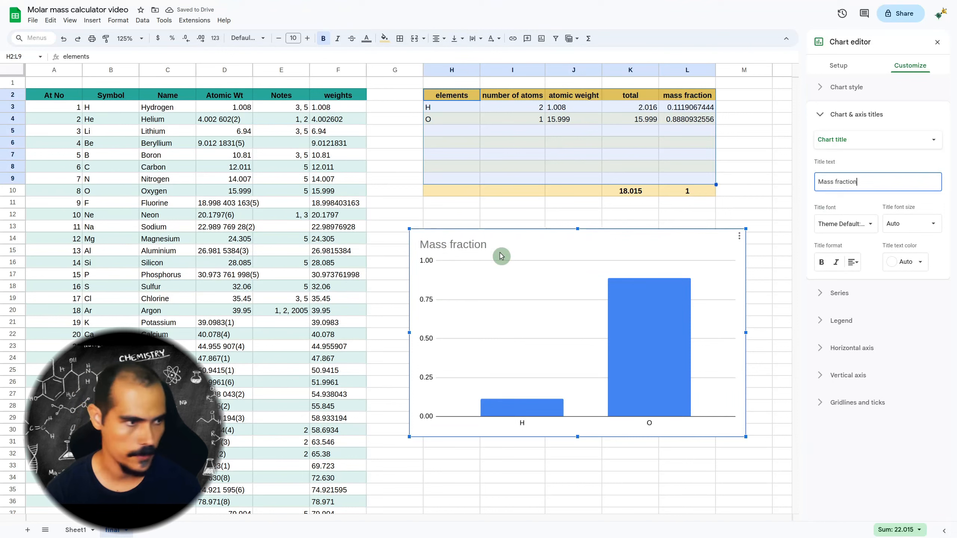
Step: Set the fill colour of the mass fraction series to light blue
left_click(866, 293)
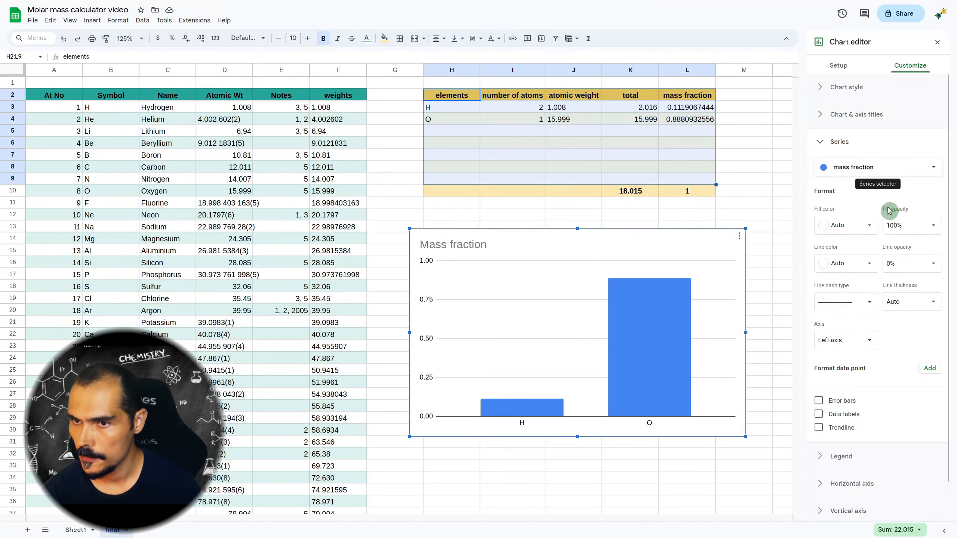
left_click(866, 225)
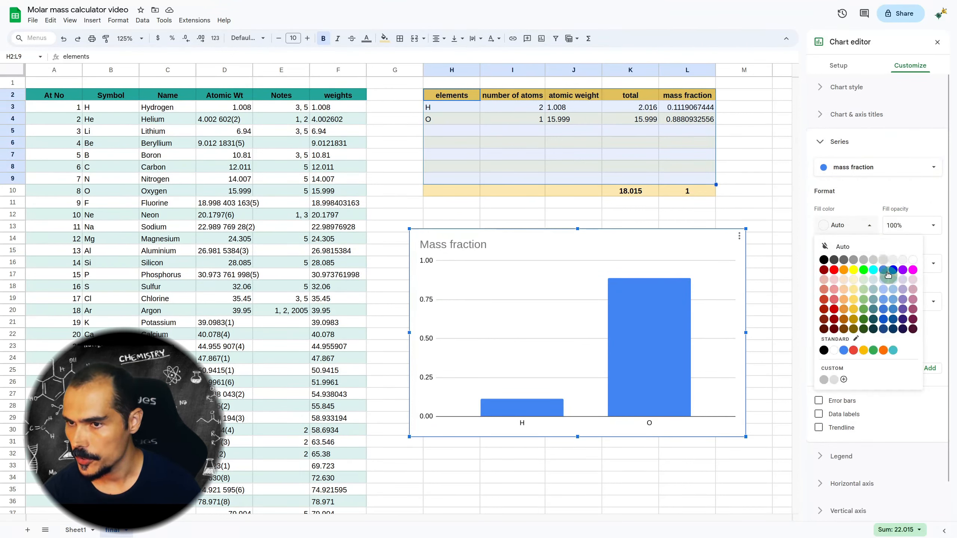
left_click(883, 286)
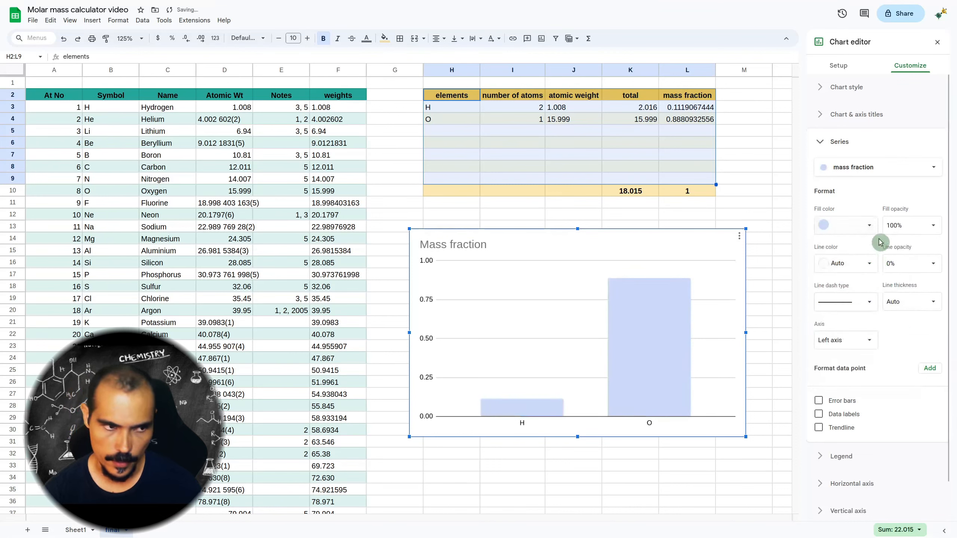
left_click(863, 225)
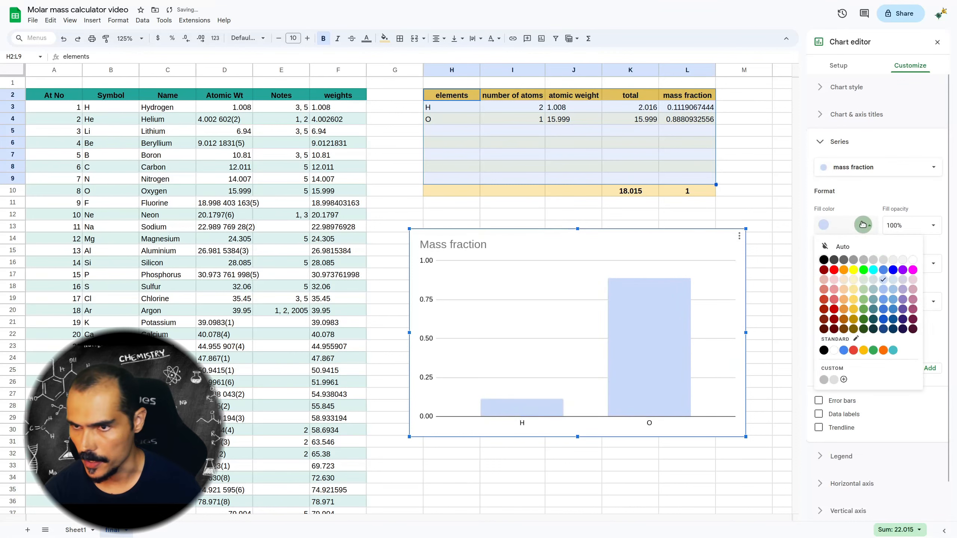
left_click(881, 293)
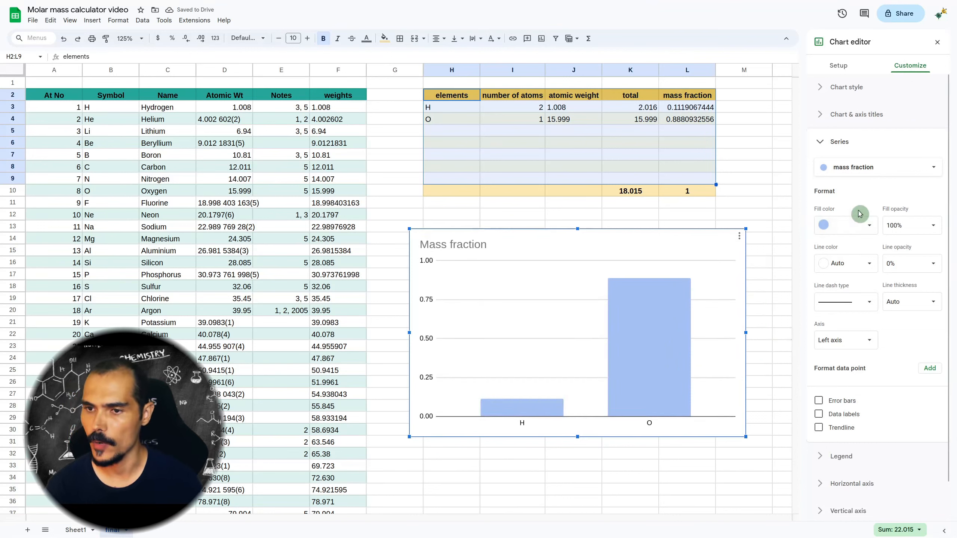
Step: Set the scale factor of the chart's vertical axis to 0.01
left_click(869, 228)
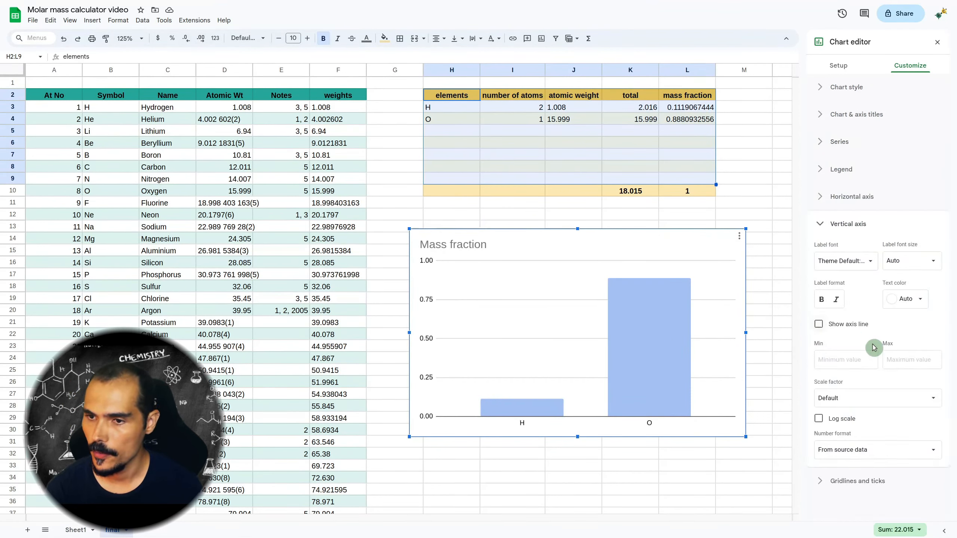
left_click(863, 402)
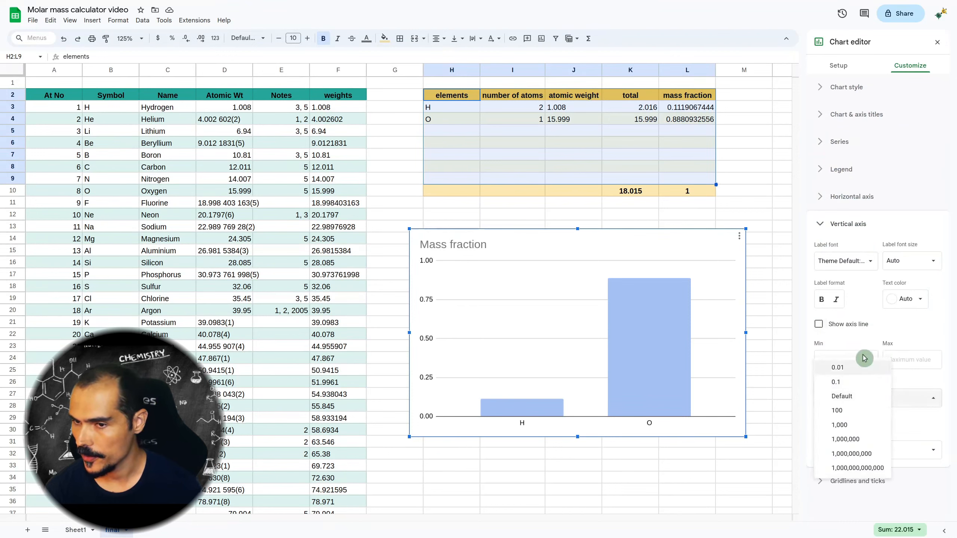
left_click(856, 368)
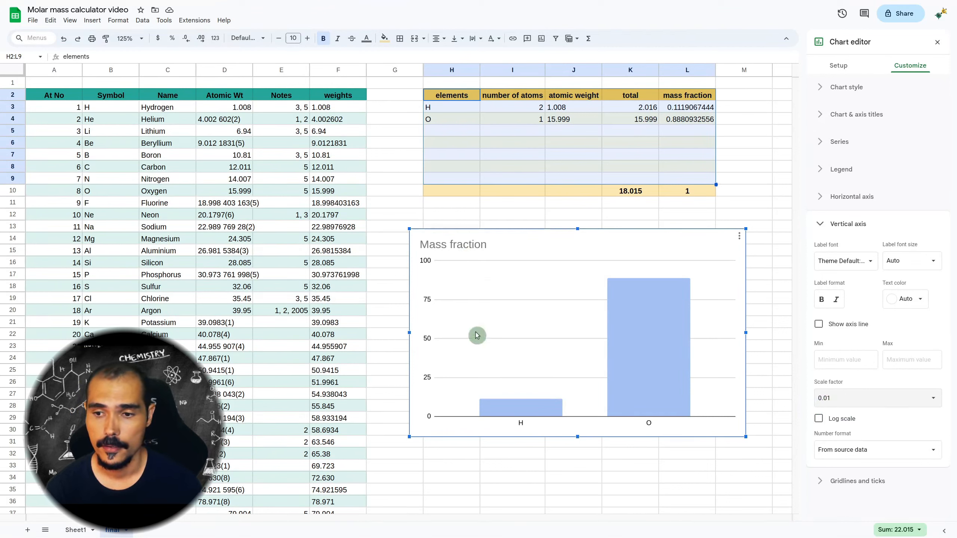
Step: Turn off the major gridlines of the chart's vertical axis
left_click(866, 224)
left_click(885, 252)
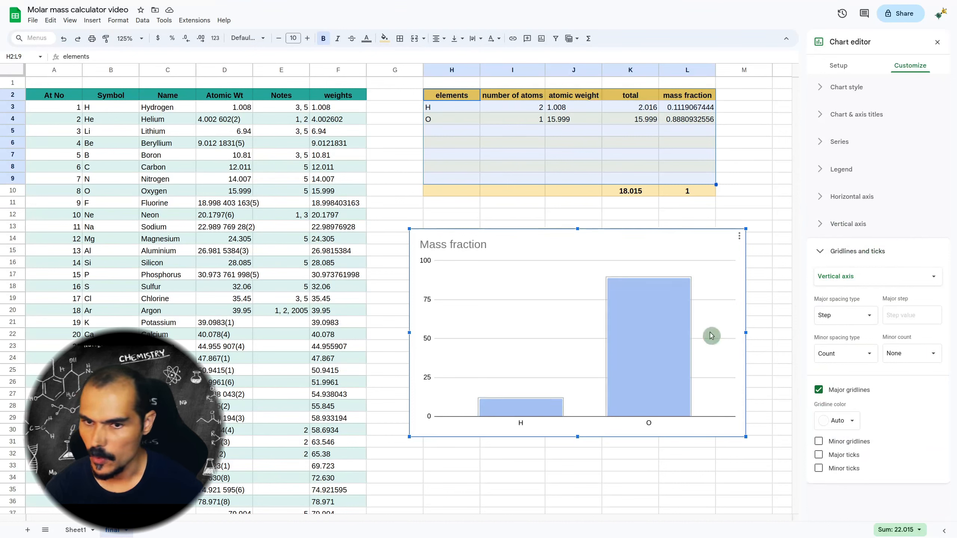
left_click(823, 394)
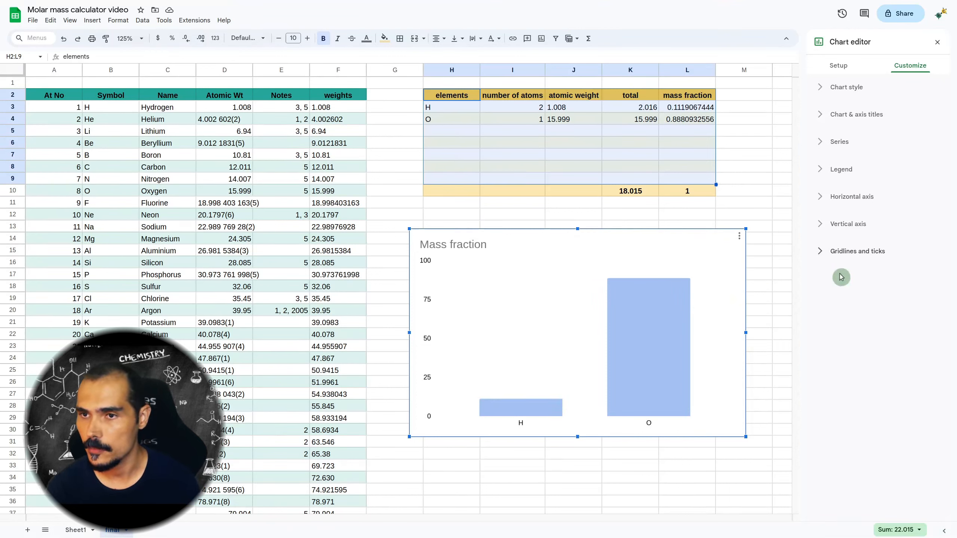
Step: Add data labels to the mass fraction series in Percent number format and bold, and close the chart editing
left_click(849, 144)
scroll(881, 175, "down", 1)
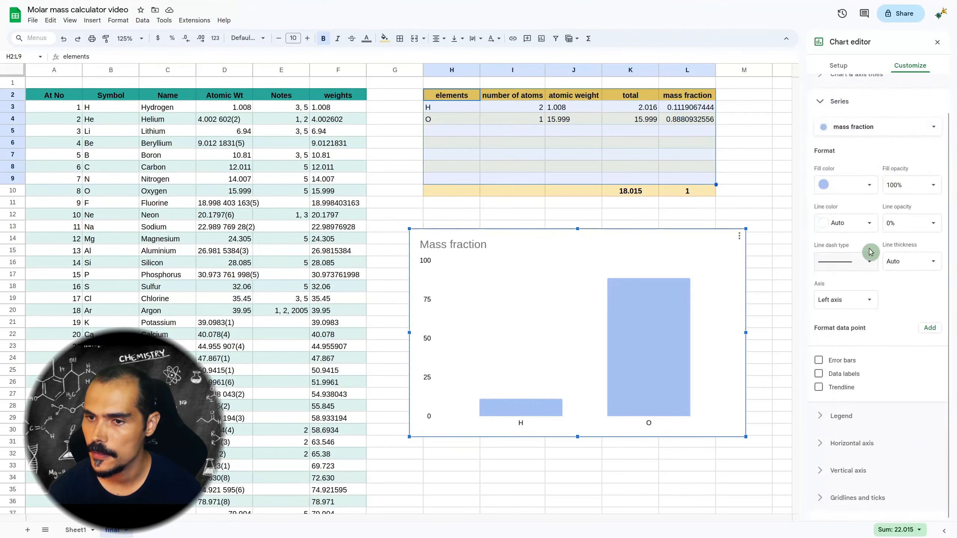
left_click(821, 373)
scroll(891, 335, "down", 1)
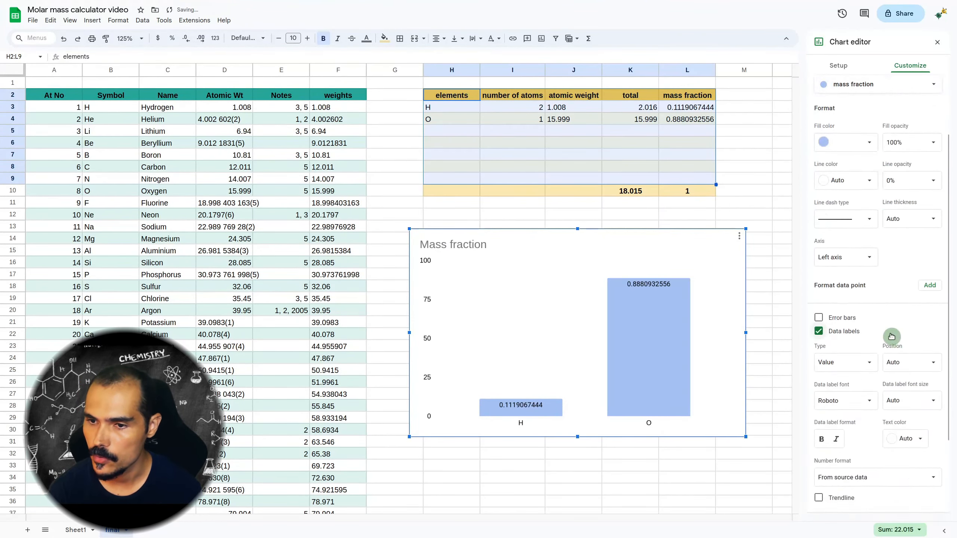
scroll(892, 339, "down", 2)
left_click(903, 394)
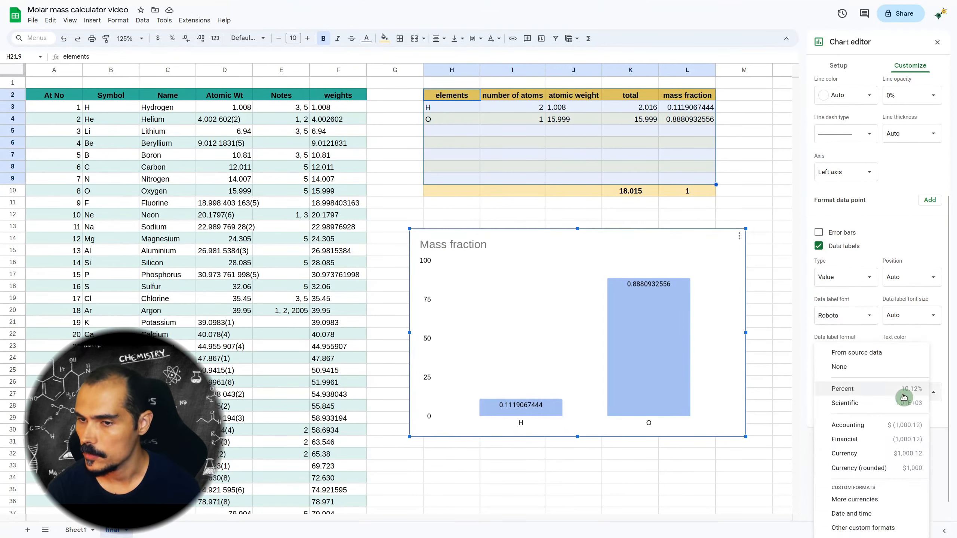
left_click(873, 390)
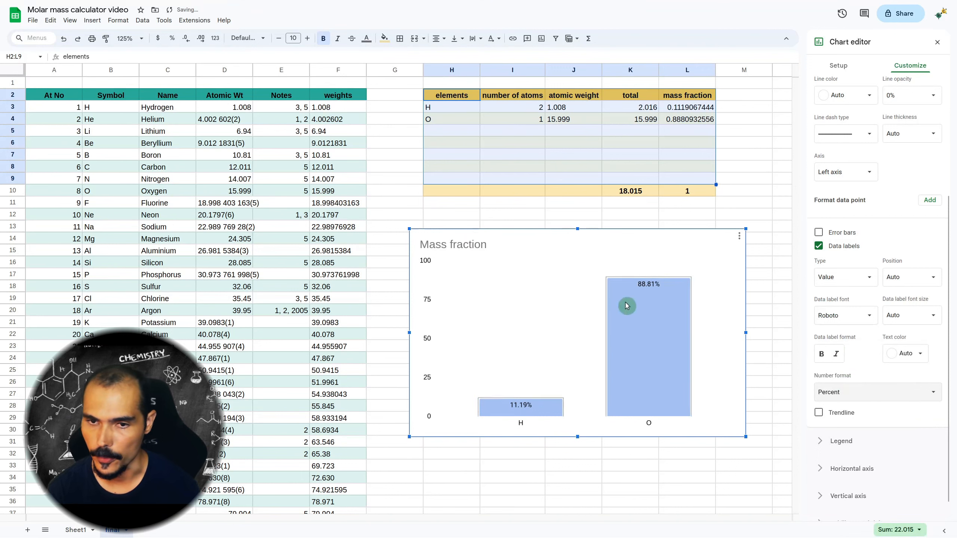
left_click(822, 355)
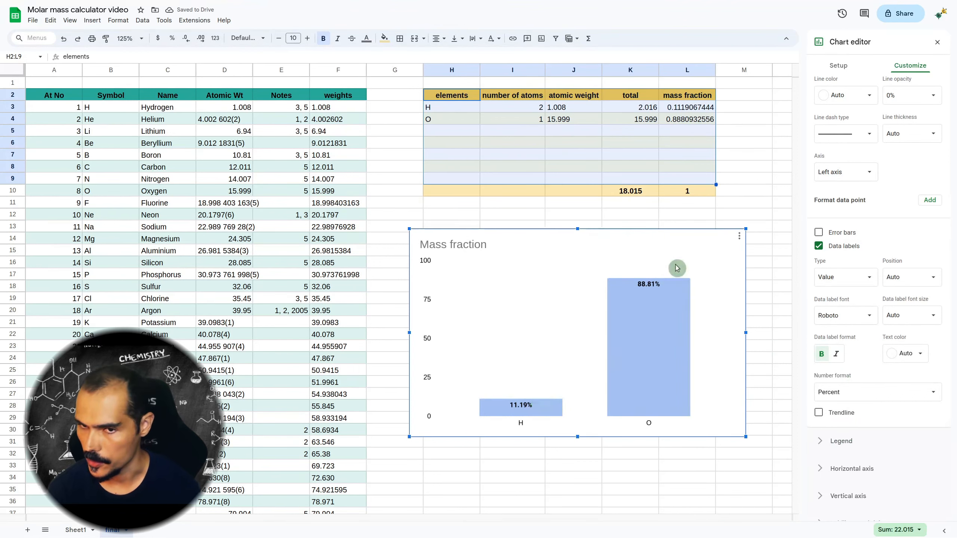
left_click(744, 107)
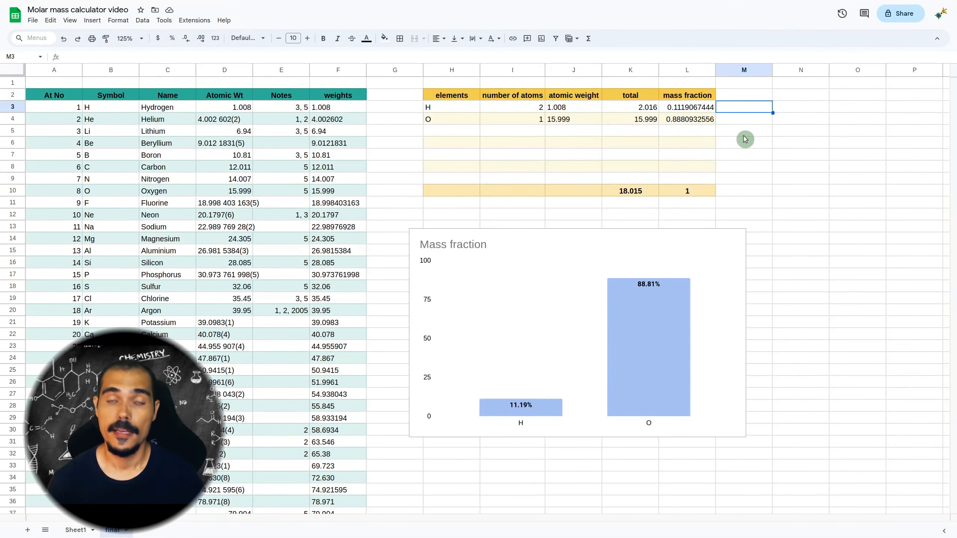